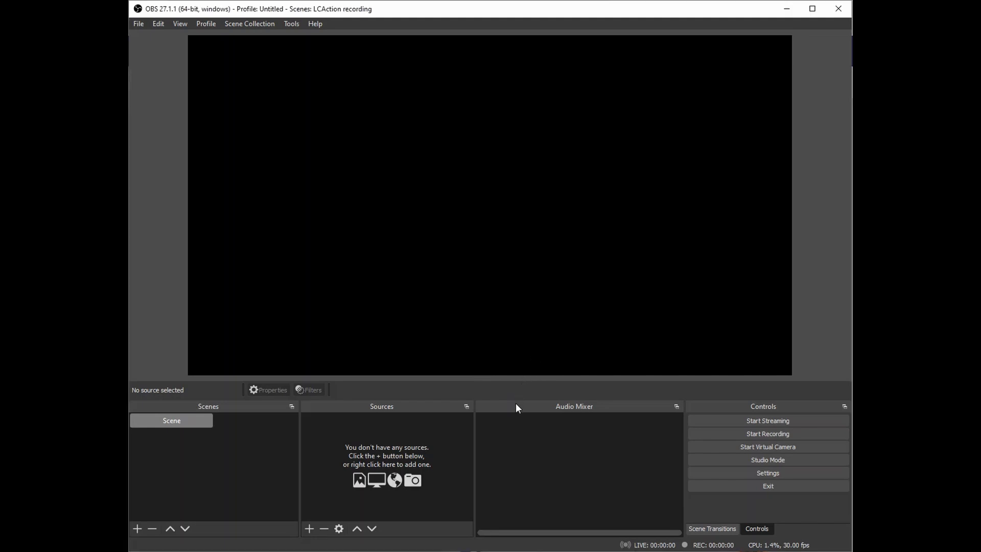
# Raise the splitter above the docks so the bottom panels grow taller and the preview shrinks.
pyautogui.moveTo(519, 399); pyautogui.dragTo(518, 369)
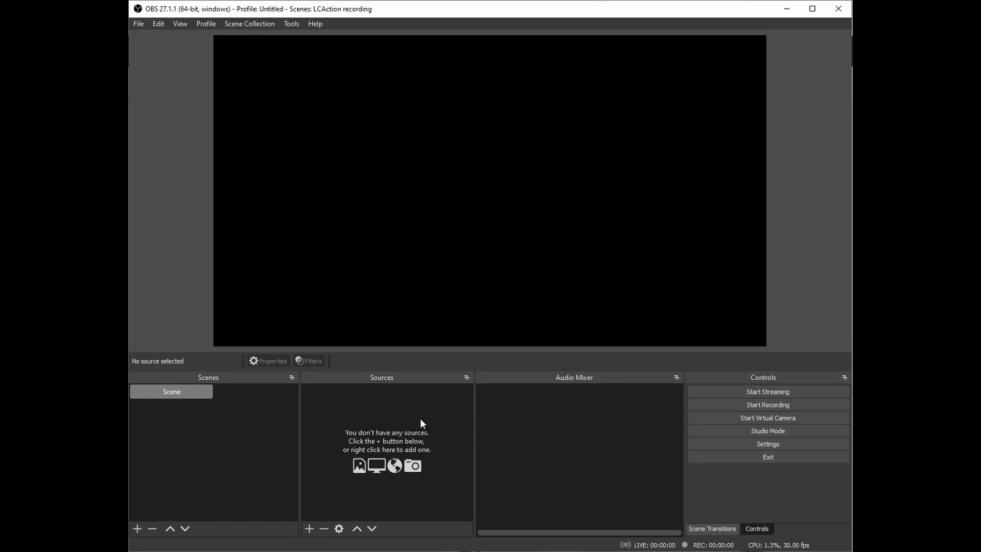
# Add a Video Capture Device source named webcam1, keeping its default properties.
pyautogui.click(308, 530)
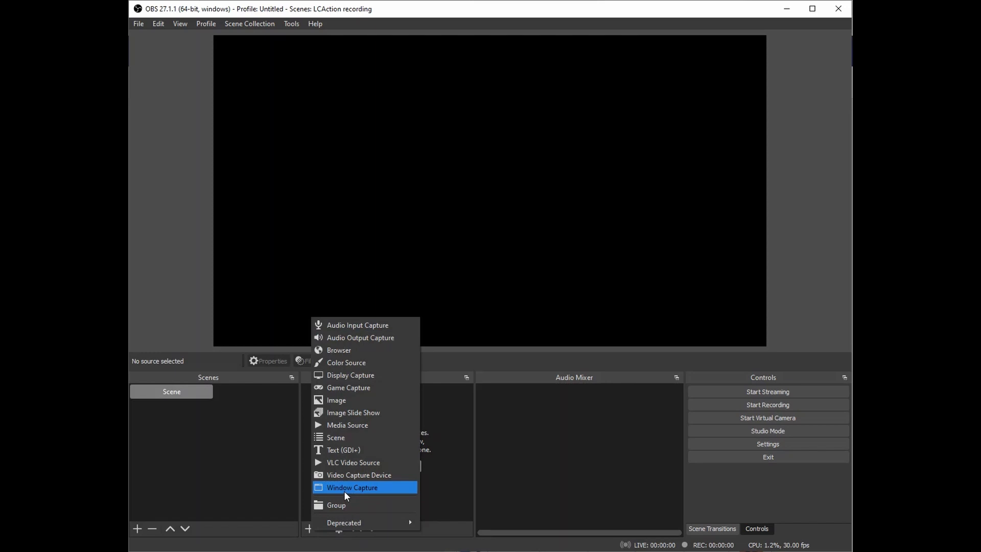
pyautogui.click(345, 476)
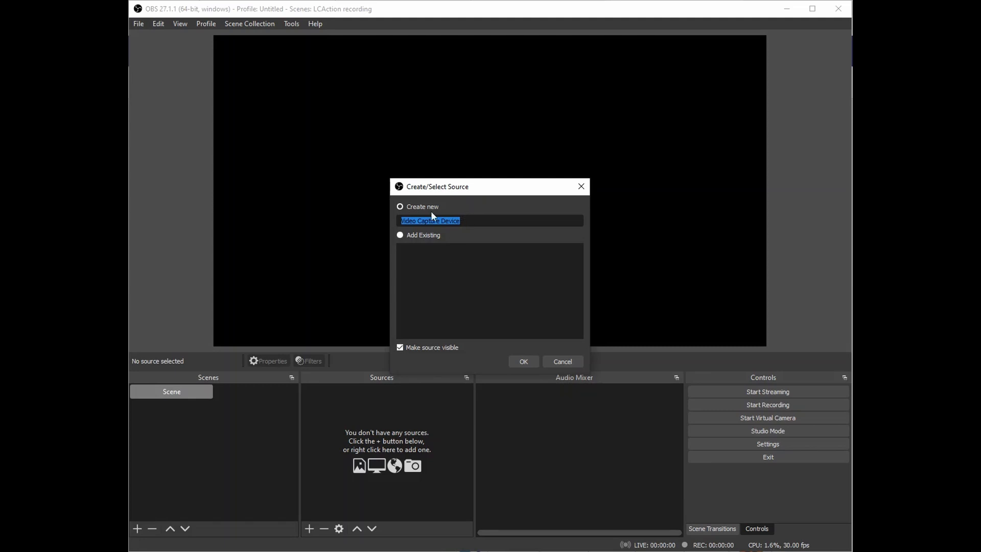
pyautogui.write('webcam1')
pyautogui.click(535, 361)
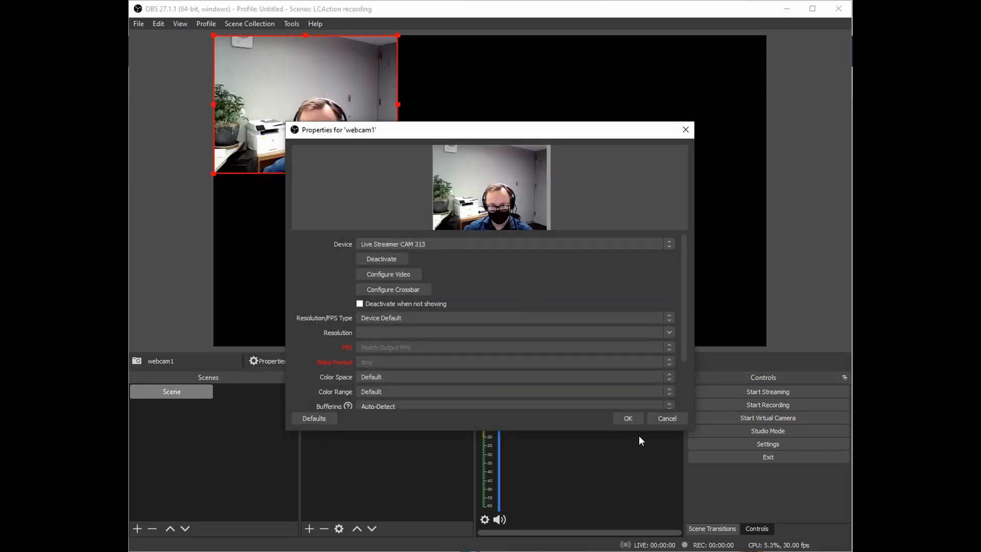
pyautogui.click(625, 418)
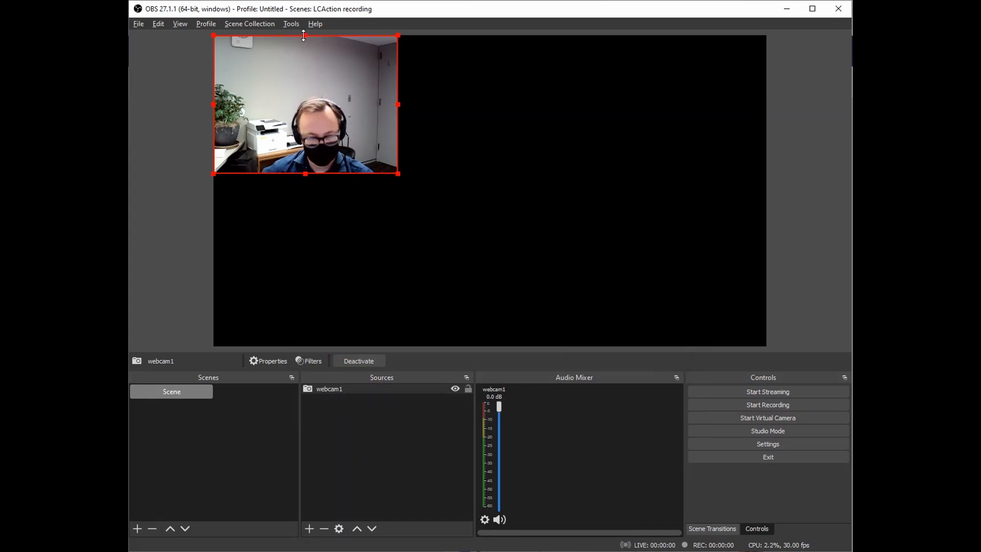
# Crop the top, left and right of webcam1, then enlarge it toward the upper-left.
pyautogui.moveTo(306, 36); pyautogui.dragTo(305, 87)
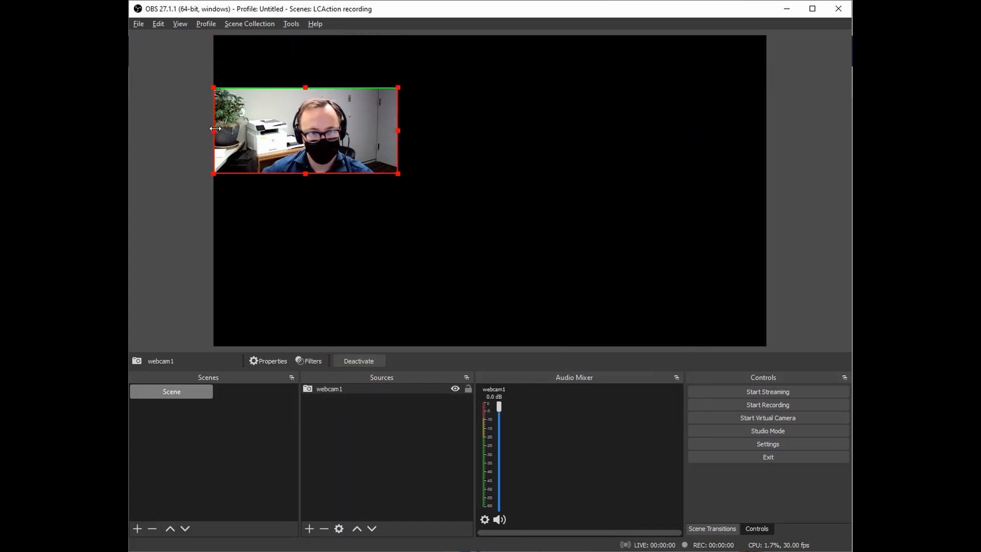
pyautogui.moveTo(213, 130); pyautogui.dragTo(267, 130)
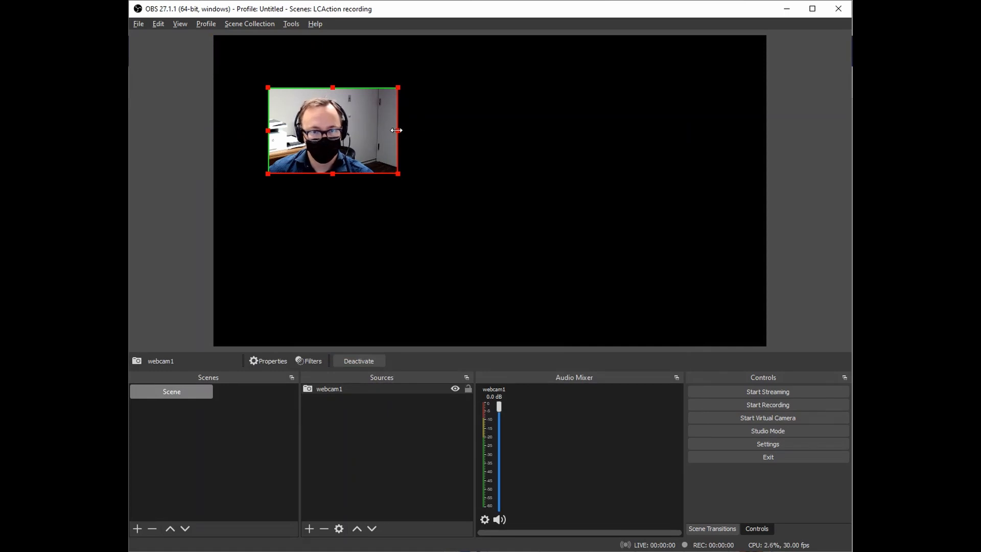
pyautogui.moveTo(398, 130); pyautogui.dragTo(364, 130)
pyautogui.moveTo(363, 172); pyautogui.dragTo(507, 299)
pyautogui.moveTo(464, 253); pyautogui.dragTo(446, 205)
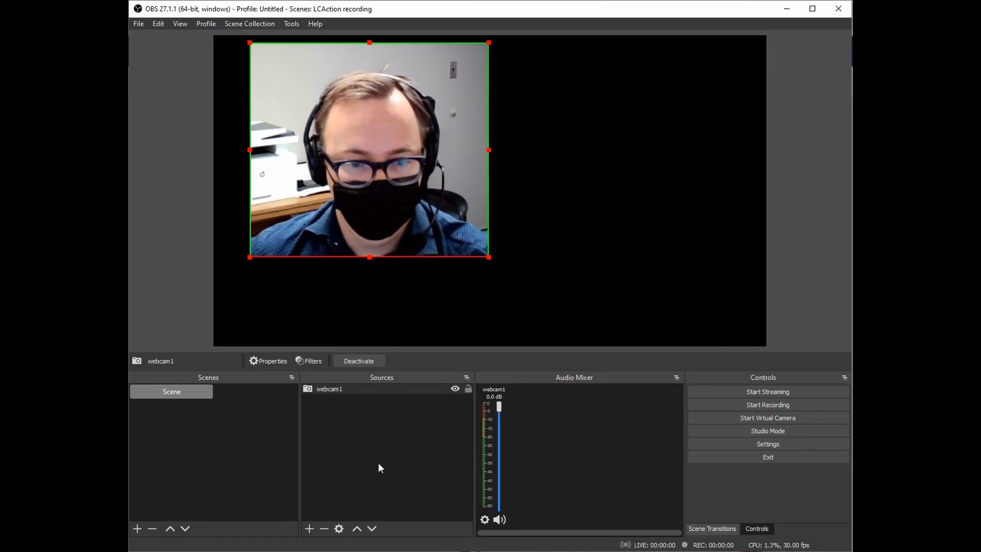
# Delete the webcam1 source from the scene.
pyautogui.click(342, 389)
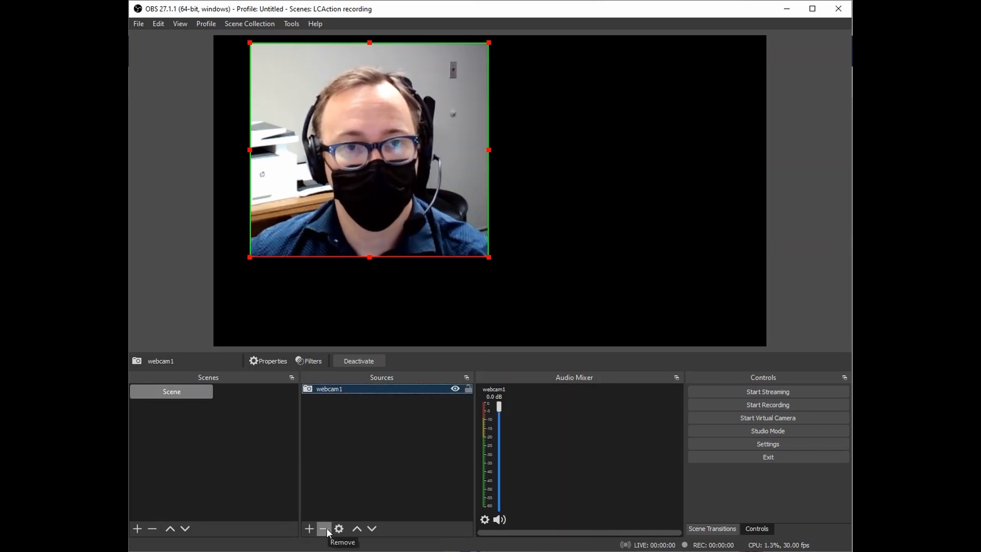
pyautogui.click(323, 527)
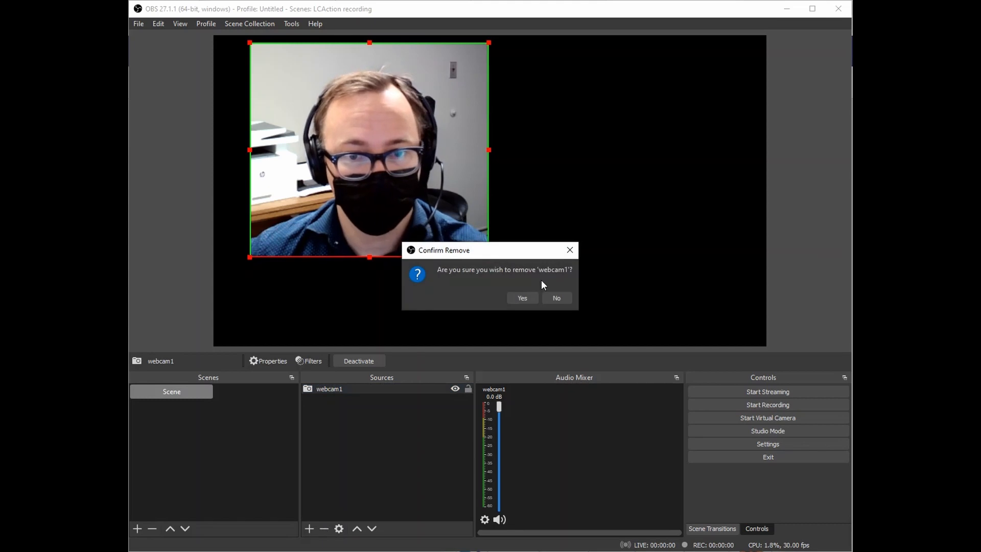
pyautogui.click(521, 297)
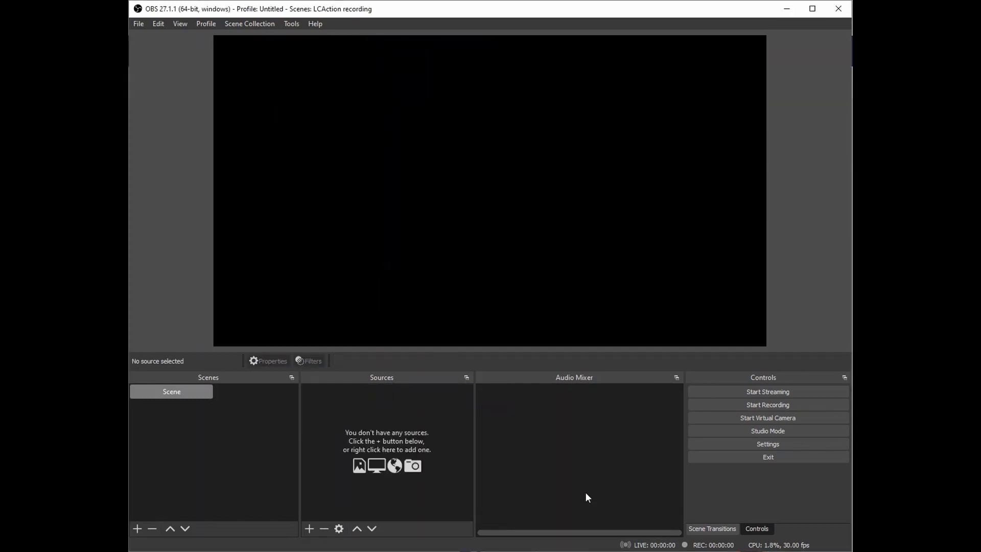
# Rename the scene to 'start scene'.
pyautogui.rightClick(173, 394)
pyautogui.click(214, 461)
pyautogui.write('start scene')
pyautogui.press('Return')
# Start a new Video Capture Device source from the Sources add menu.
pyautogui.click(309, 528)
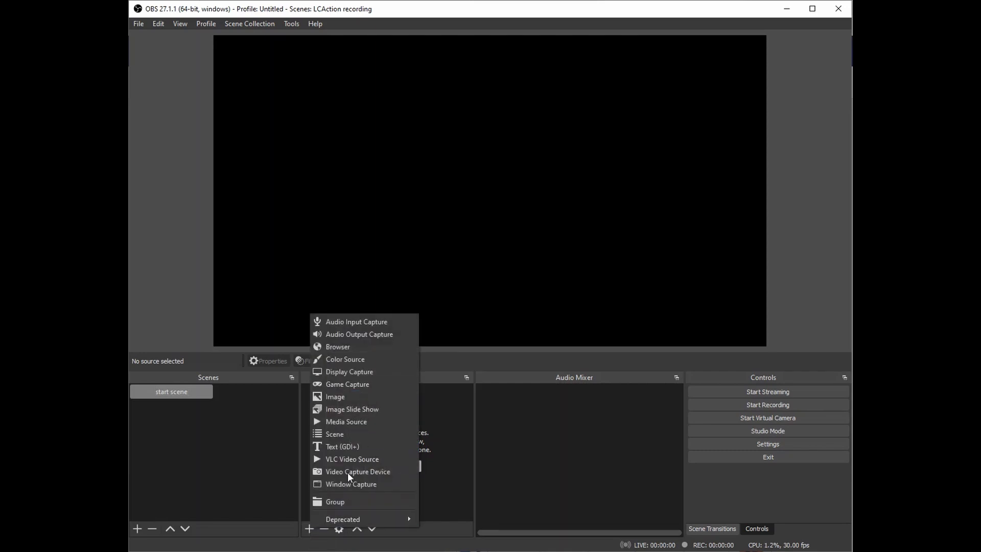
pyautogui.click(306, 529)
pyautogui.click(307, 528)
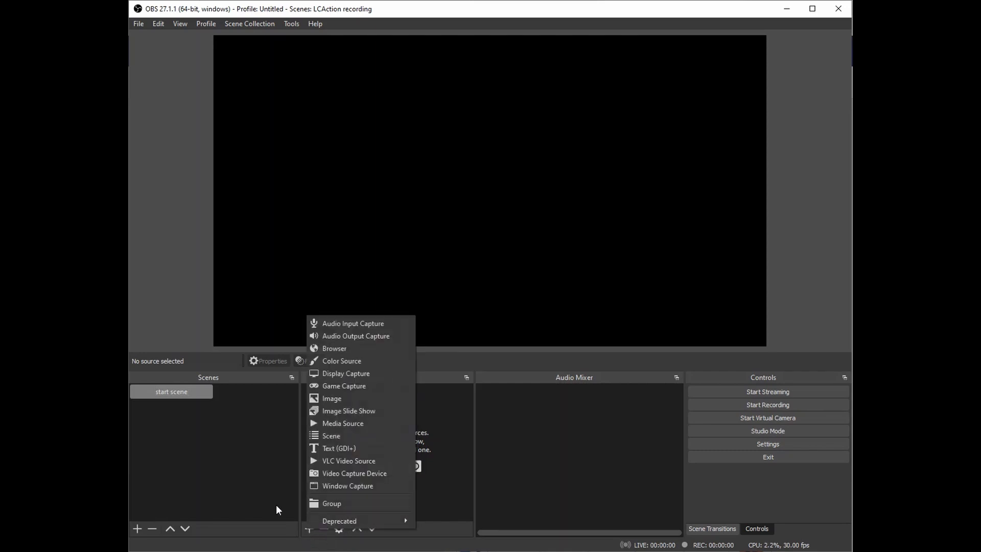
pyautogui.click(312, 532)
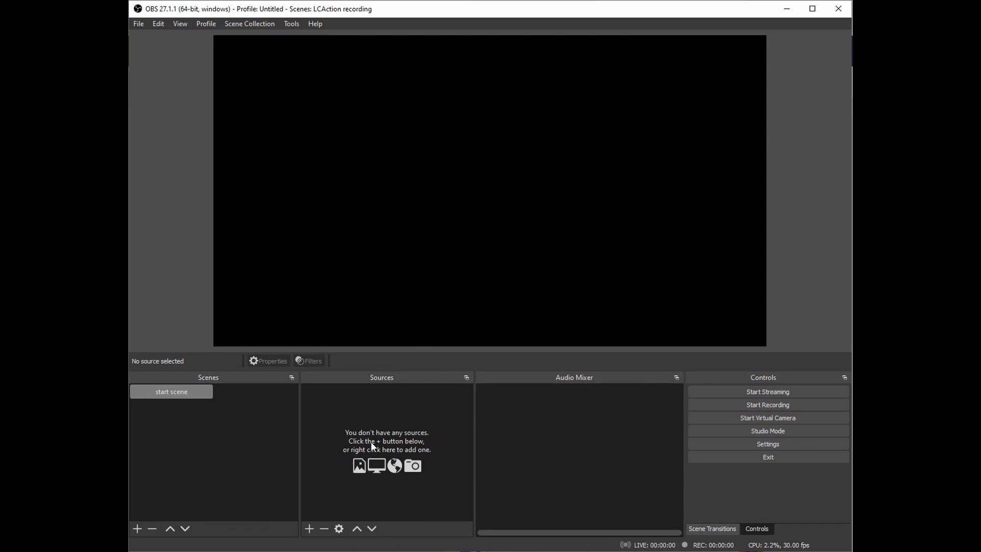
pyautogui.click(309, 528)
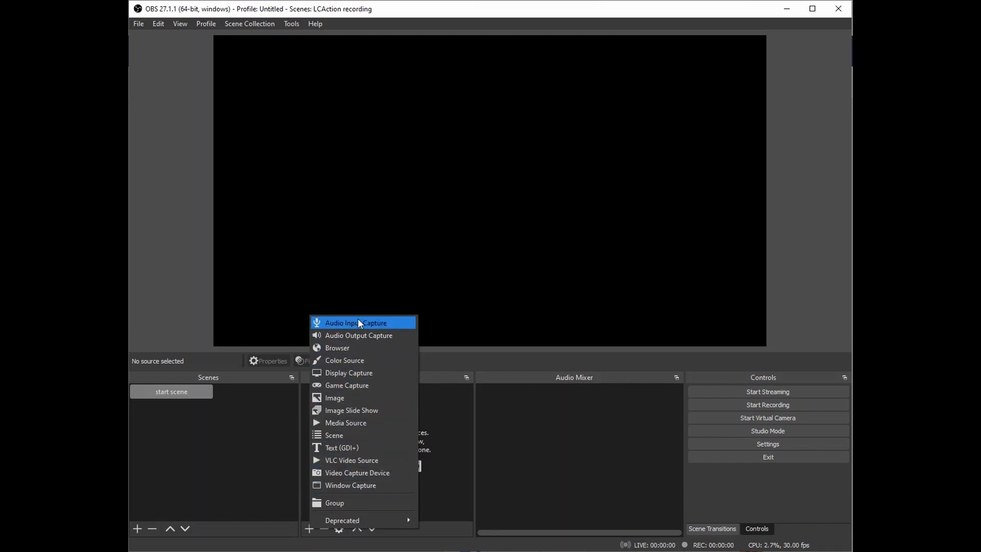
pyautogui.click(366, 473)
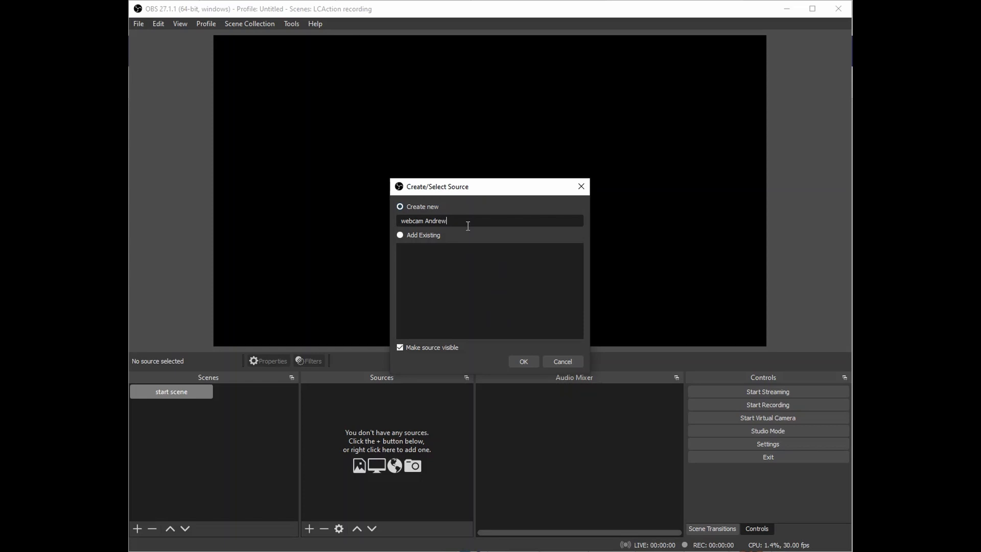
# Create the named webcam source, keeping Live Streamer CAM 313 as its device.
pyautogui.click(523, 360)
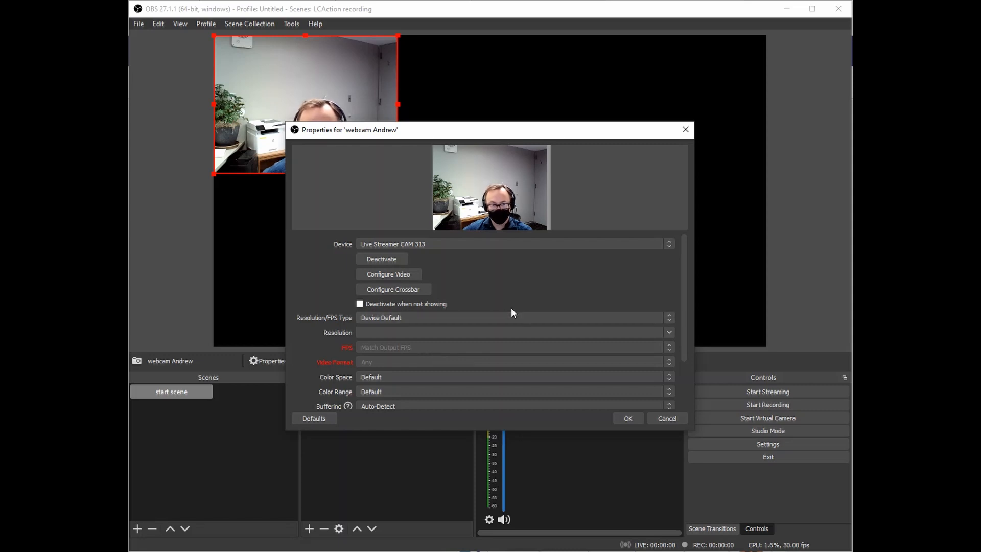
pyautogui.click(434, 244)
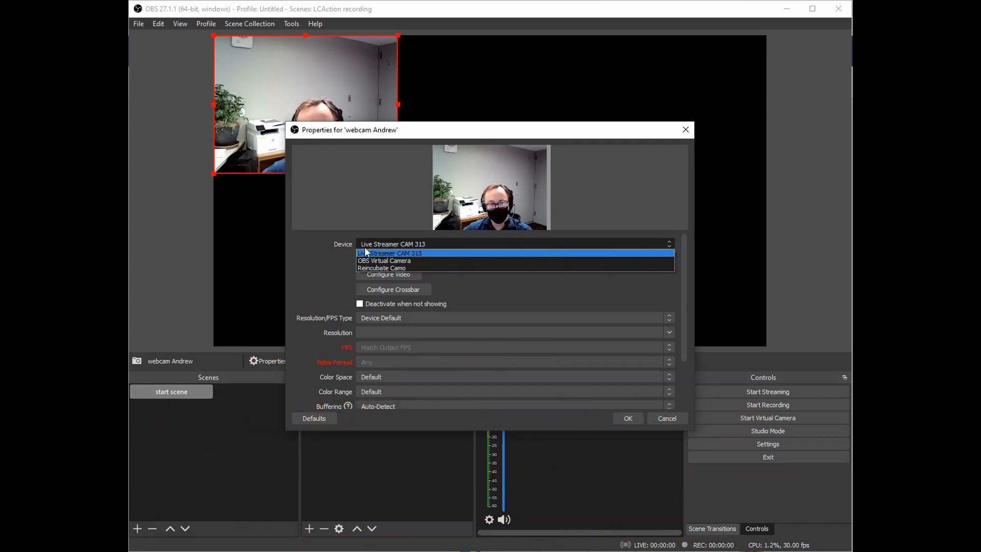
pyautogui.click(421, 244)
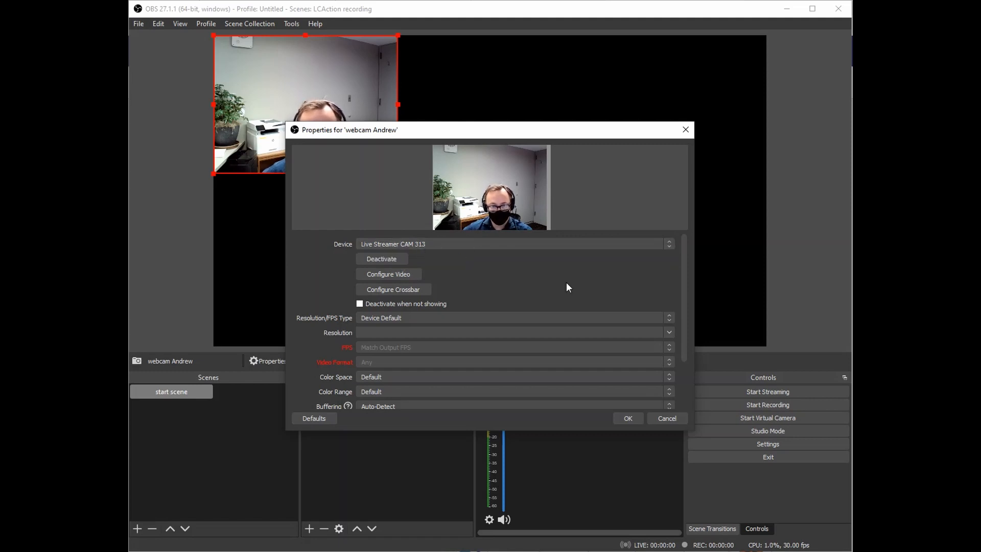
pyautogui.click(626, 416)
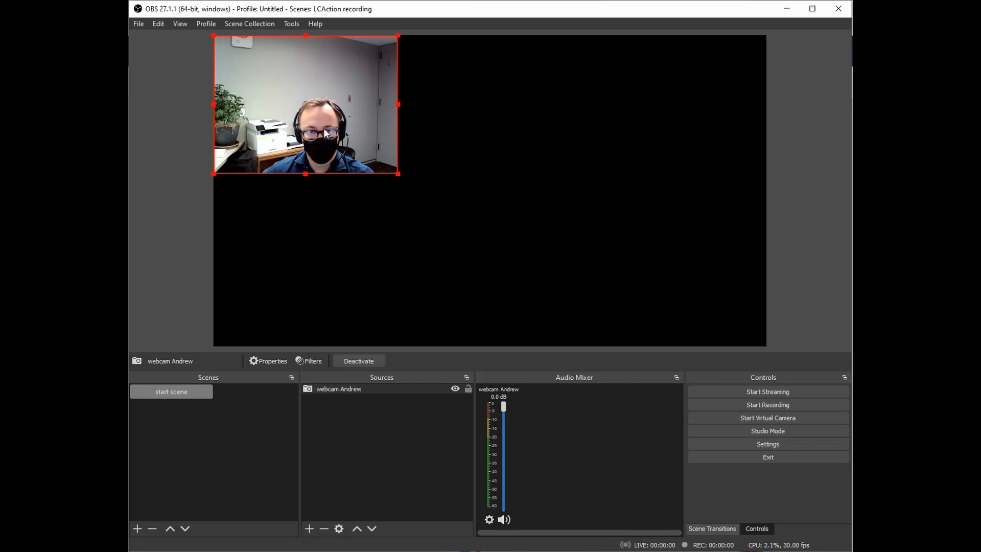
# Move the webcam toward the canvas centre and enlarge it.
pyautogui.moveTo(324, 129); pyautogui.dragTo(494, 230)
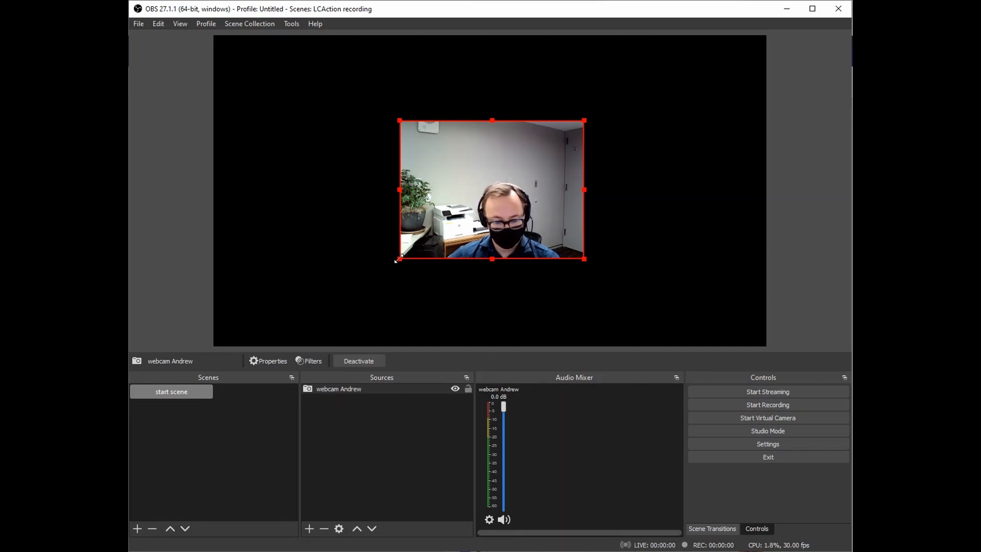
pyautogui.moveTo(400, 259); pyautogui.dragTo(286, 342)
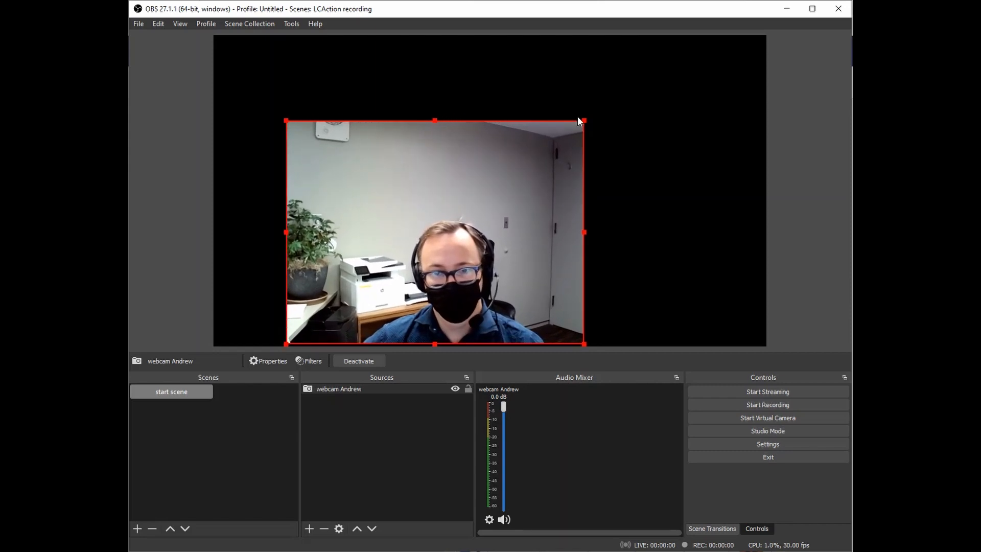
pyautogui.moveTo(584, 120); pyautogui.dragTo(691, 39)
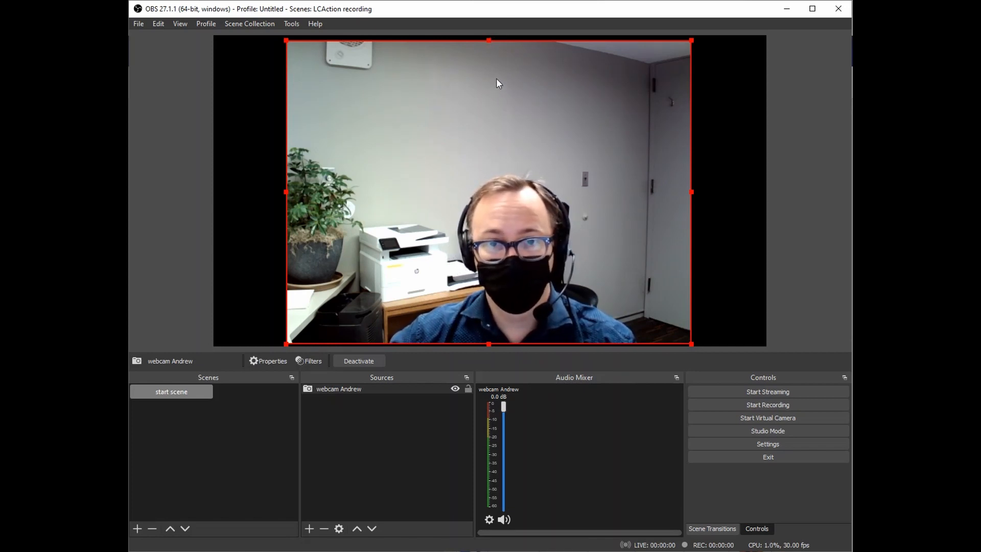
# Crop the top, left and right edges of the webcam image.
pyautogui.press('alt')
pyautogui.moveTo(491, 43); pyautogui.dragTo(484, 151)
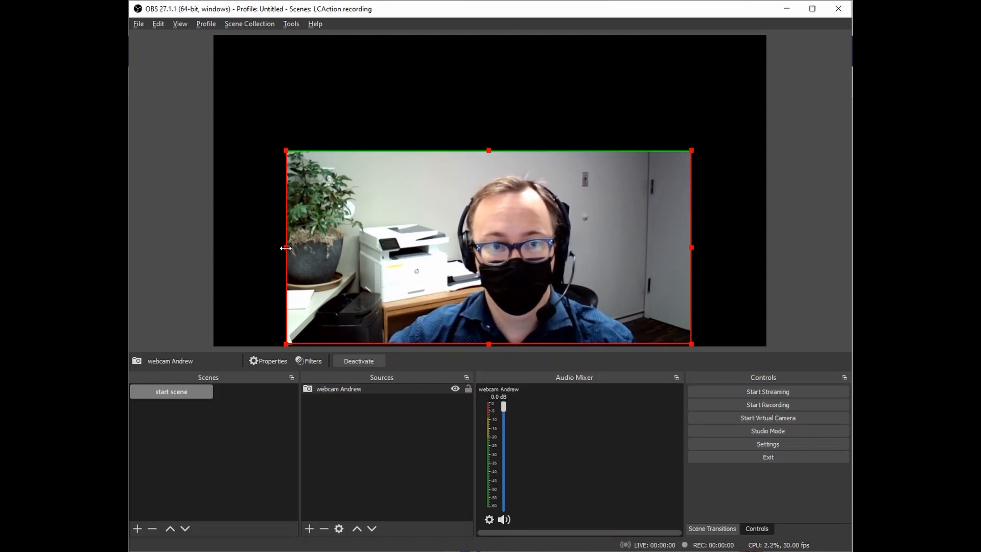
pyautogui.moveTo(286, 247); pyautogui.dragTo(368, 248)
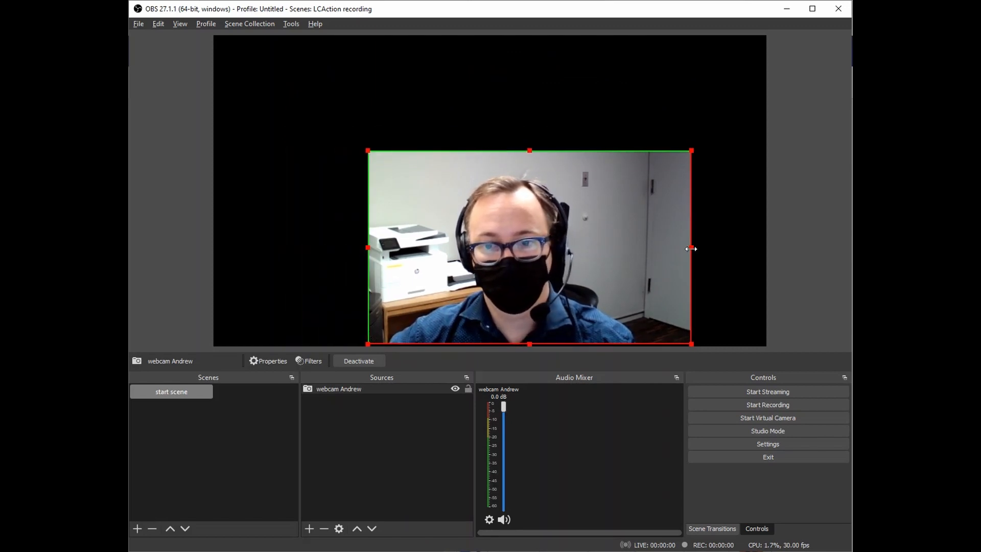
pyautogui.moveTo(691, 247); pyautogui.dragTo(637, 247)
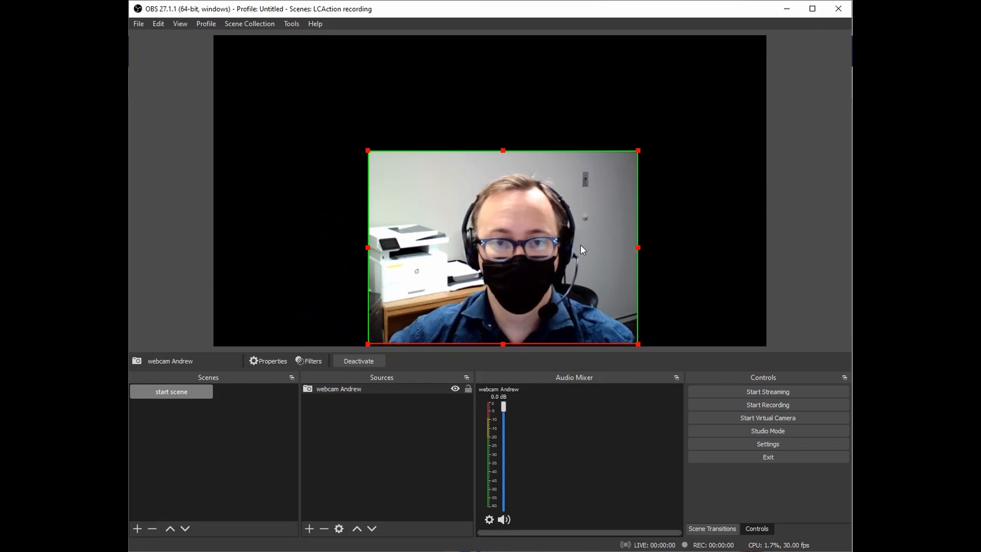
# Reposition and enlarge the cropped webcam so it sits horizontally centred.
pyautogui.moveTo(513, 257); pyautogui.dragTo(328, 139)
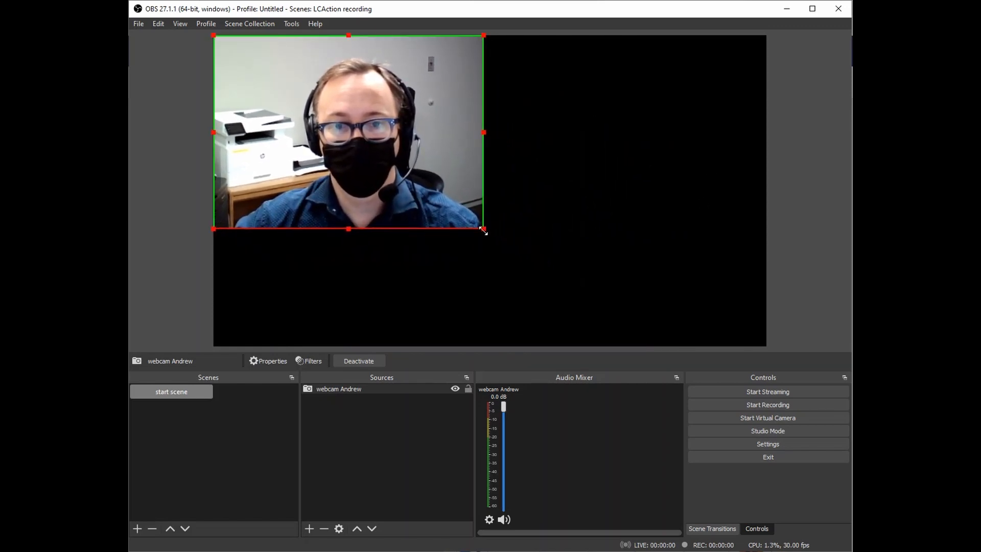
pyautogui.moveTo(484, 229); pyautogui.dragTo(649, 332)
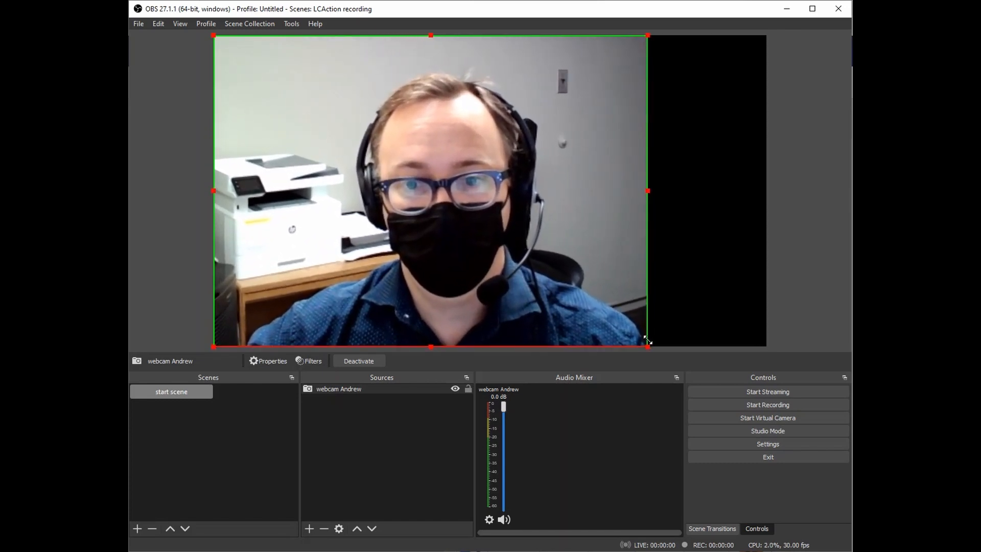
pyautogui.moveTo(536, 281); pyautogui.dragTo(590, 282)
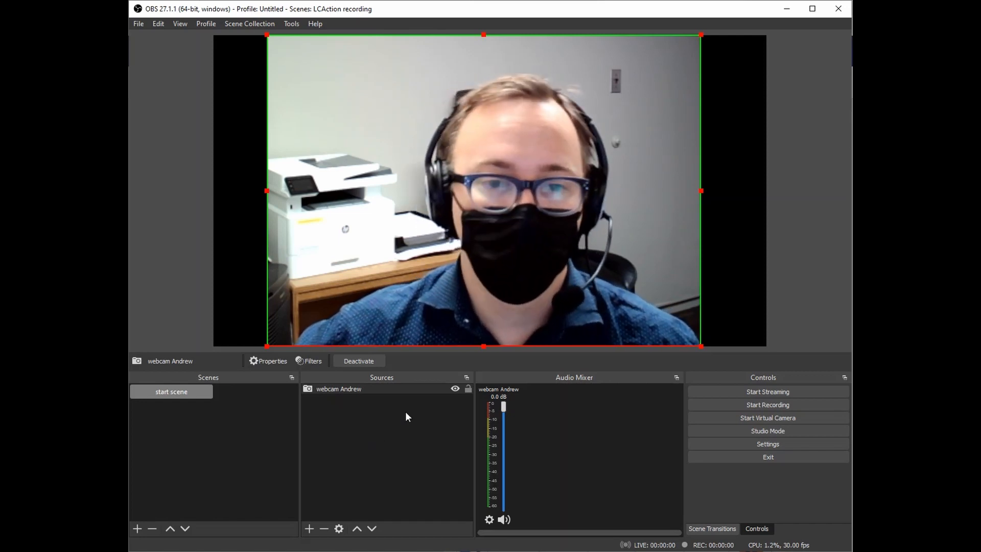
# Deselect the webcam source by clicking empty space in the Sources panel.
pyautogui.click(377, 442)
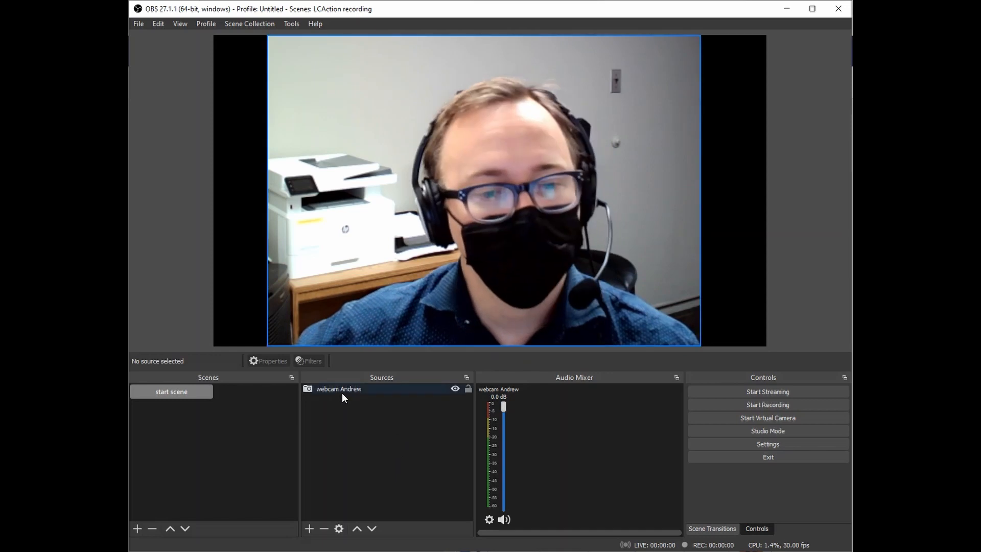
# Start an Audio Input Capture source and name it 'headset mic'.
pyautogui.click(309, 527)
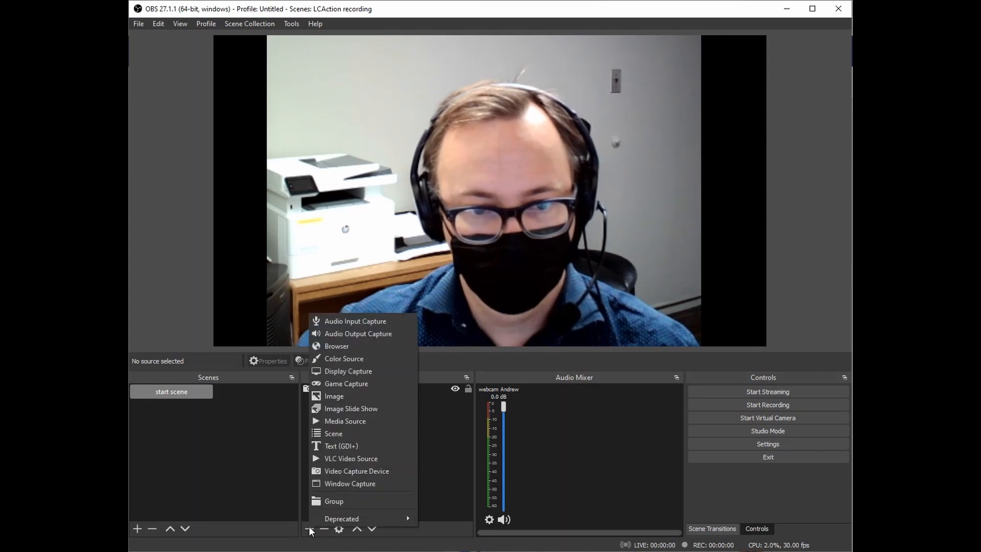
pyautogui.click(332, 322)
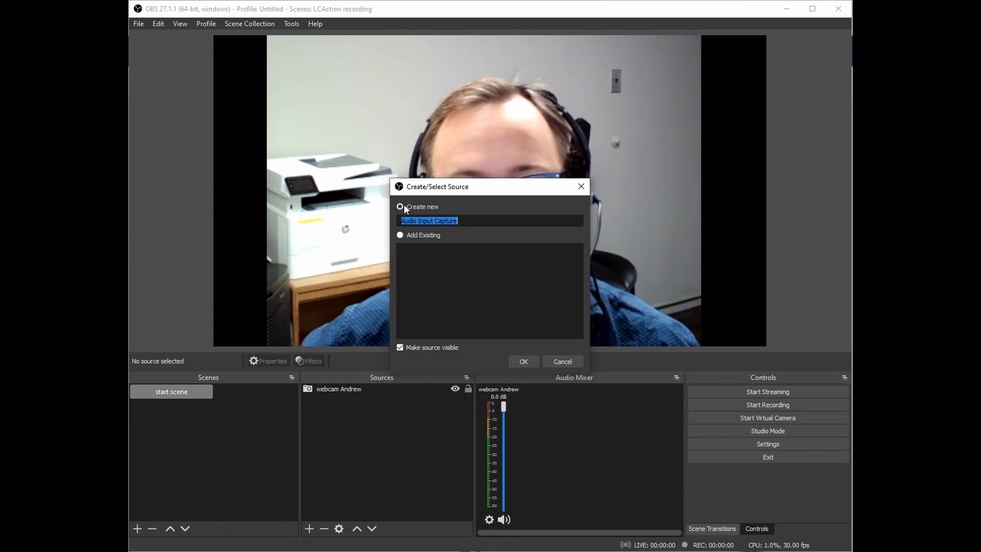
pyautogui.click(468, 223)
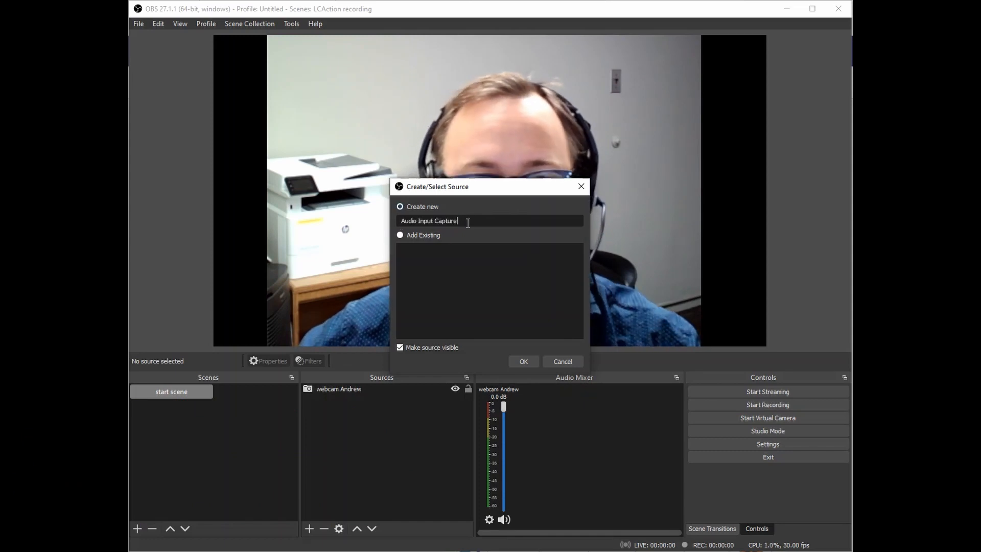
pyautogui.moveTo(435, 222); pyautogui.dragTo(397, 222)
pyautogui.moveTo(488, 222); pyautogui.dragTo(377, 223)
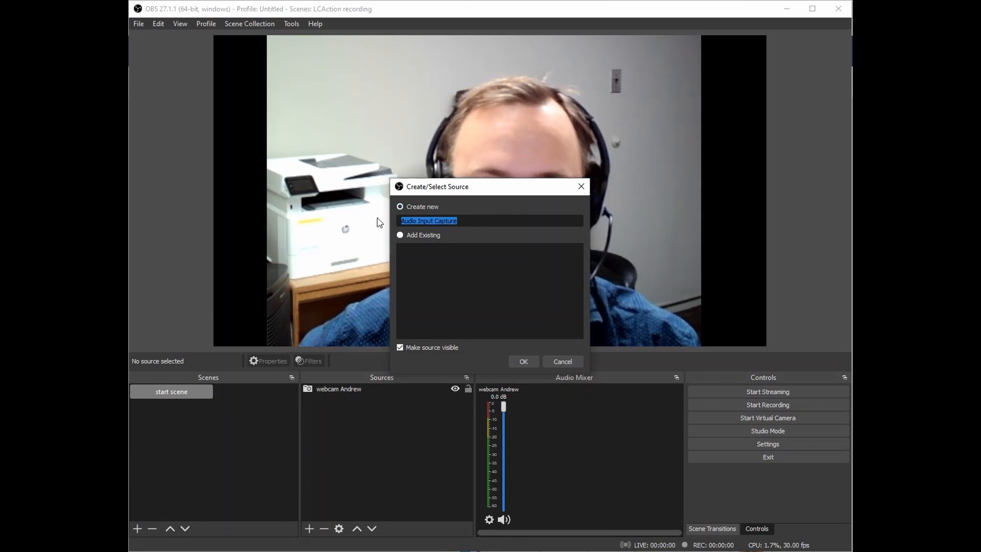
pyautogui.write('web')
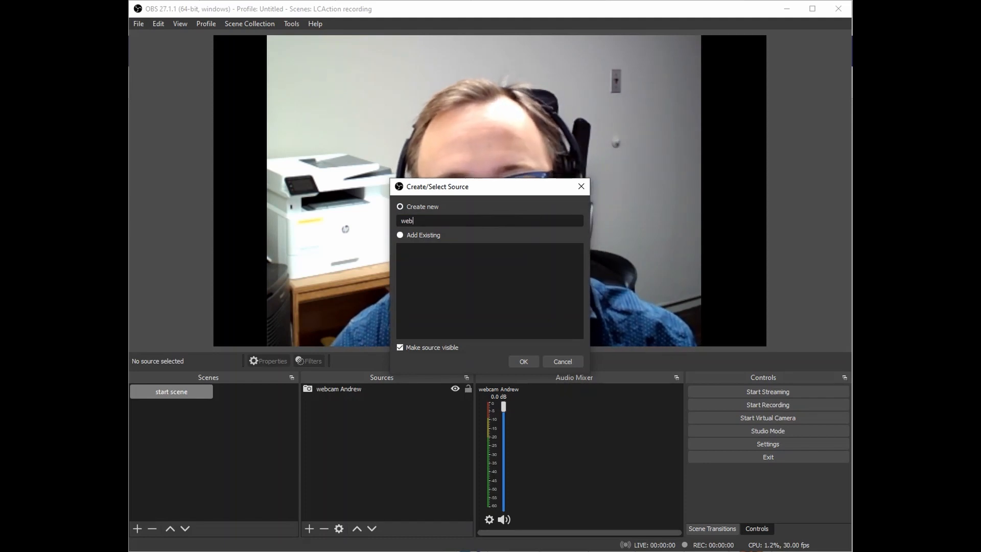
pyautogui.press('BackSpace')
pyautogui.press('BackSpace')
pyautogui.press('BackSpace')
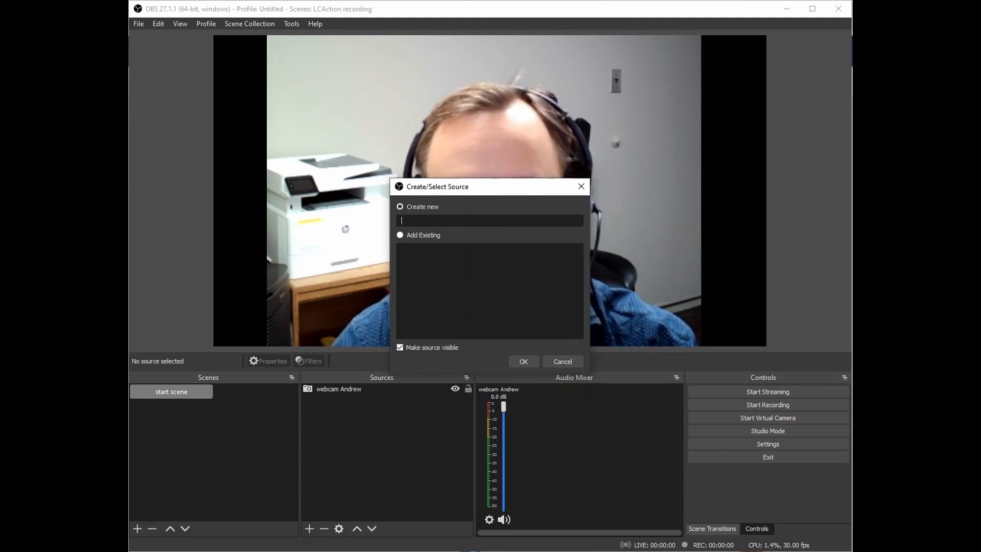
pyautogui.write('head')
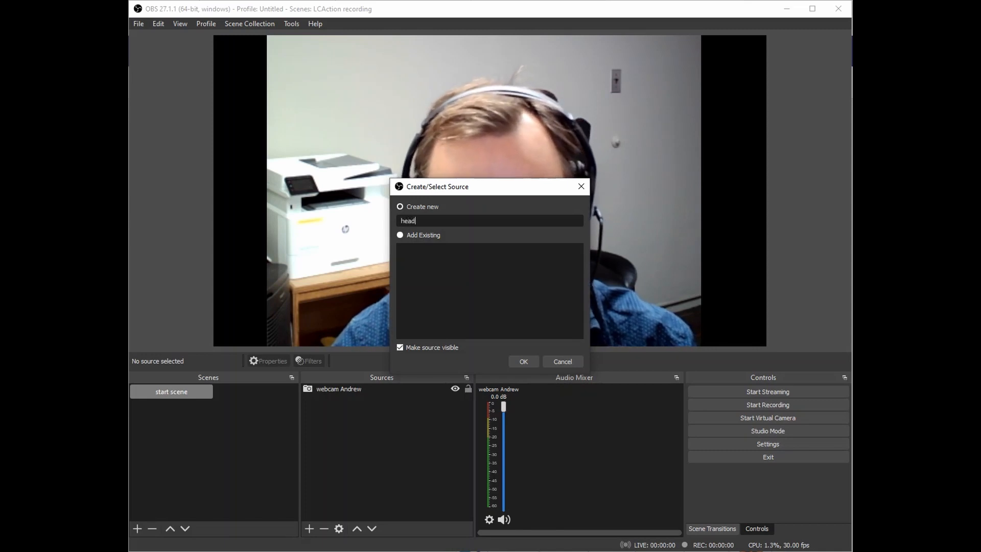
pyautogui.write('set')
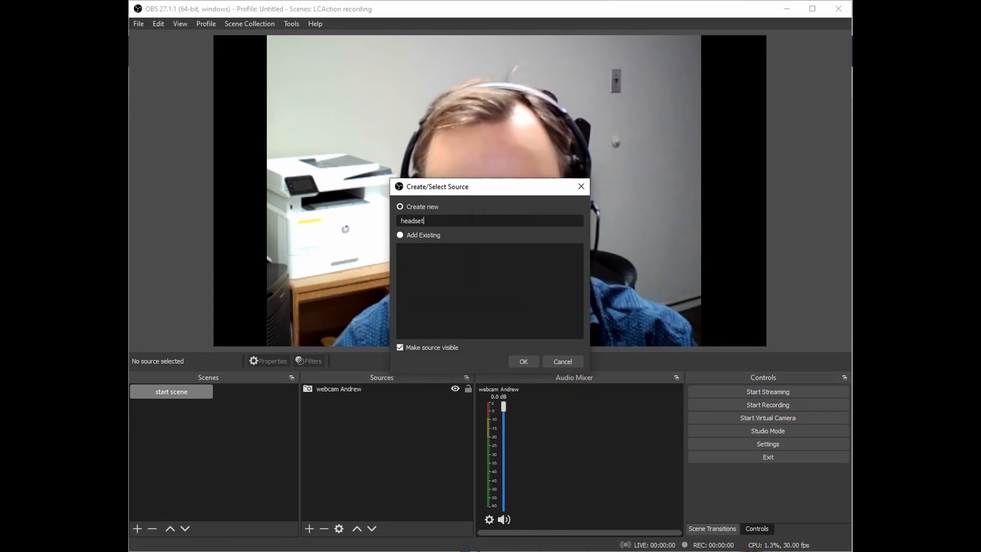
pyautogui.write(' mic')
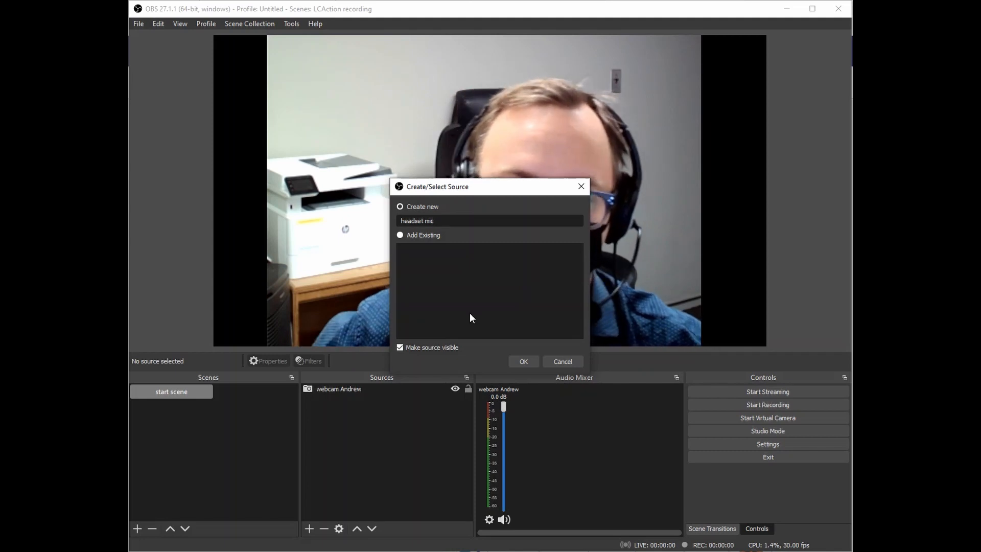
# Create the headset mic source using Headset Microphone (3- Microsoft LifeChat LX-3000).
pyautogui.click(522, 361)
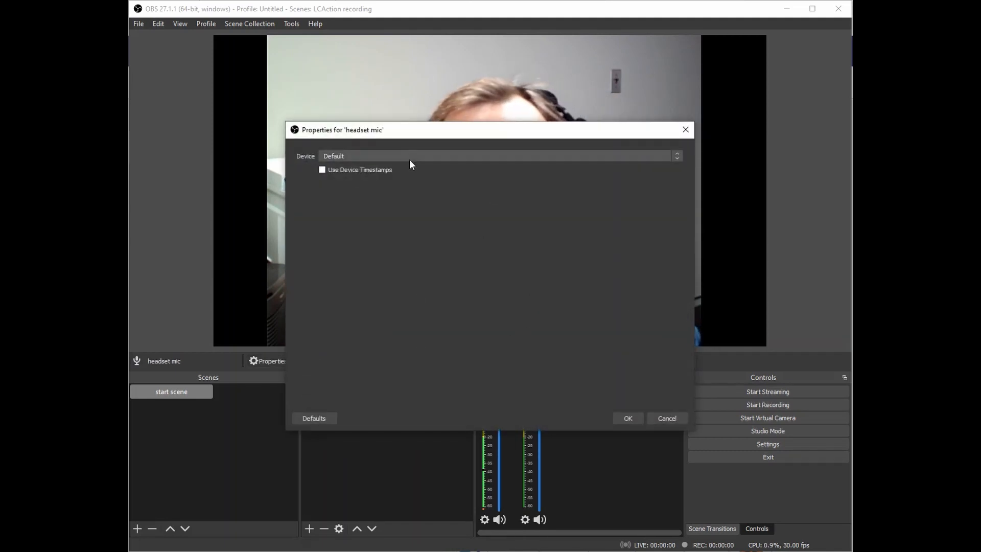
pyautogui.click(404, 155)
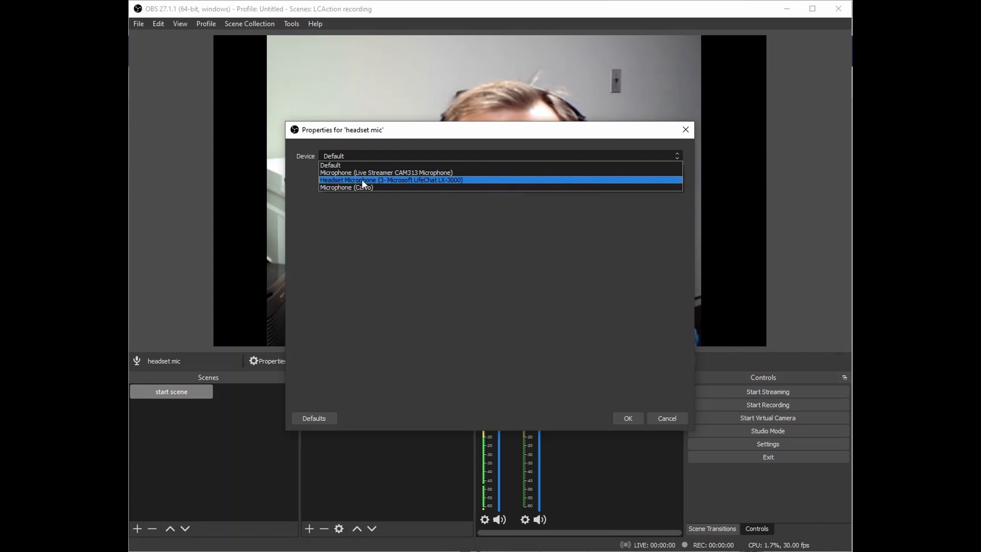
pyautogui.click(340, 180)
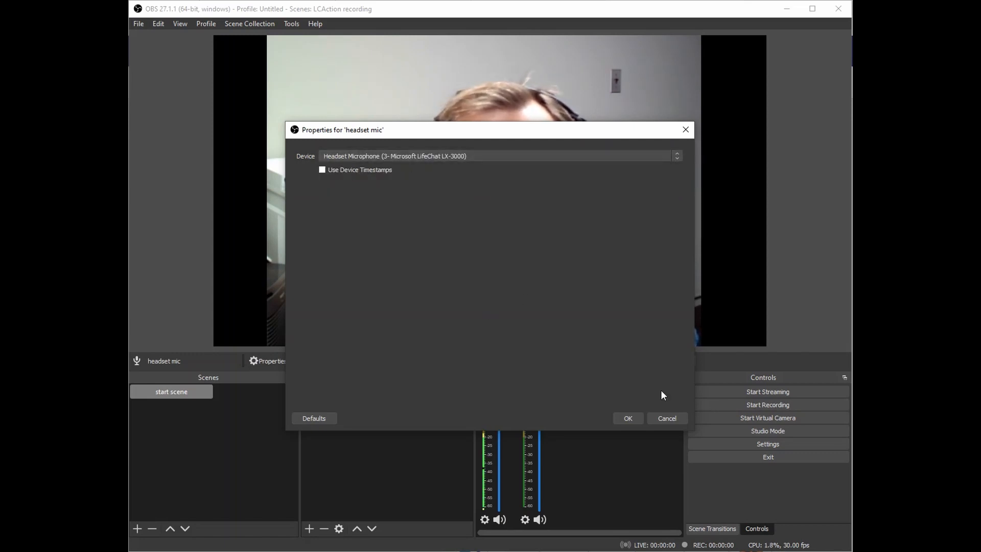
pyautogui.click(620, 416)
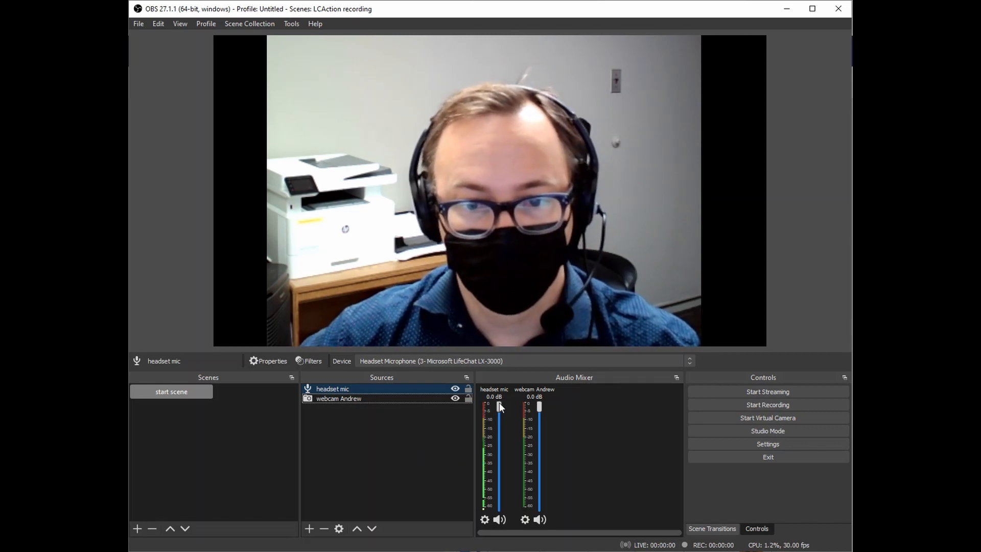
# Lower the headset mic fader to -1.6 dB, leaving the webcam audio at 0.0 dB.
pyautogui.moveTo(499, 403); pyautogui.dragTo(499, 413)
pyautogui.click(376, 401)
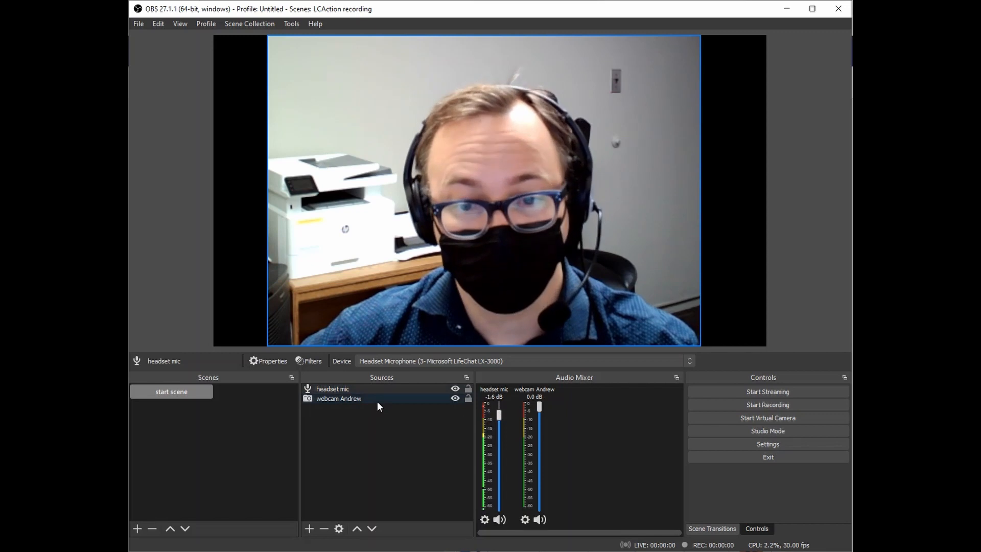
pyautogui.click(333, 387)
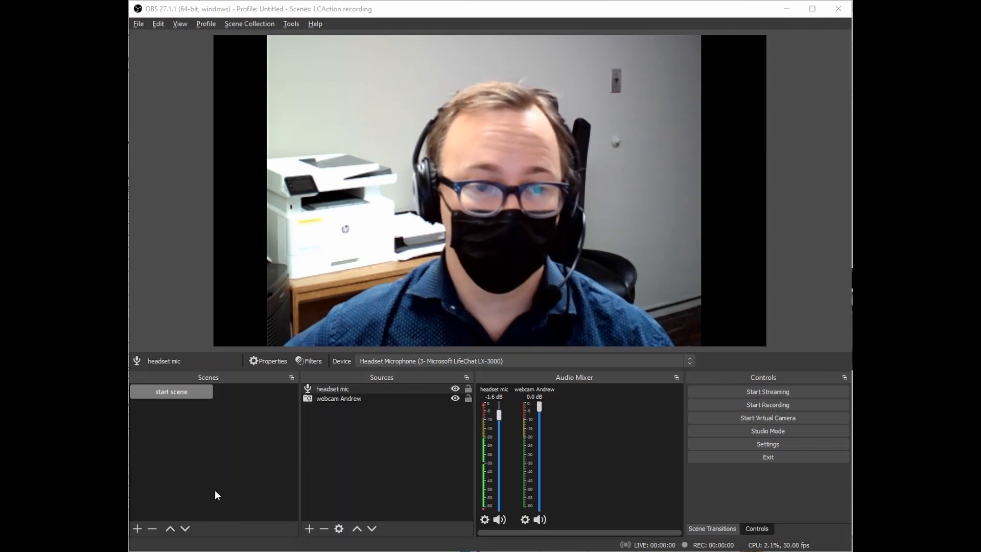
# Create an empty scene named 'Image with webcam' next to start scene.
pyautogui.click(137, 528)
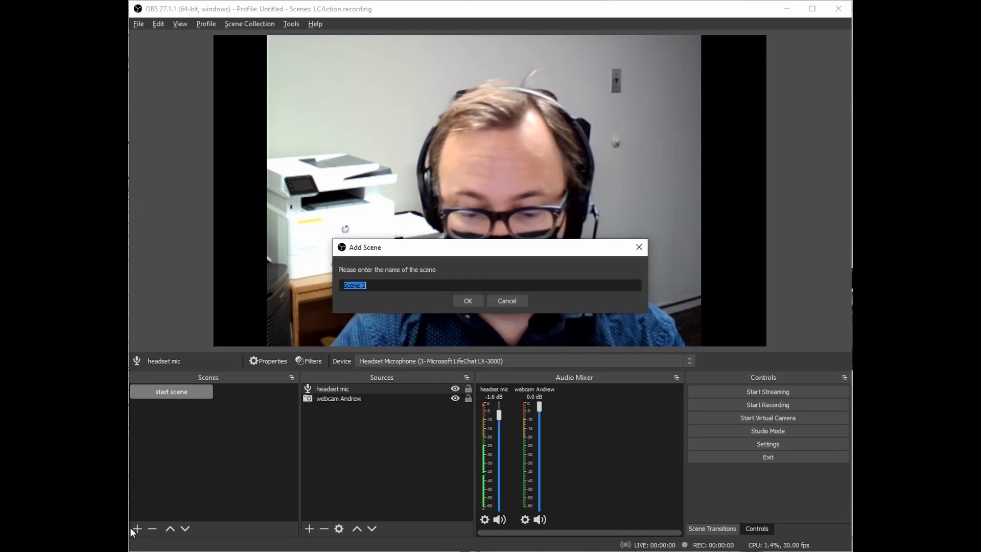
pyautogui.write('Image wi')
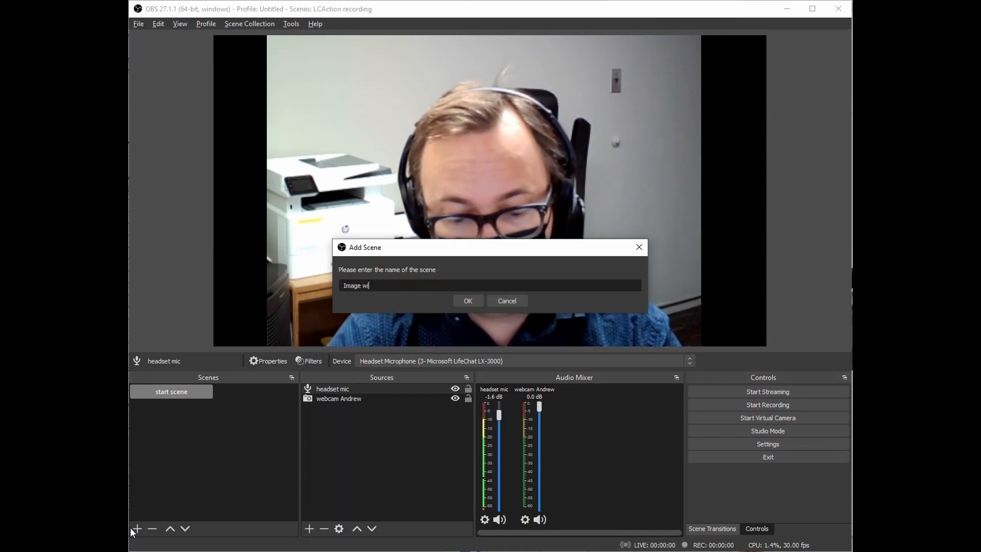
pyautogui.write('th webcam')
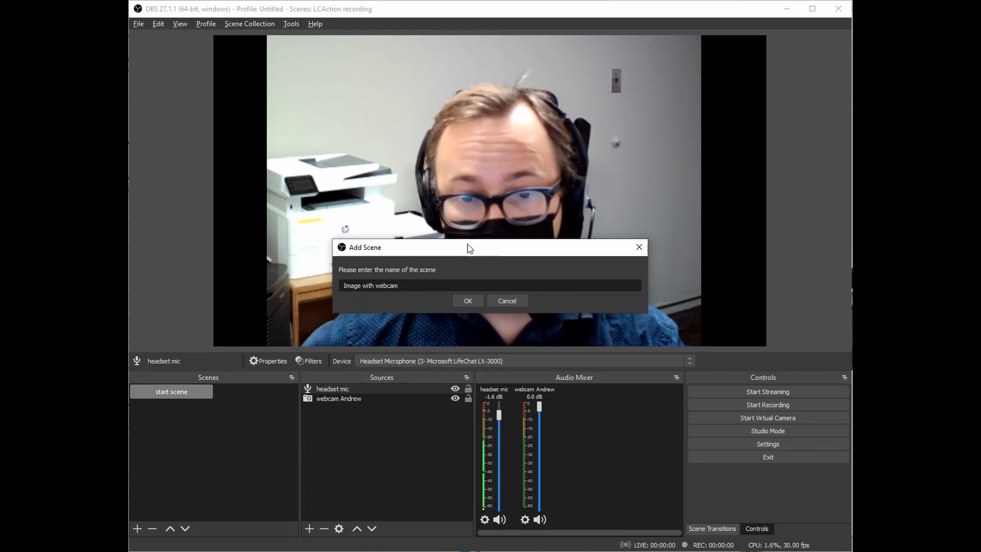
pyautogui.click(468, 302)
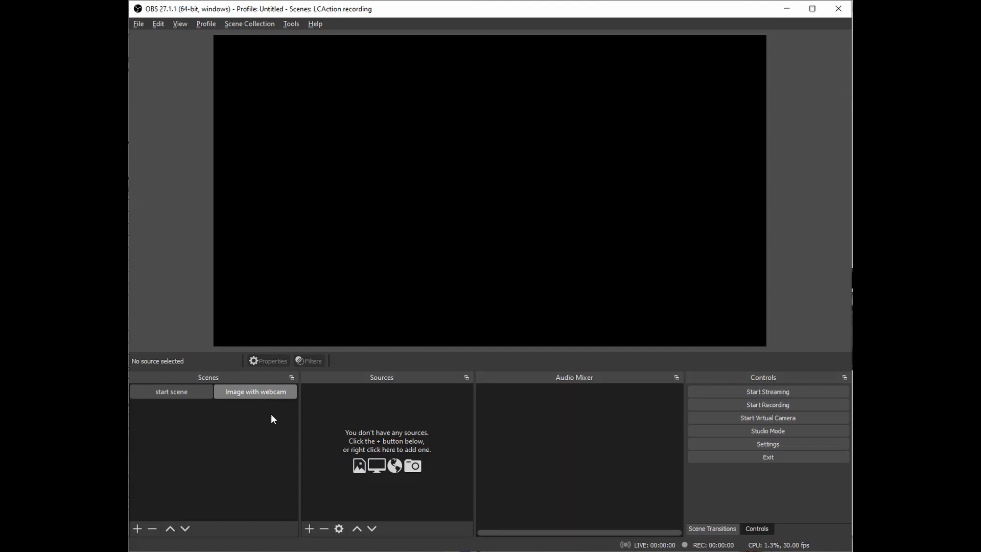
# Add the existing webcam video capture source to the 'Image with webcam' scene.
pyautogui.click(164, 390)
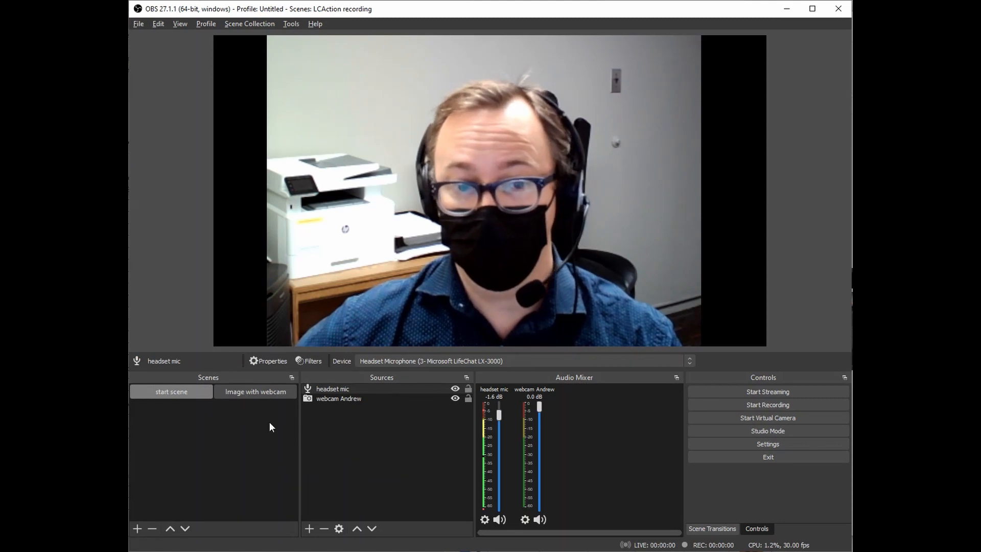
pyautogui.click(265, 396)
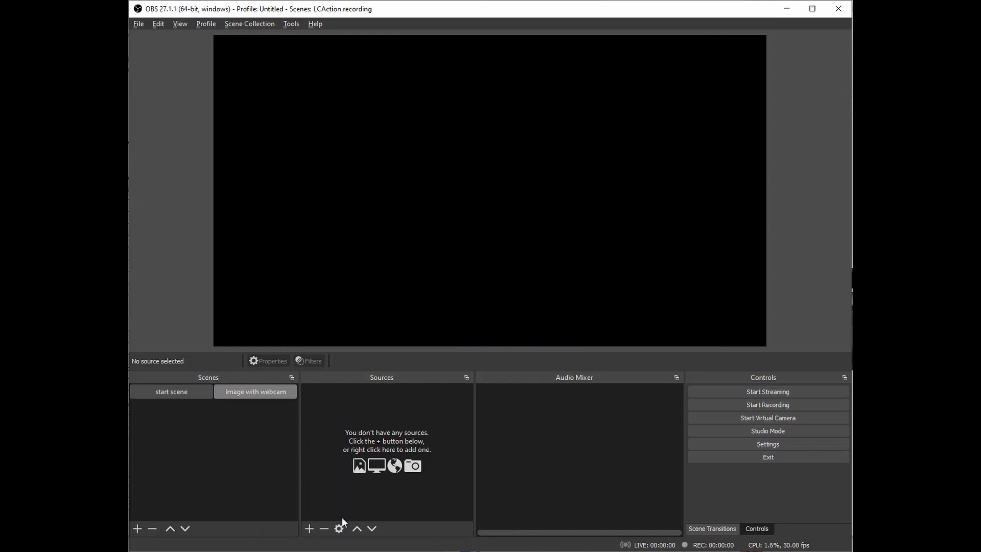
pyautogui.click(309, 529)
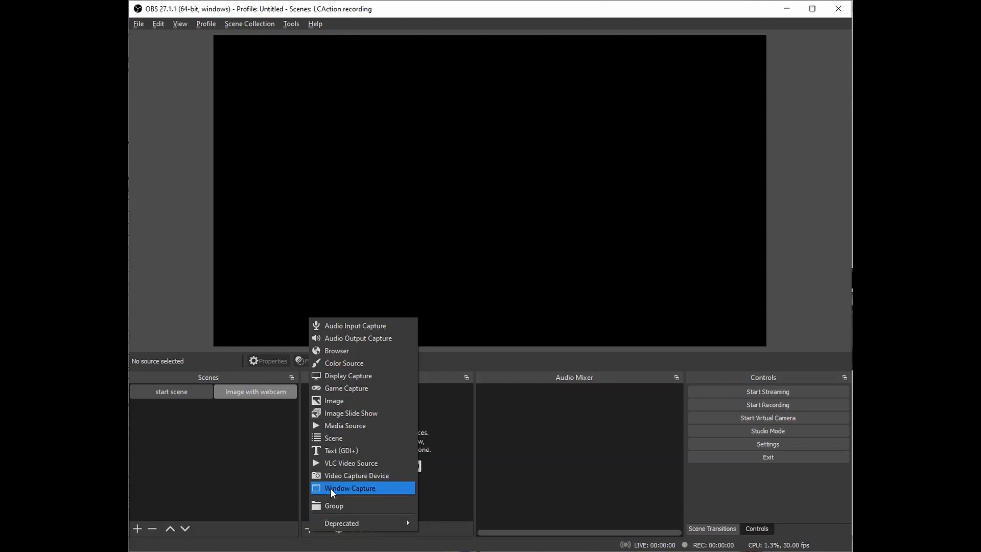
pyautogui.click(335, 476)
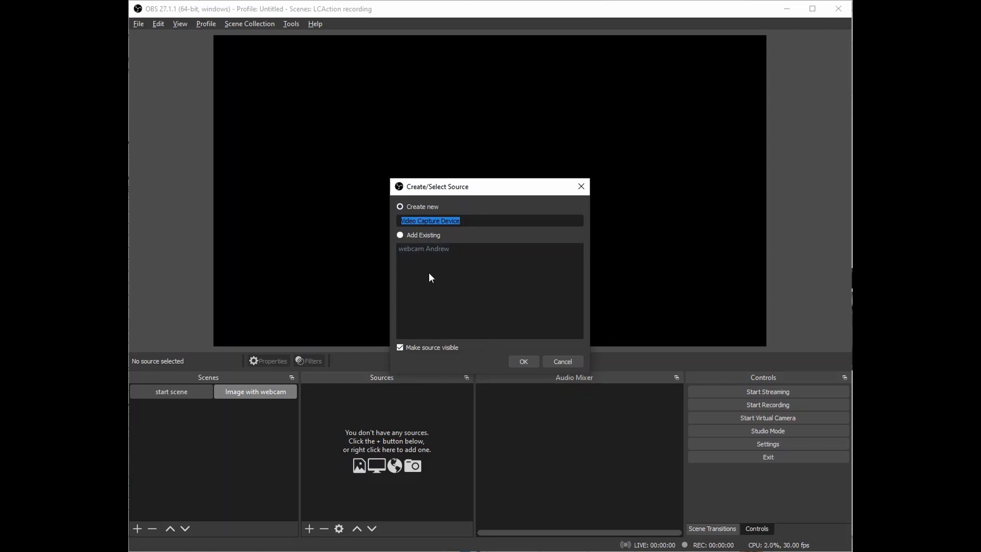
pyautogui.click(400, 235)
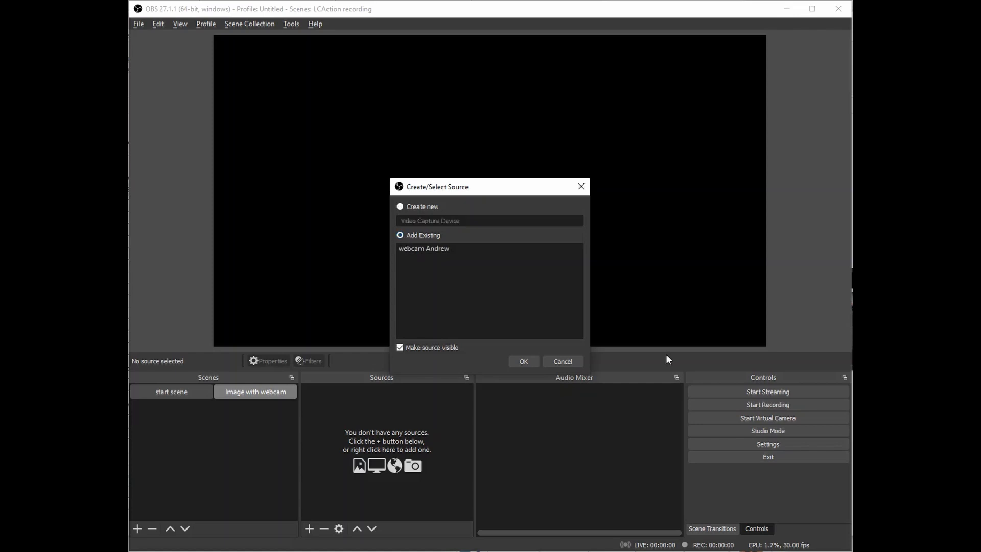
pyautogui.click(422, 247)
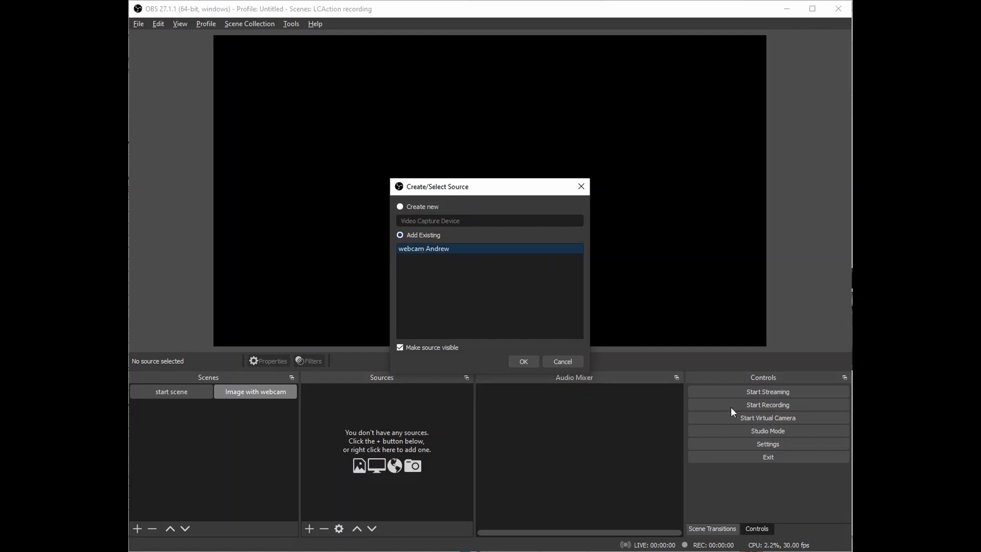
pyautogui.click(518, 361)
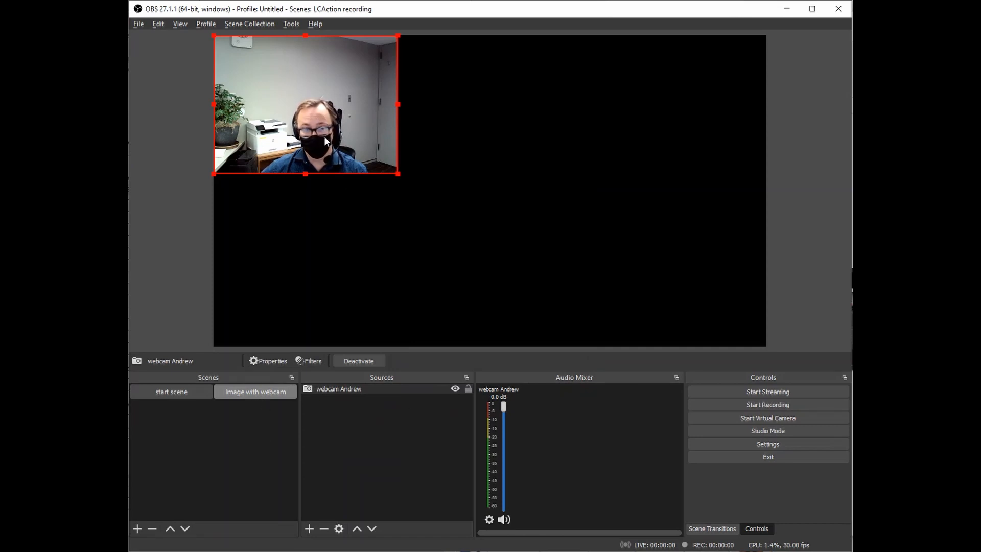
# Move the webcam feed to the canvas's lower-right and crop off the wall above and the plant.
pyautogui.moveTo(320, 136); pyautogui.dragTo(688, 291)
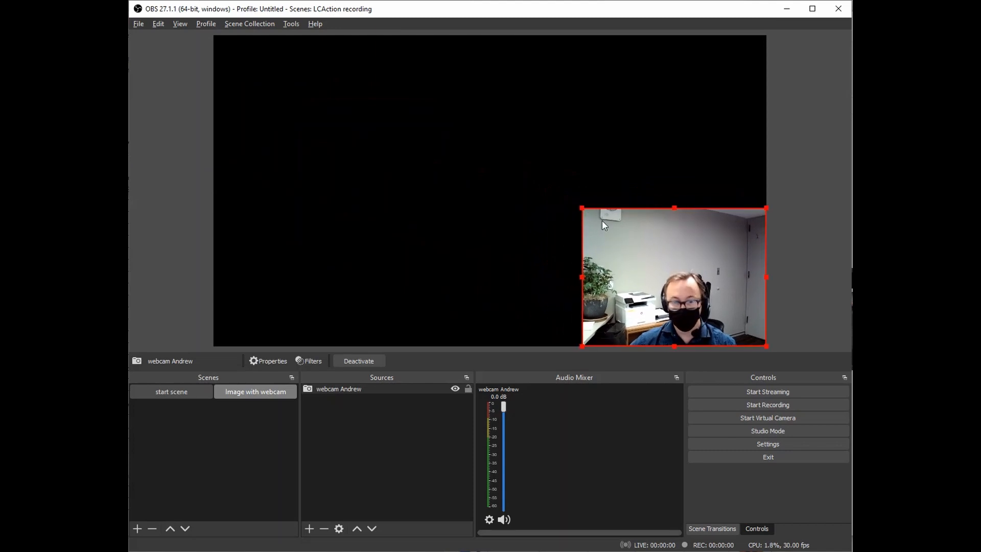
pyautogui.moveTo(669, 208); pyautogui.dragTo(673, 252)
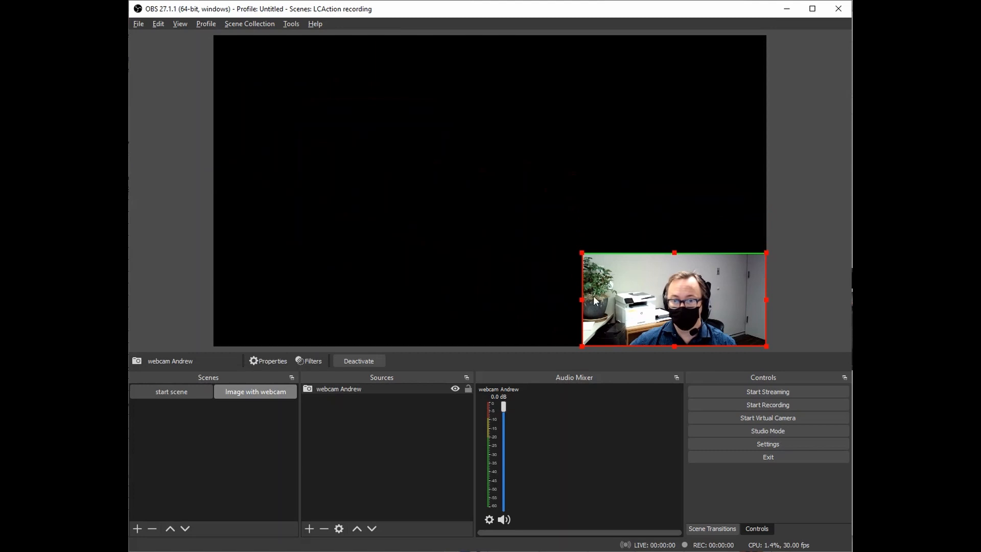
pyautogui.moveTo(583, 297); pyautogui.dragTo(629, 300)
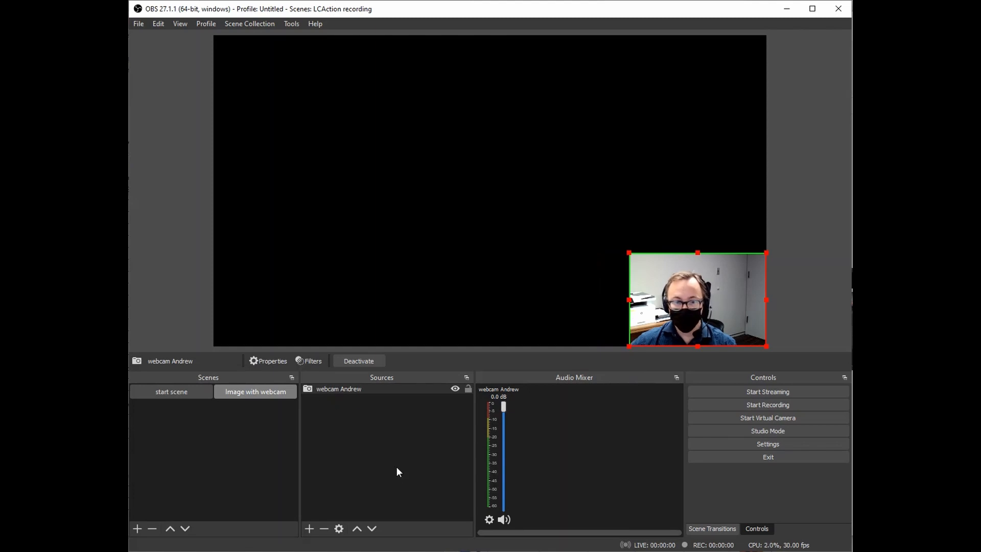
pyautogui.click(389, 452)
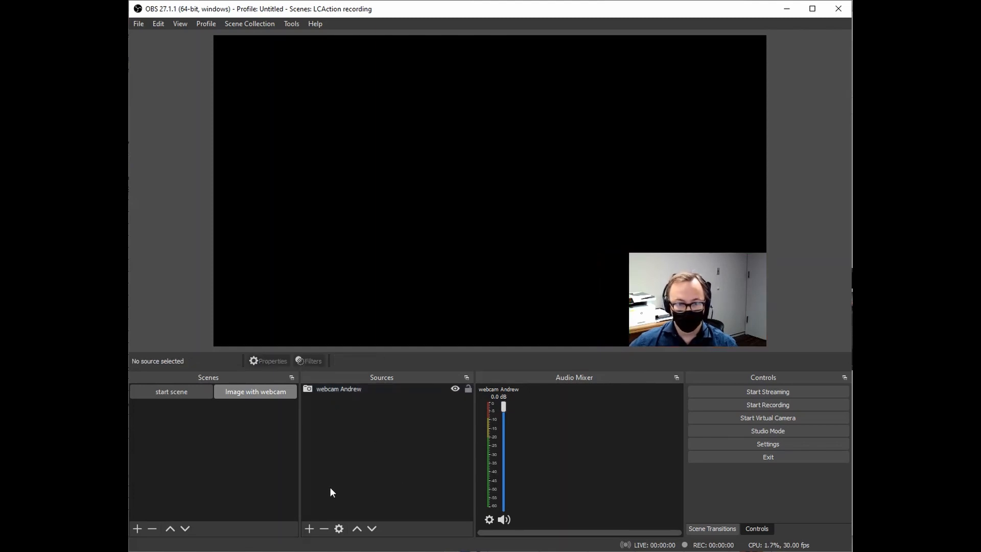
# Create a new Image source named 'dracula' in the scene.
pyautogui.click(309, 529)
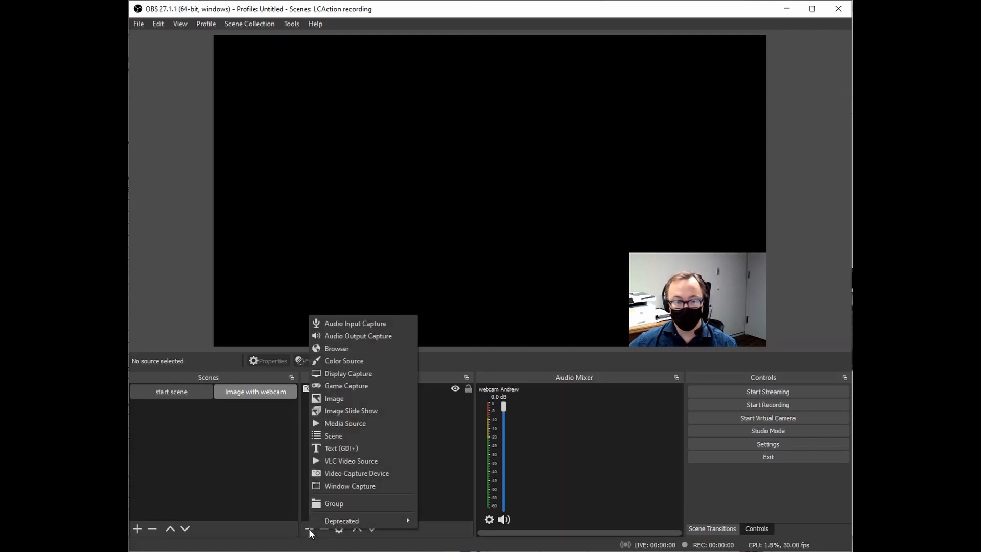
pyautogui.click(332, 399)
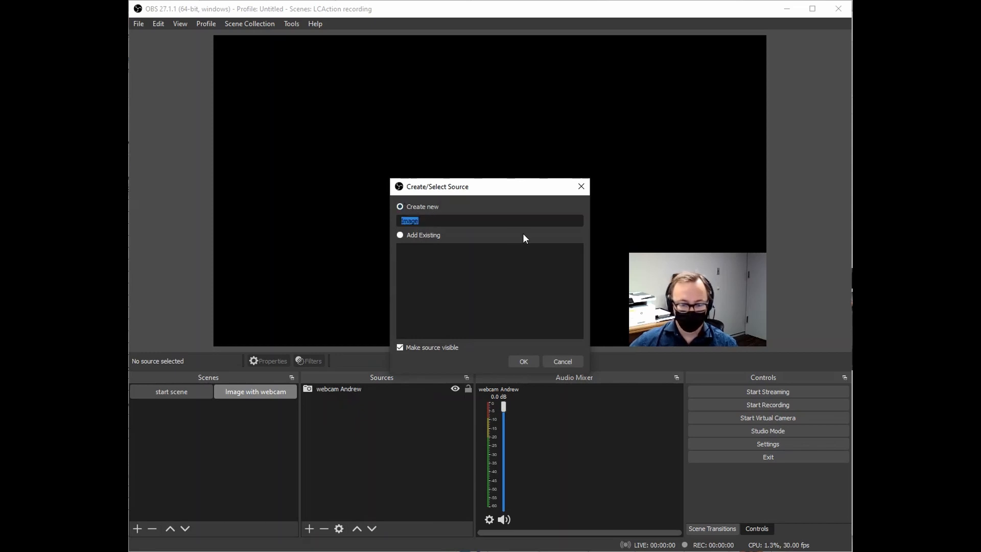
pyautogui.write('drac')
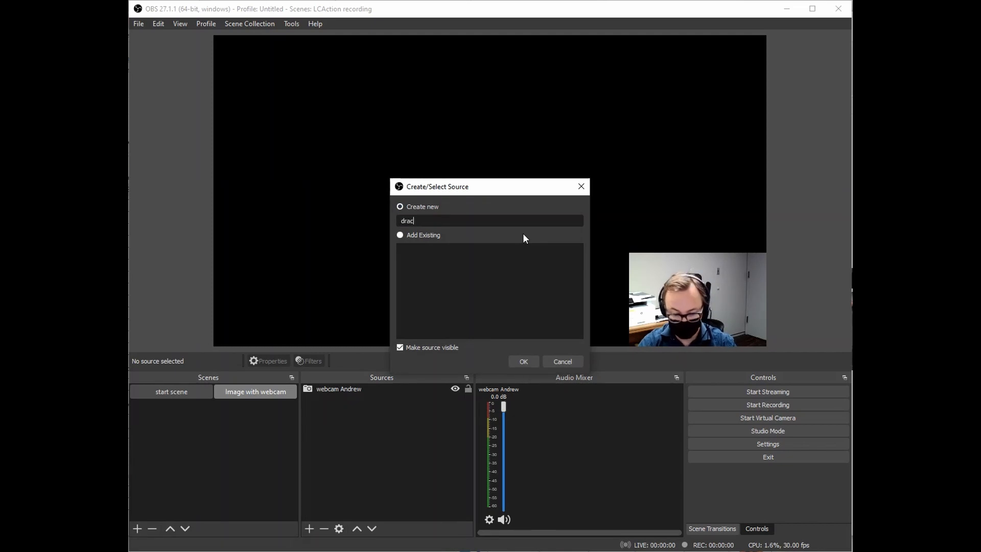
pyautogui.write('ula')
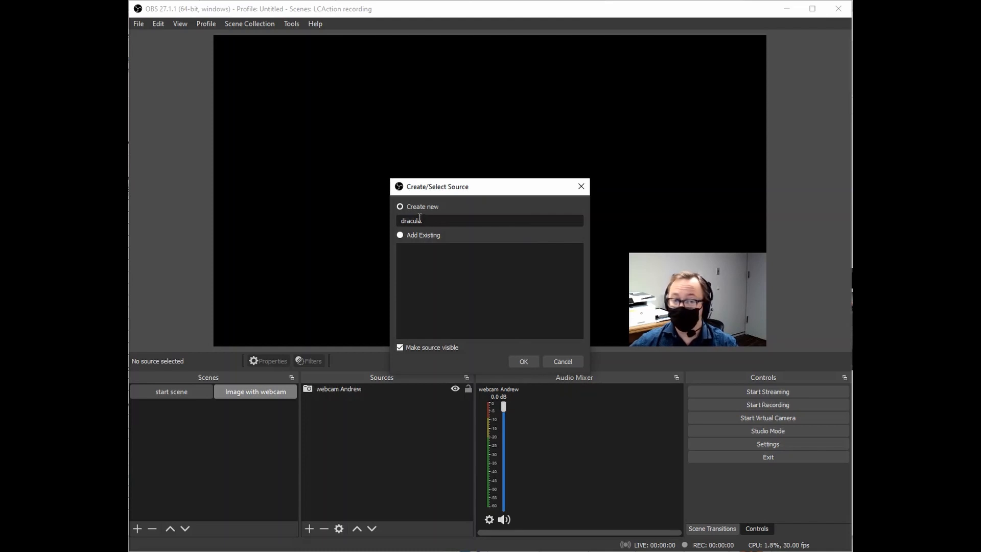
pyautogui.click(524, 361)
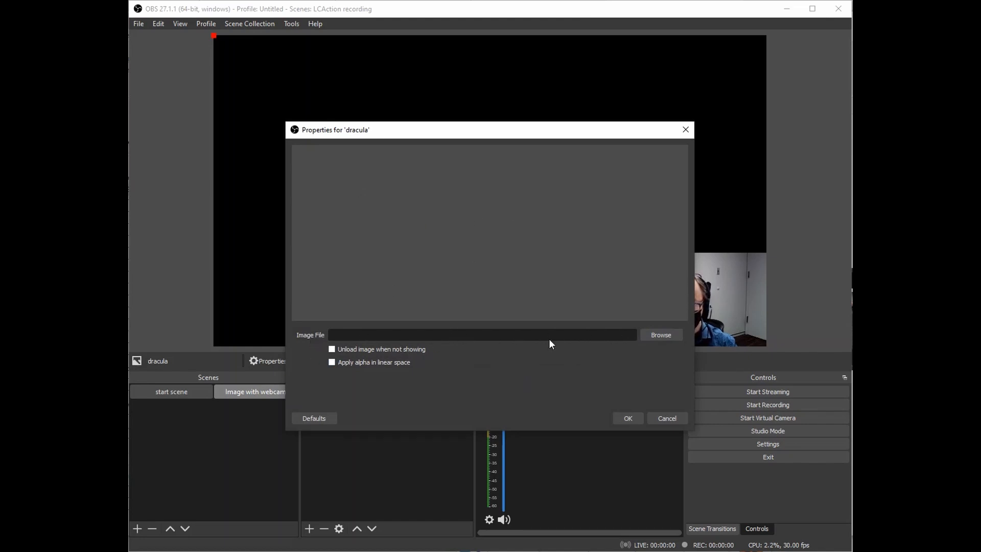
# Load DRACULA-bat1 copy.jpg from the Desktop as the dracula source's image file.
pyautogui.click(658, 335)
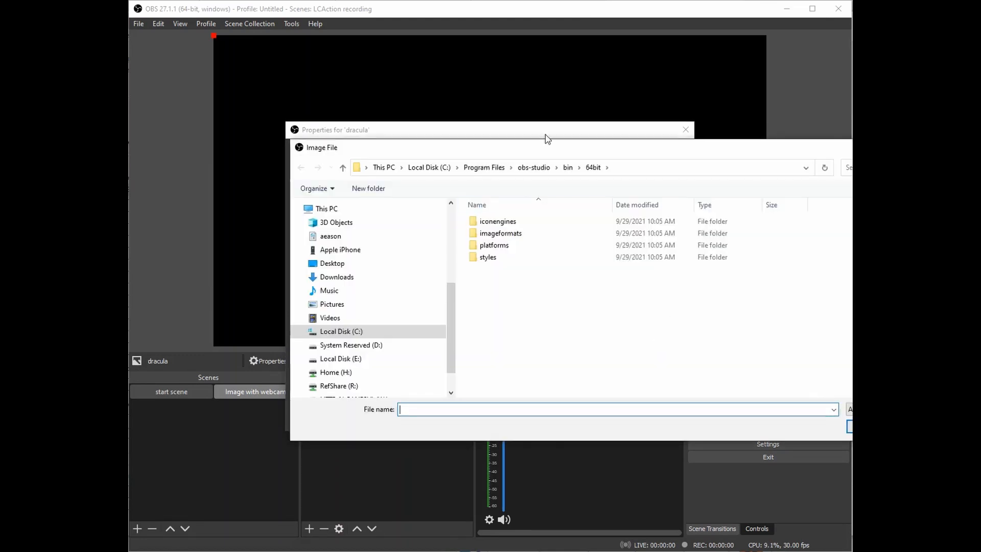
pyautogui.moveTo(562, 155); pyautogui.dragTo(436, 152)
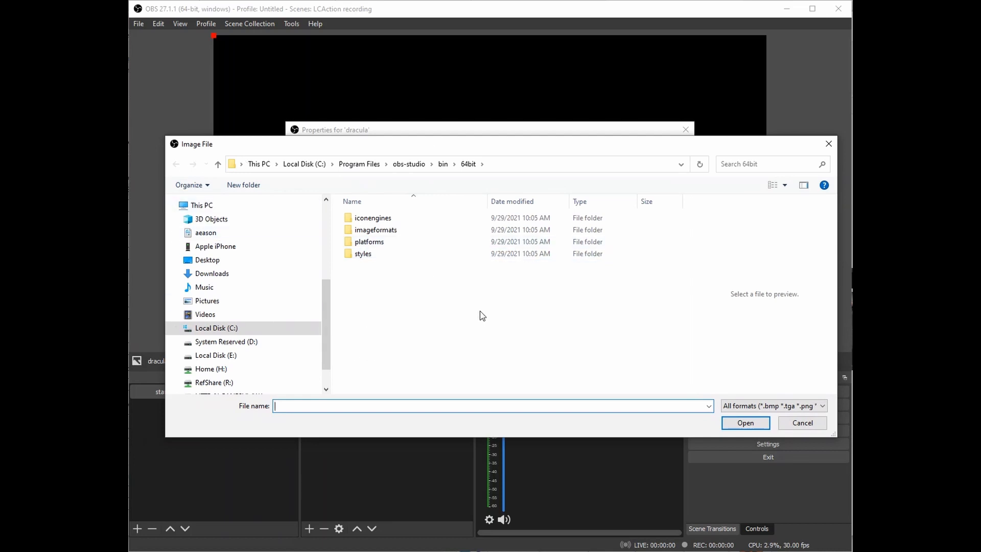
pyautogui.click(207, 261)
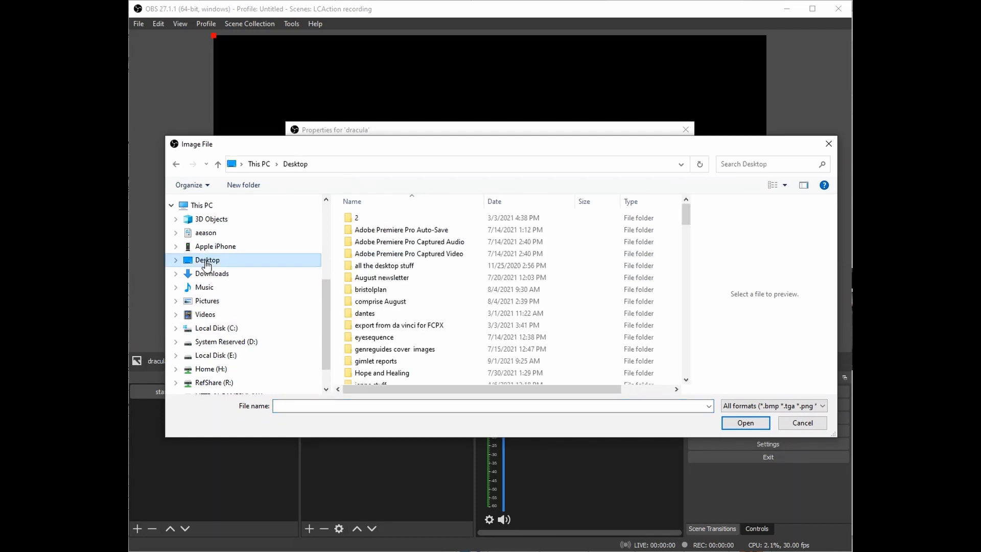
pyautogui.moveTo(685, 216); pyautogui.dragTo(683, 266)
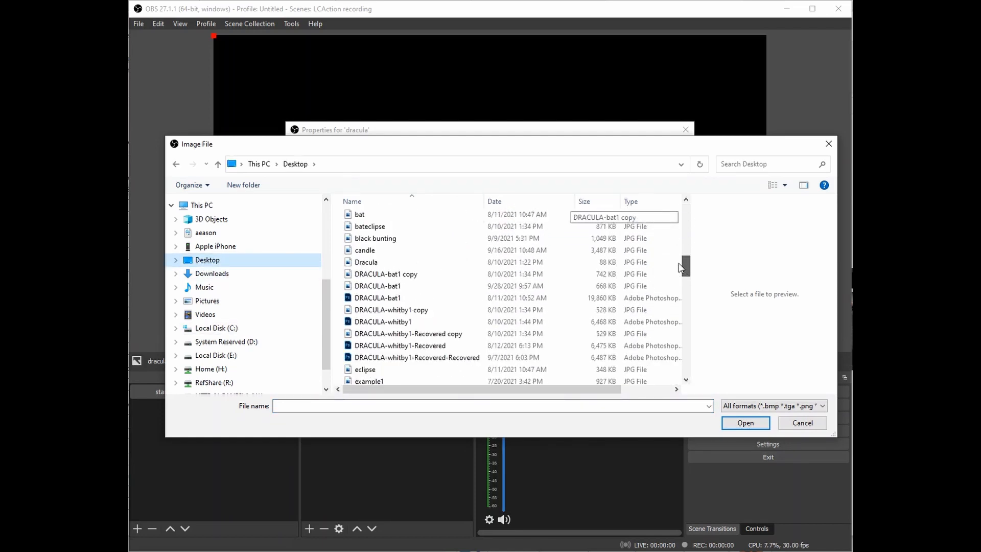
pyautogui.click(415, 276)
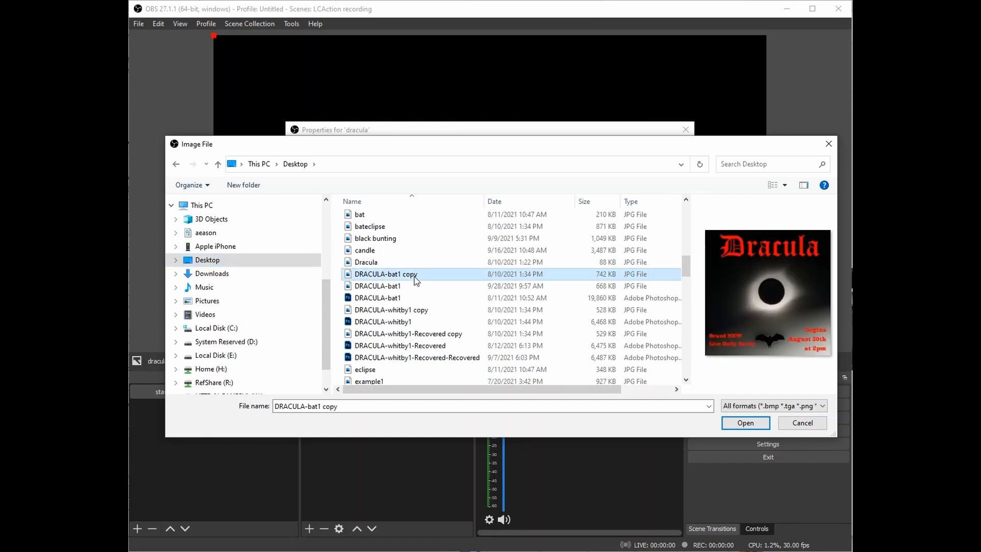
pyautogui.click(754, 422)
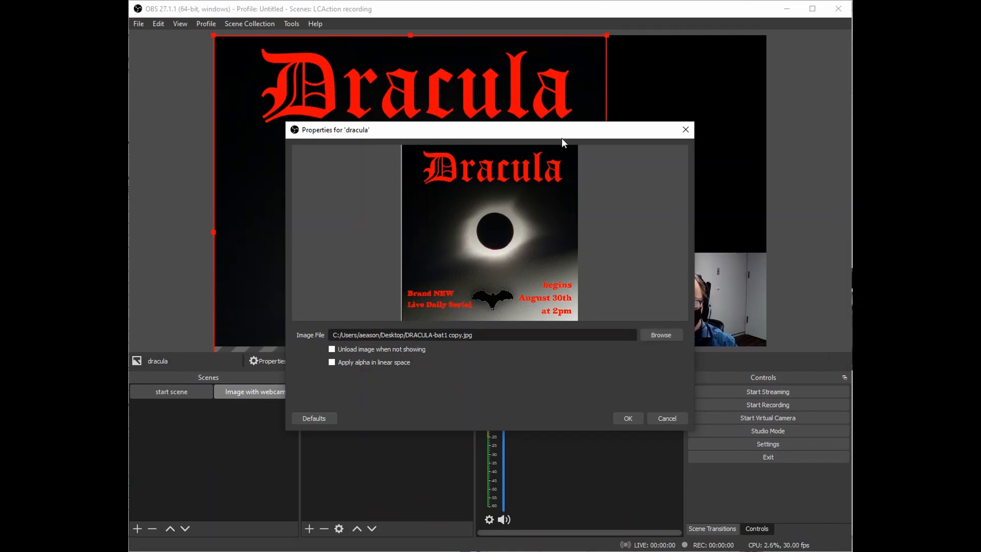
pyautogui.moveTo(562, 138); pyautogui.dragTo(532, 126)
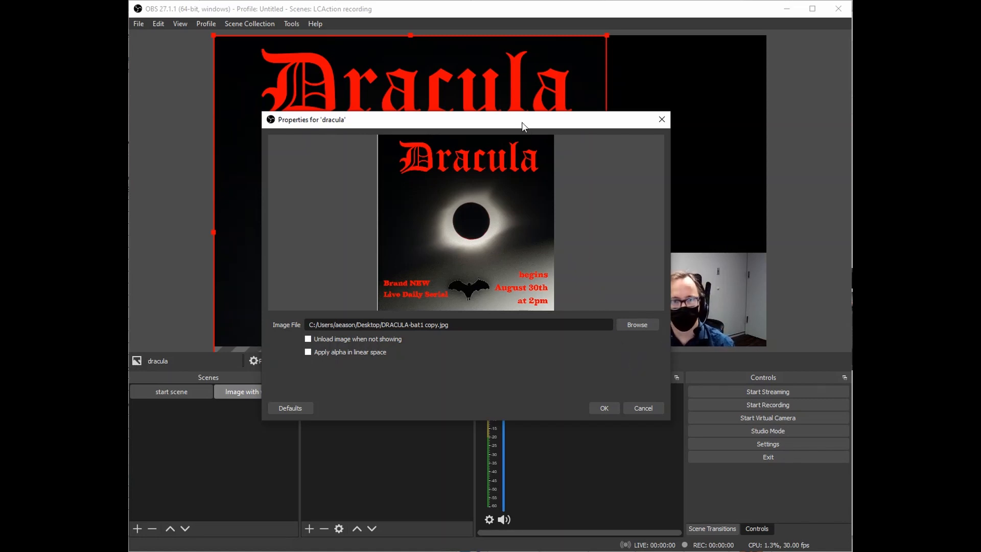
pyautogui.moveTo(523, 125); pyautogui.dragTo(508, 105)
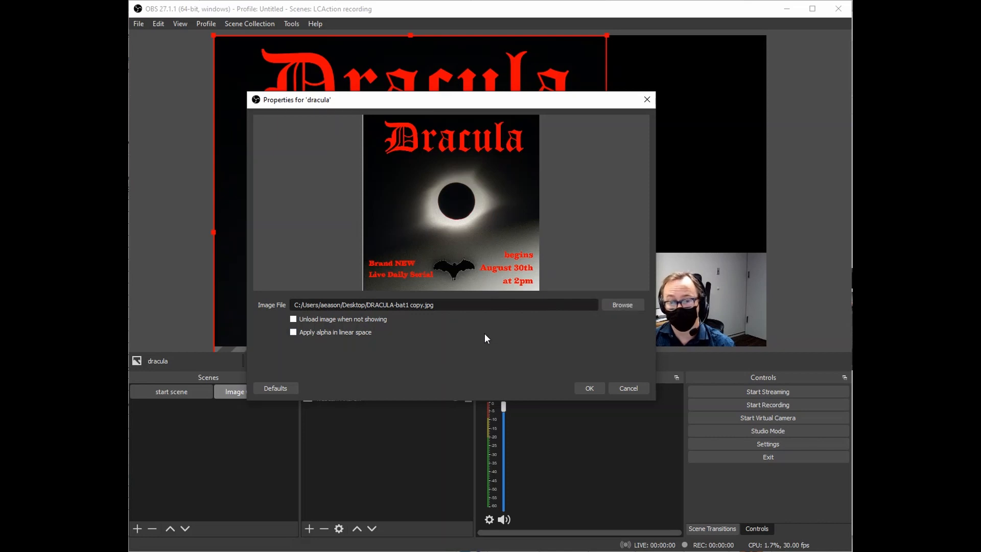
# Confirm the image settings and resize the Dracula poster to fill the canvas's left side at full height.
pyautogui.click(594, 394)
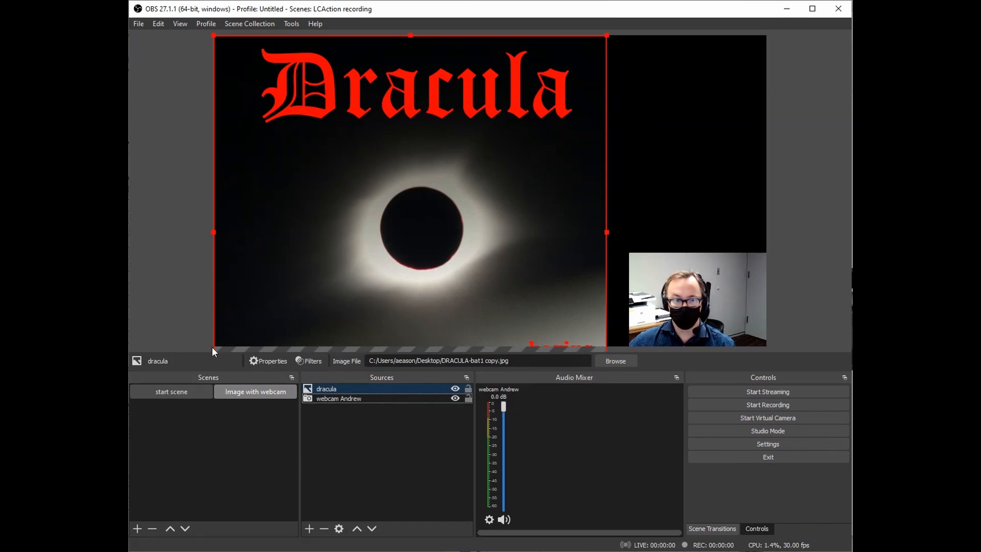
pyautogui.moveTo(361, 284)
pyautogui.mouseDown()
pyautogui.moveTo(296, 285)
pyautogui.moveTo(323, 292)
pyautogui.moveTo(298, 287)
pyautogui.moveTo(368, 282)
pyautogui.moveTo(359, 281)
pyautogui.mouseUp()
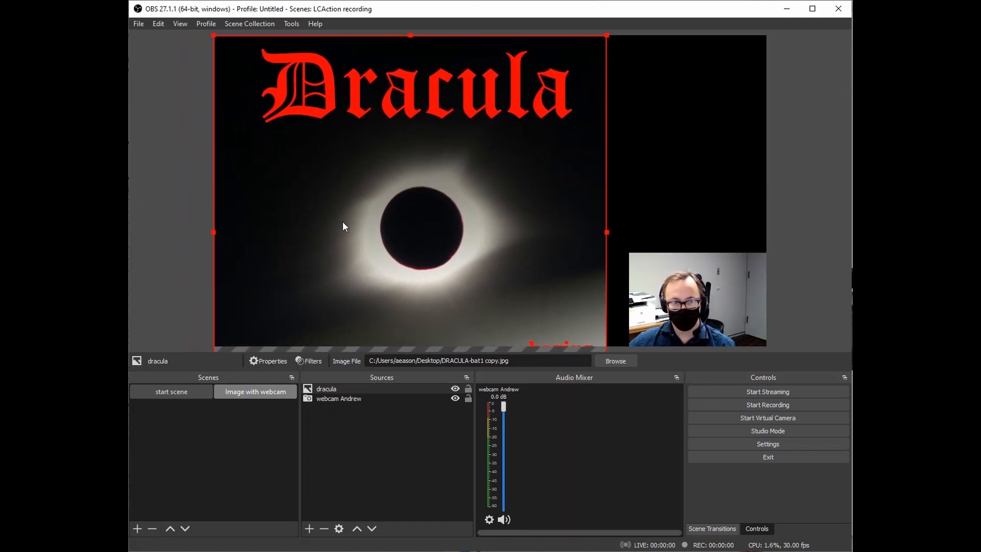
pyautogui.moveTo(512, 171); pyautogui.dragTo(498, 201)
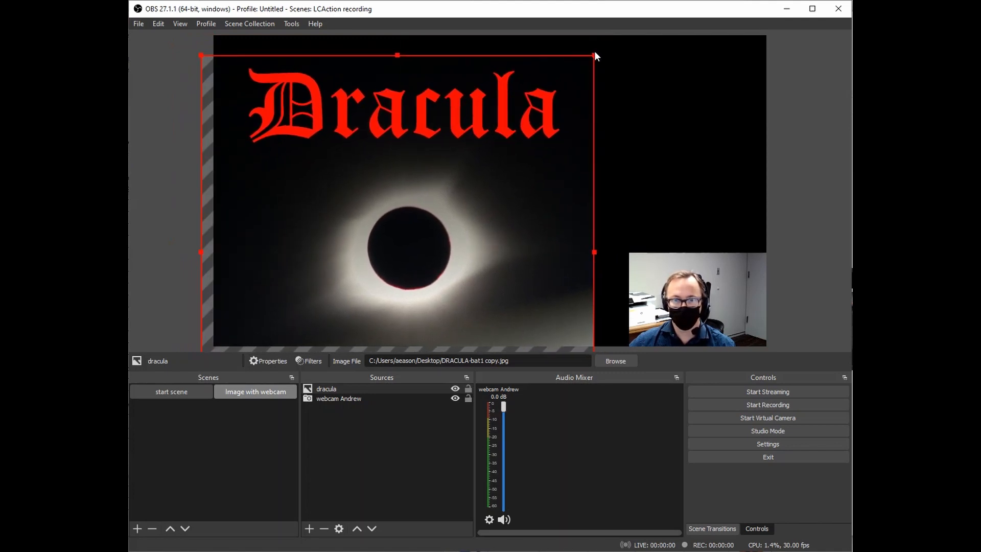
pyautogui.moveTo(593, 55); pyautogui.dragTo(476, 173)
pyautogui.moveTo(429, 226); pyautogui.dragTo(418, 115)
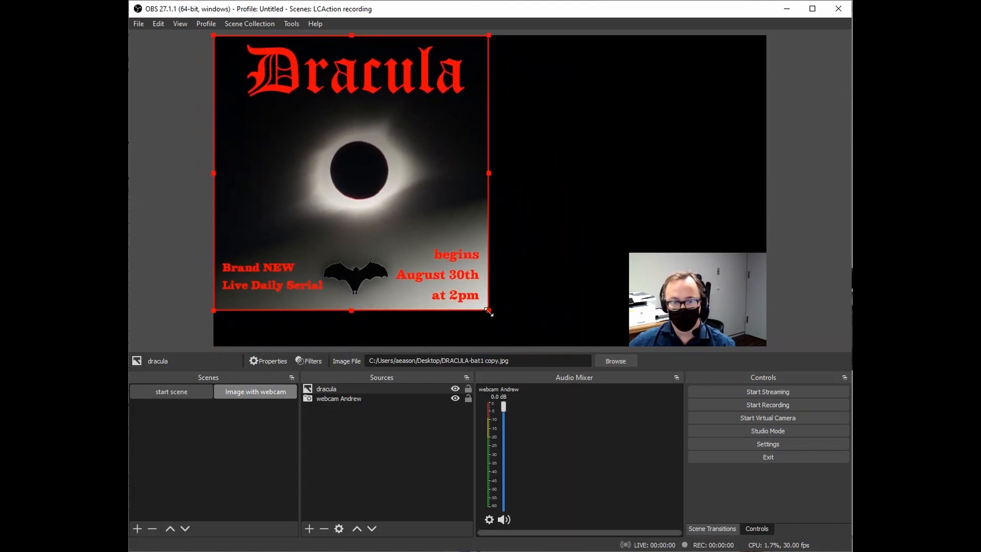
pyautogui.moveTo(491, 306); pyautogui.dragTo(526, 332)
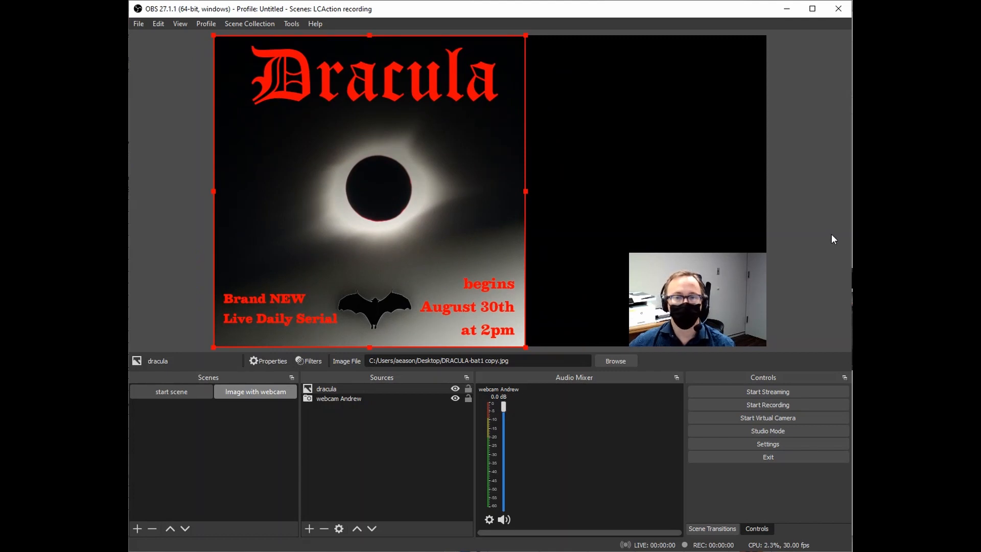
# Shift the webcam inset slightly up and to the left.
pyautogui.moveTo(663, 263); pyautogui.dragTo(619, 238)
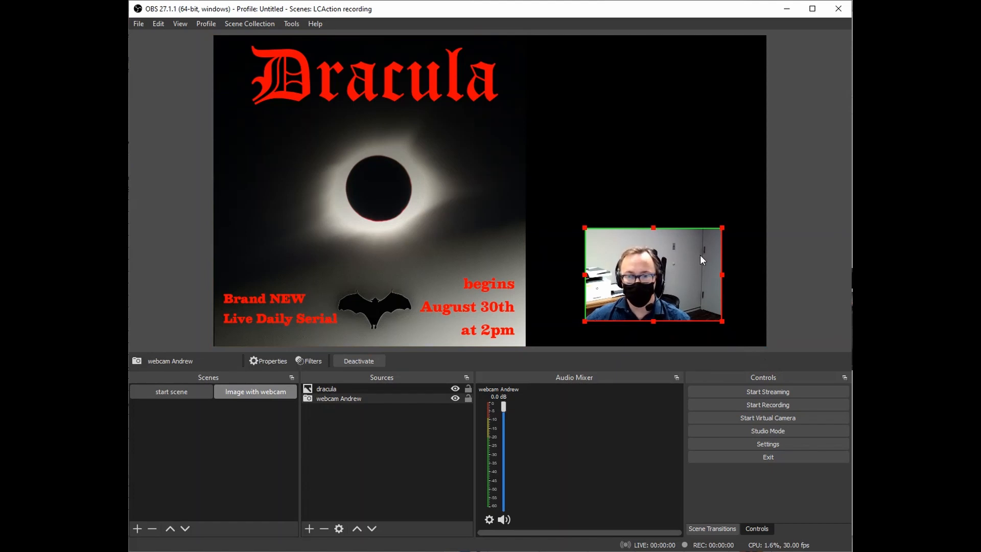
pyautogui.click(695, 212)
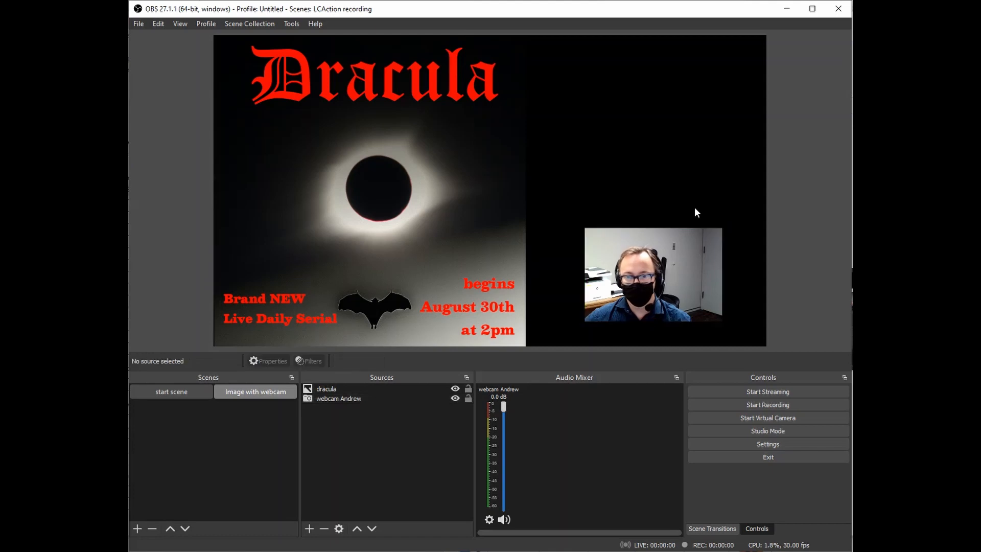
pyautogui.click(695, 271)
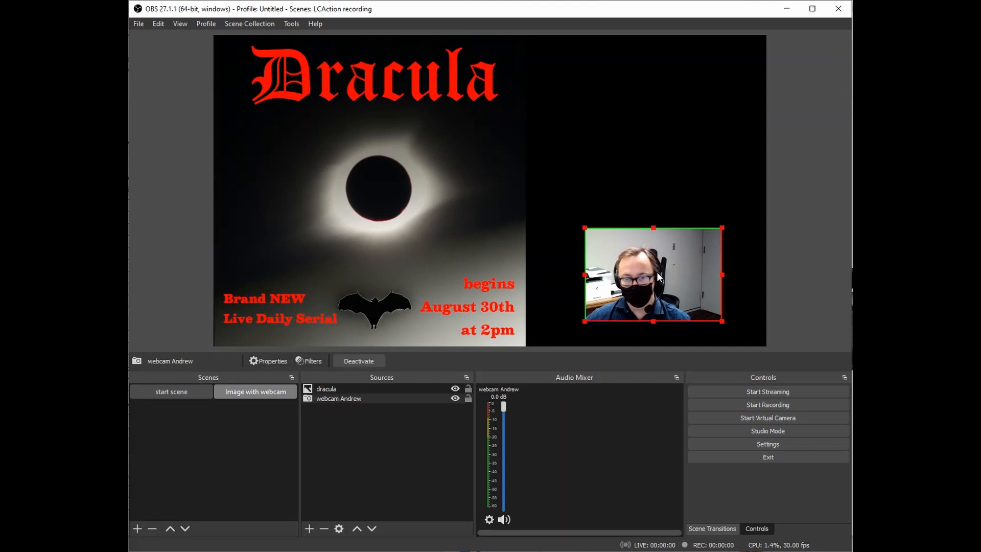
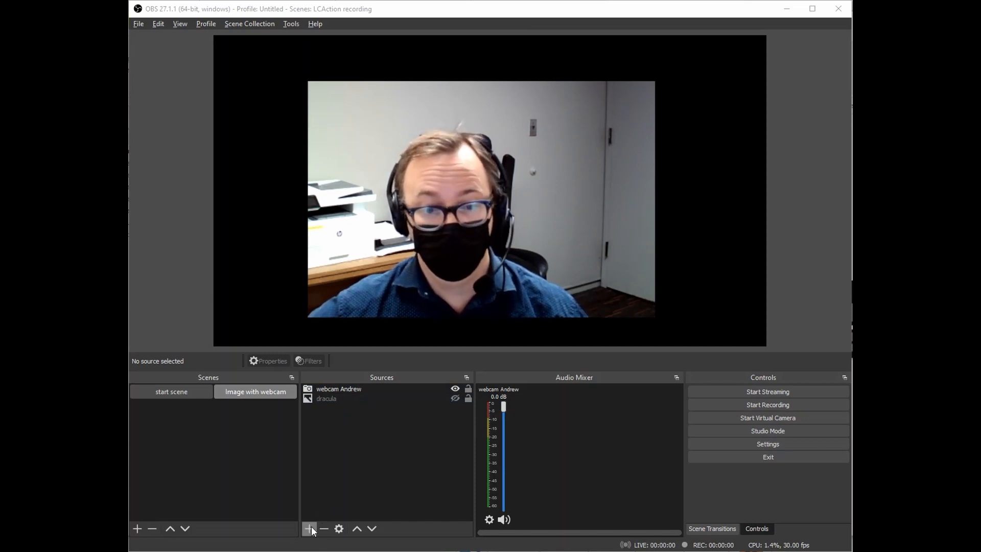
# Create a new Image source named 'transparent' from the Sources add menu.
pyautogui.click(308, 528)
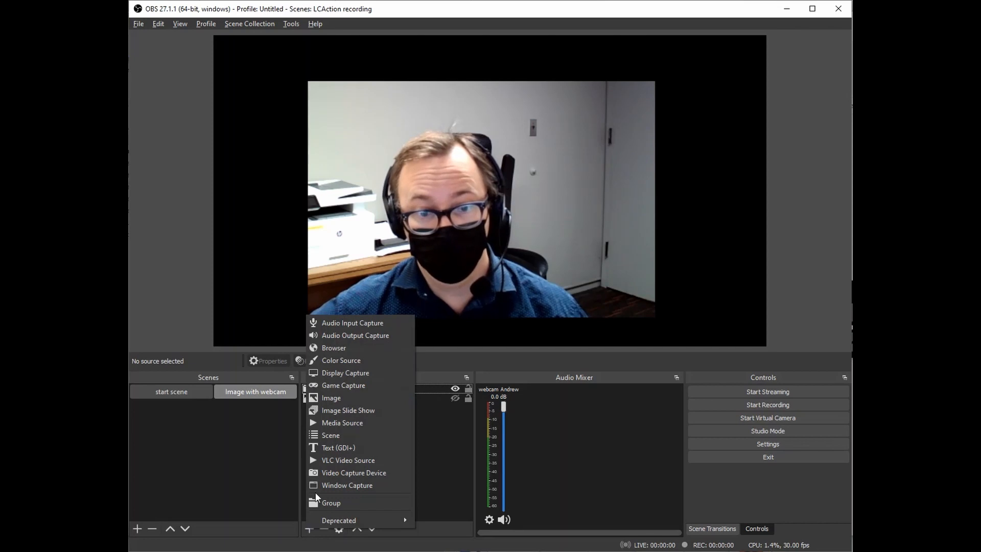
pyautogui.click(316, 397)
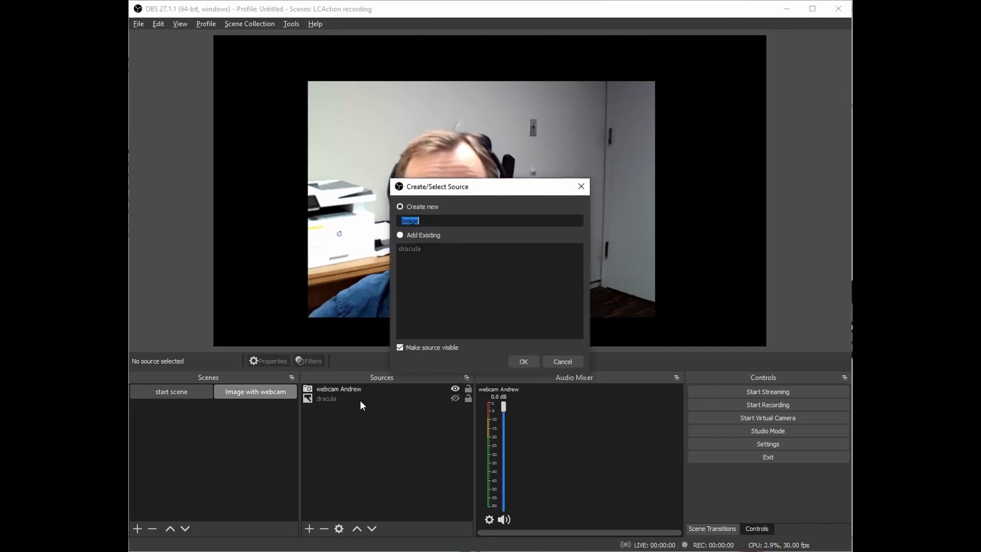
pyautogui.write('tra')
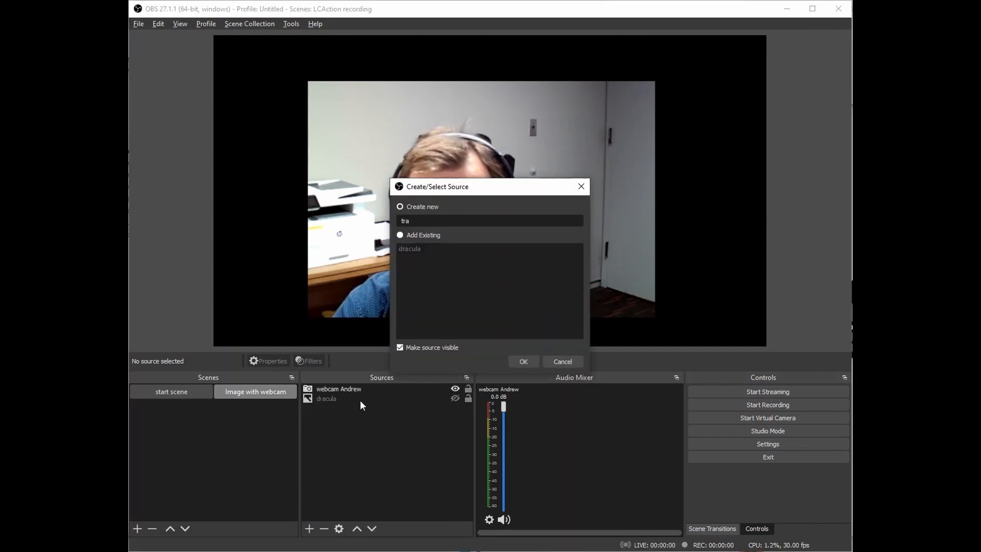
pyautogui.write('nsparen')
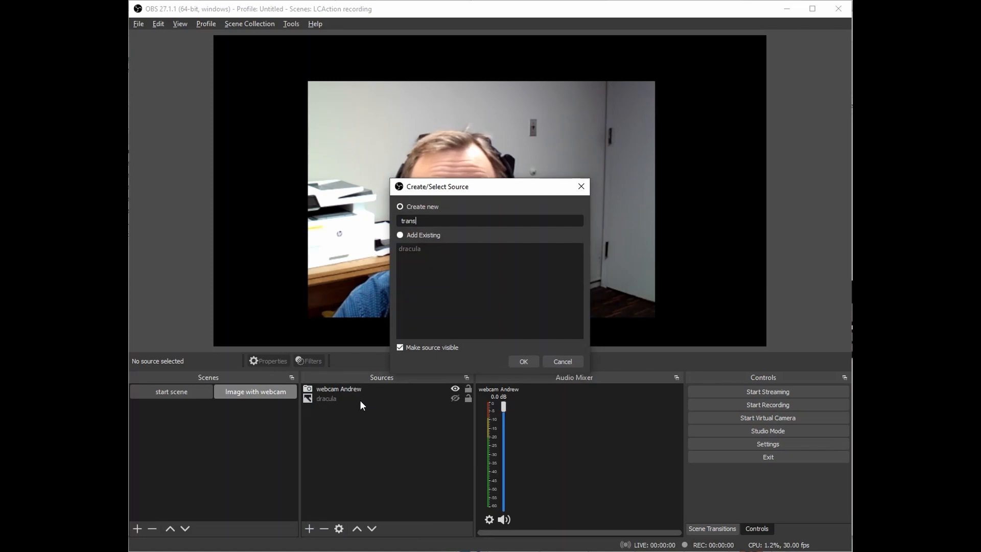
pyautogui.write('t')
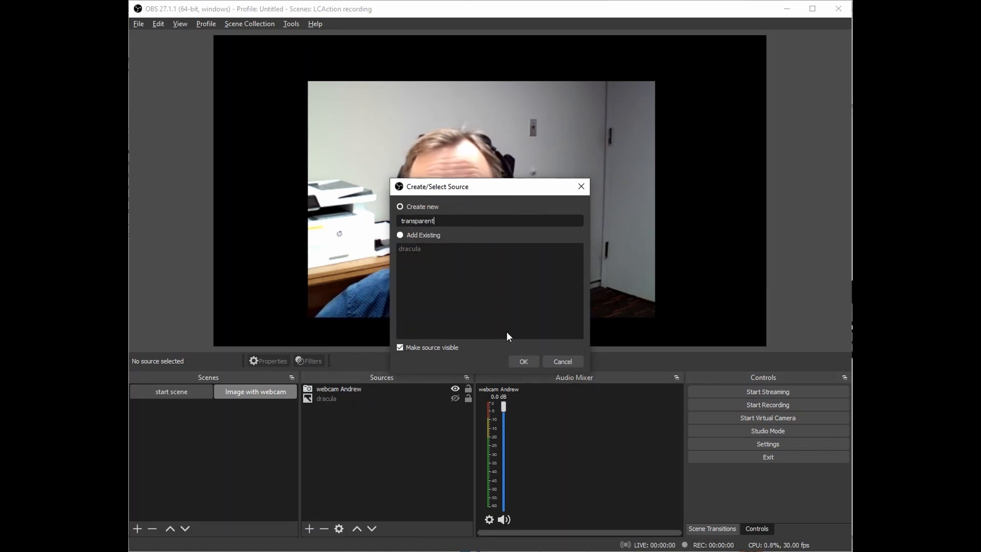
pyautogui.click(529, 360)
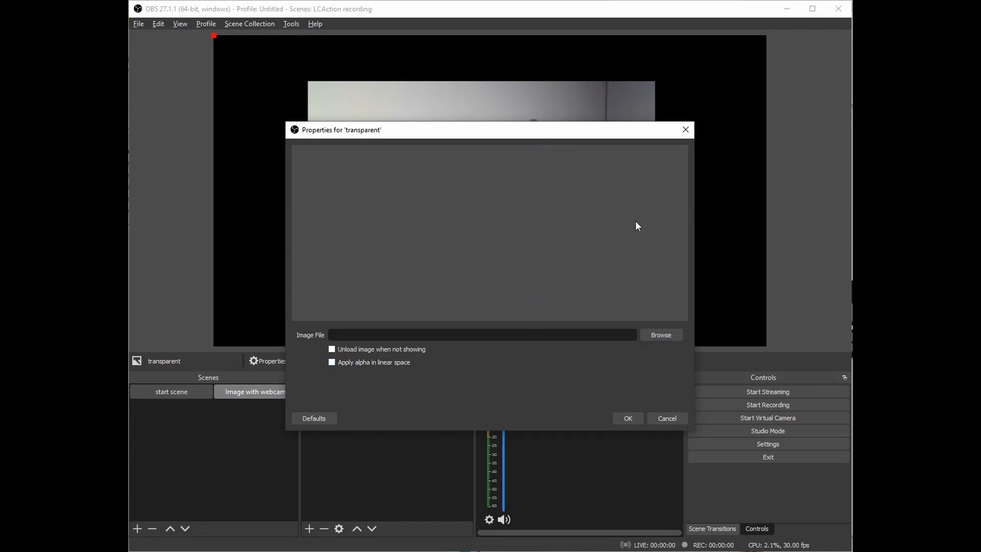
# Load hat.png from the Desktop as the transparent source's image file.
pyautogui.click(664, 336)
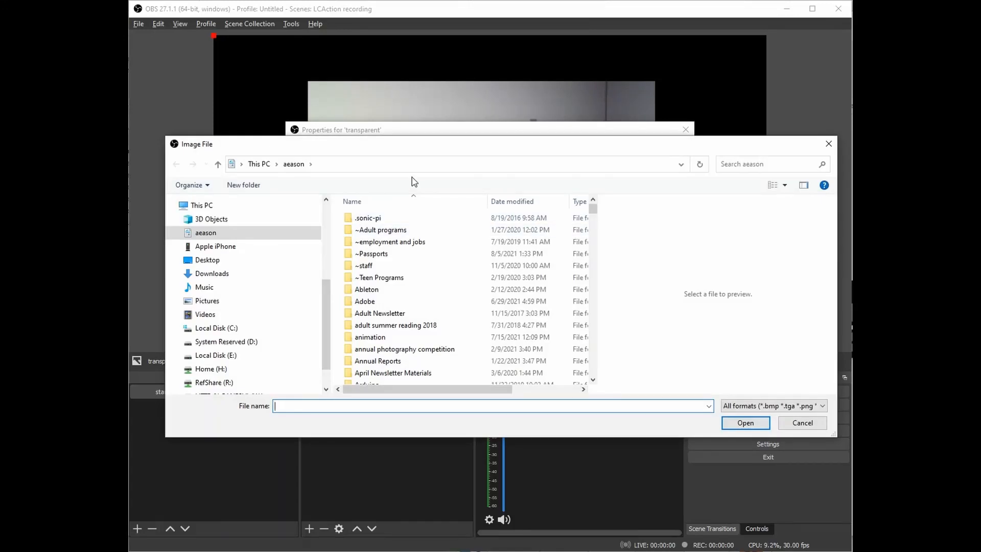
pyautogui.click(211, 261)
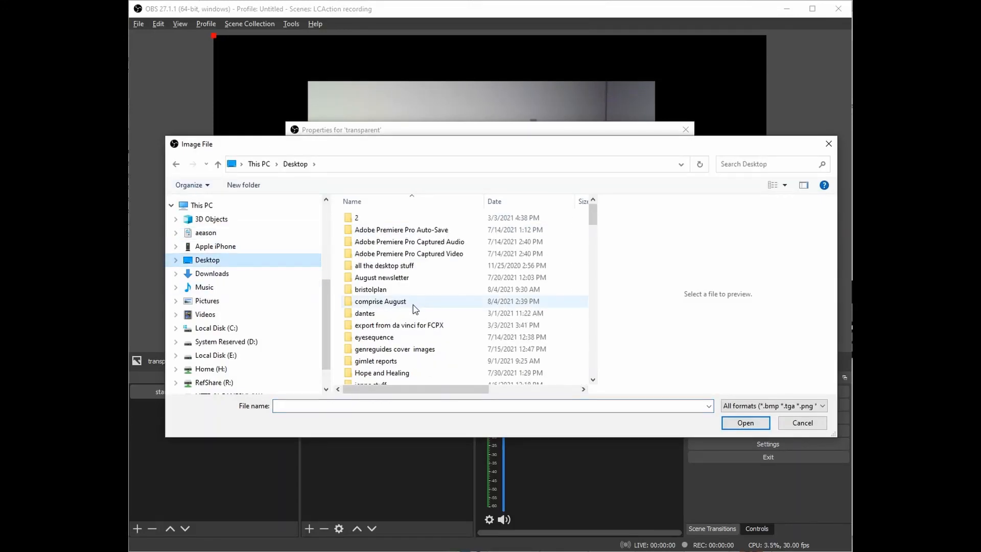
pyautogui.scroll(-13, 413, 305)
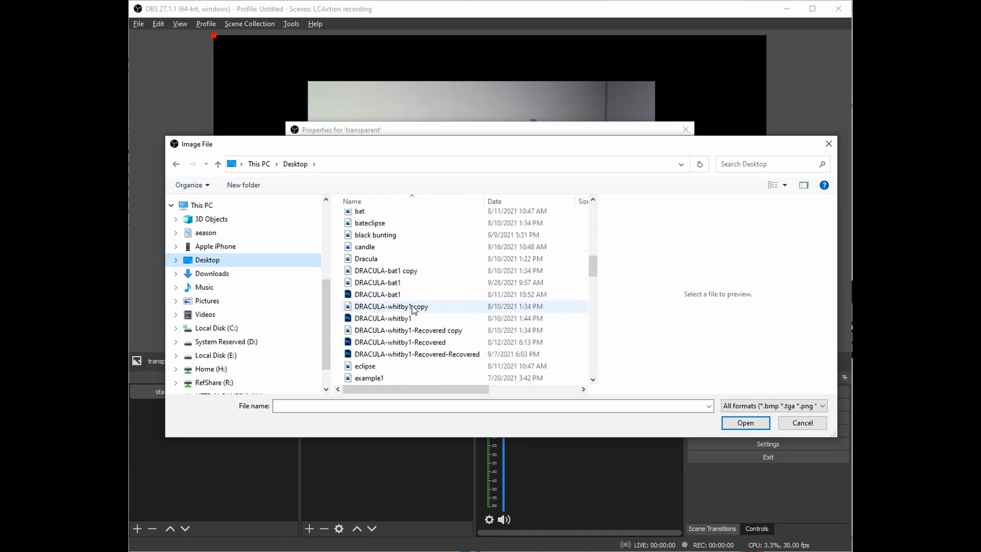
pyautogui.scroll(-5, 412, 304)
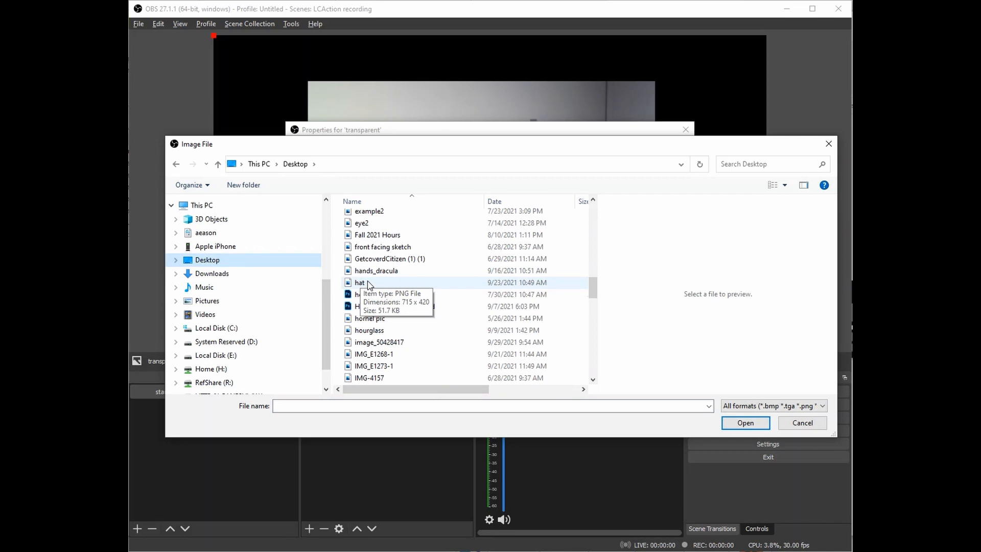
pyautogui.click(360, 282)
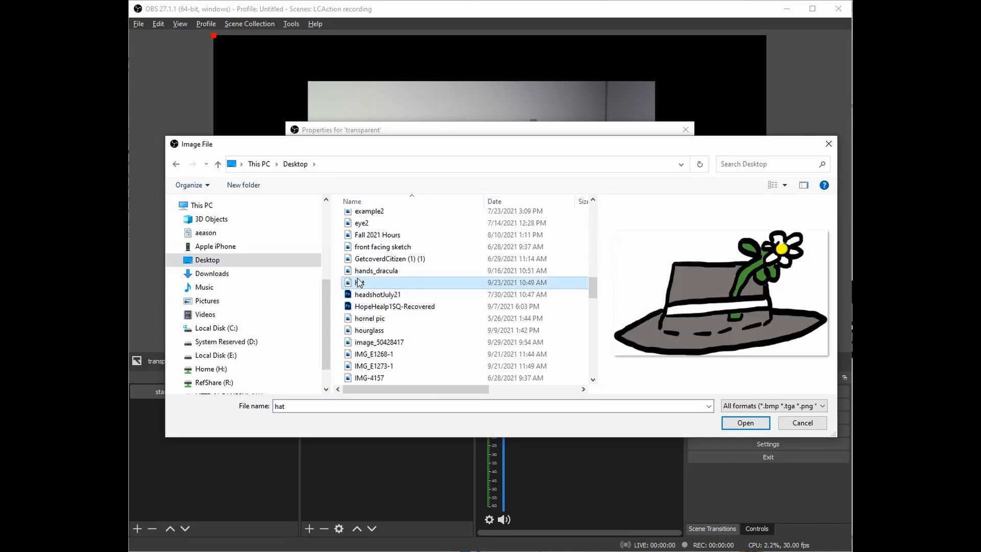
pyautogui.click(746, 423)
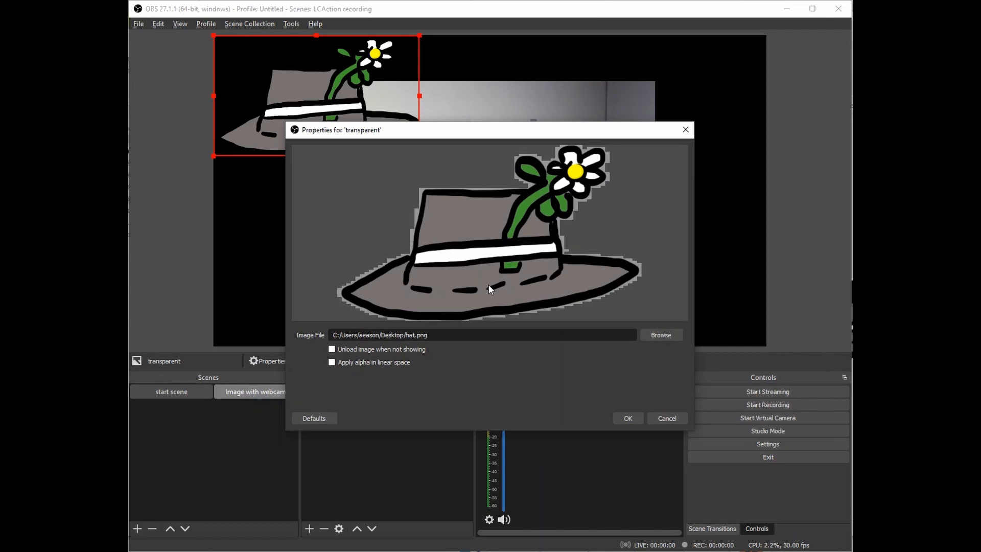
# Confirm the hat image, drag it onto the person's head, and toggle its visibility off and on.
pyautogui.click(629, 418)
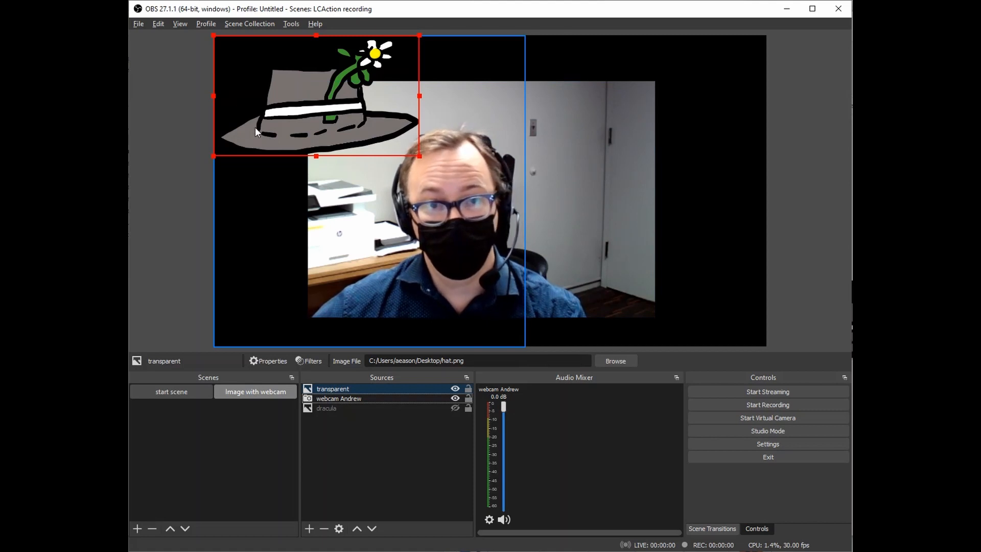
pyautogui.moveTo(300, 121); pyautogui.dragTo(447, 150)
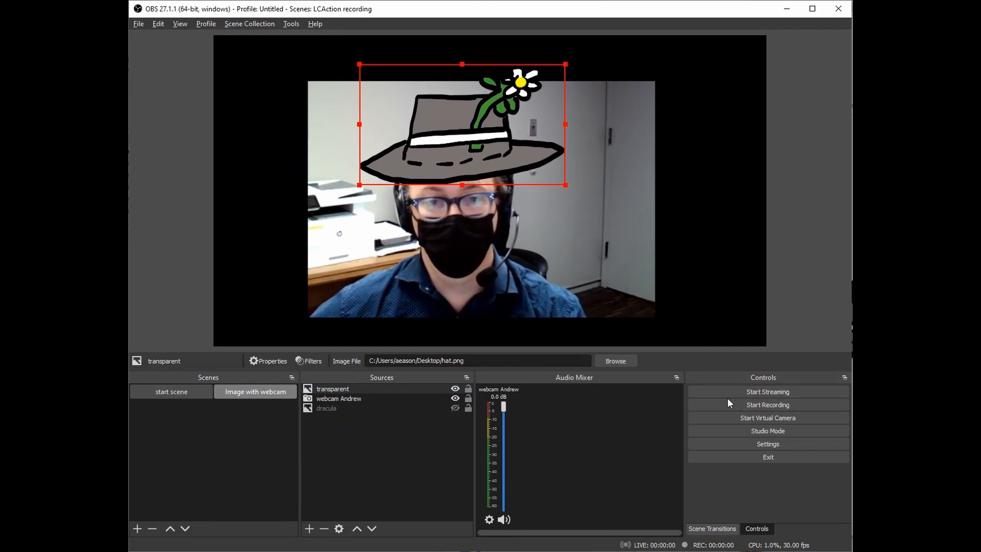
pyautogui.click(454, 388)
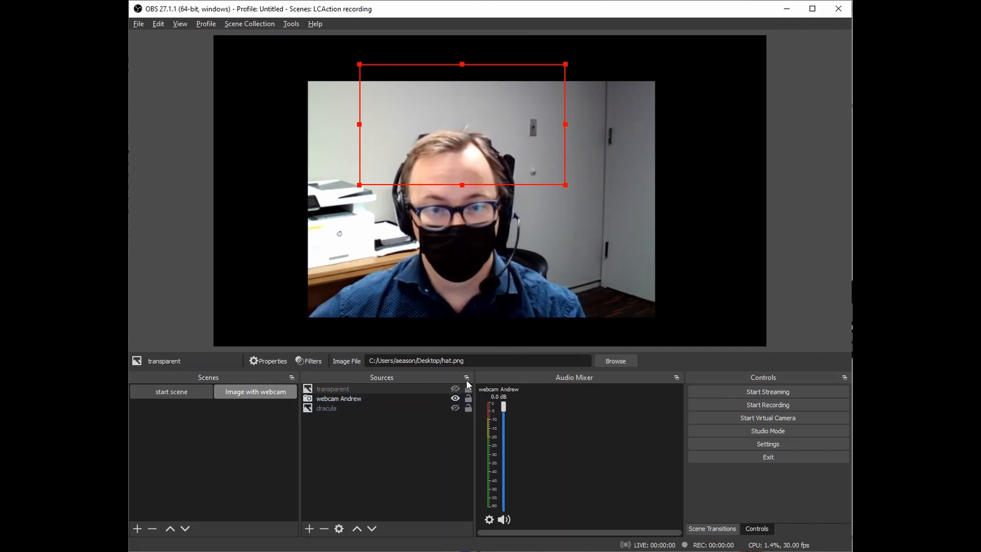
pyautogui.click(455, 388)
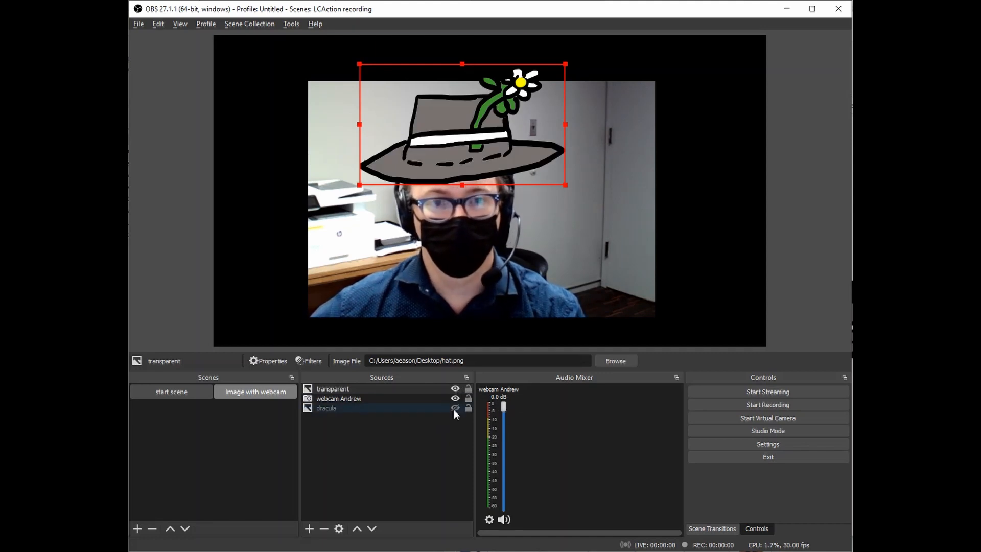
# Switch to start scene, back to Image with webcam, then to start scene again.
pyautogui.click(169, 392)
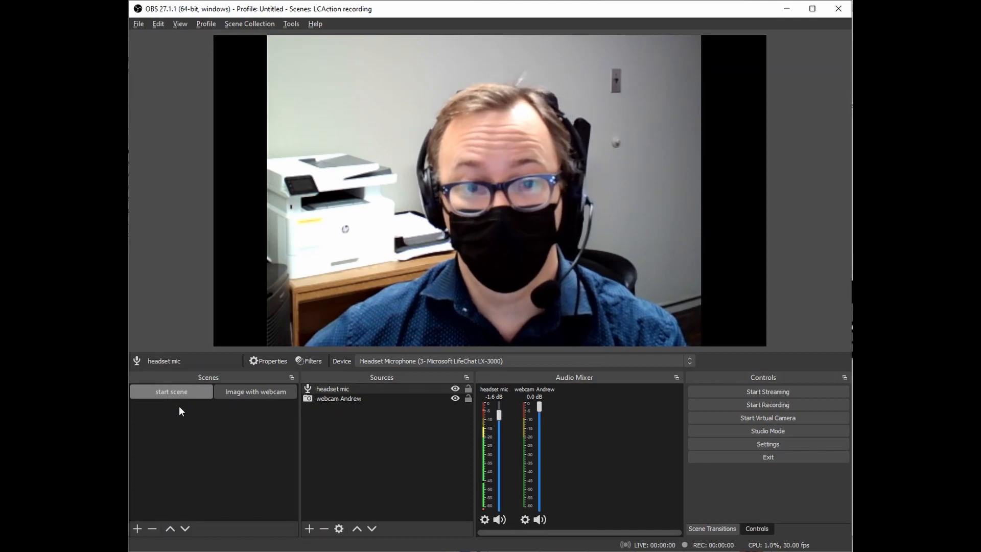
pyautogui.click(261, 393)
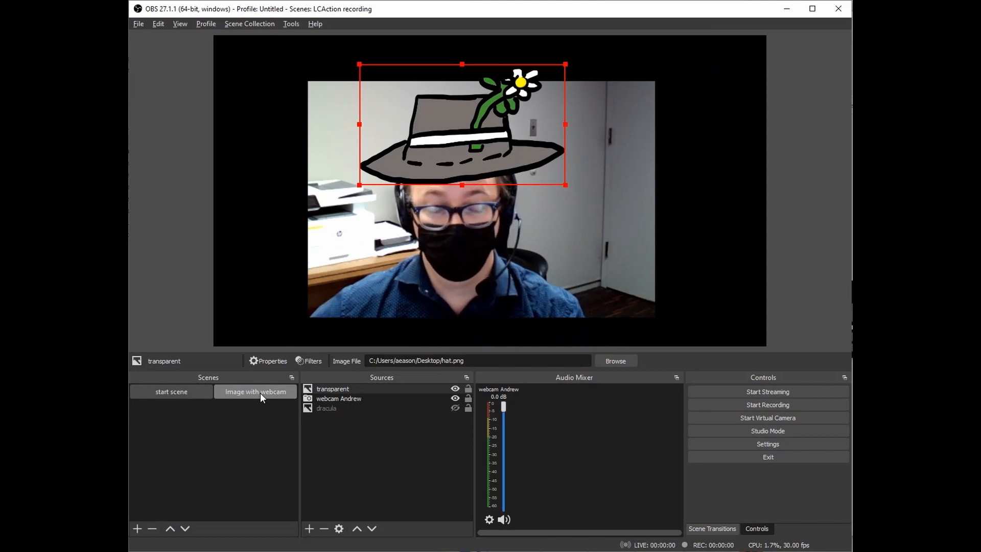
pyautogui.click(160, 393)
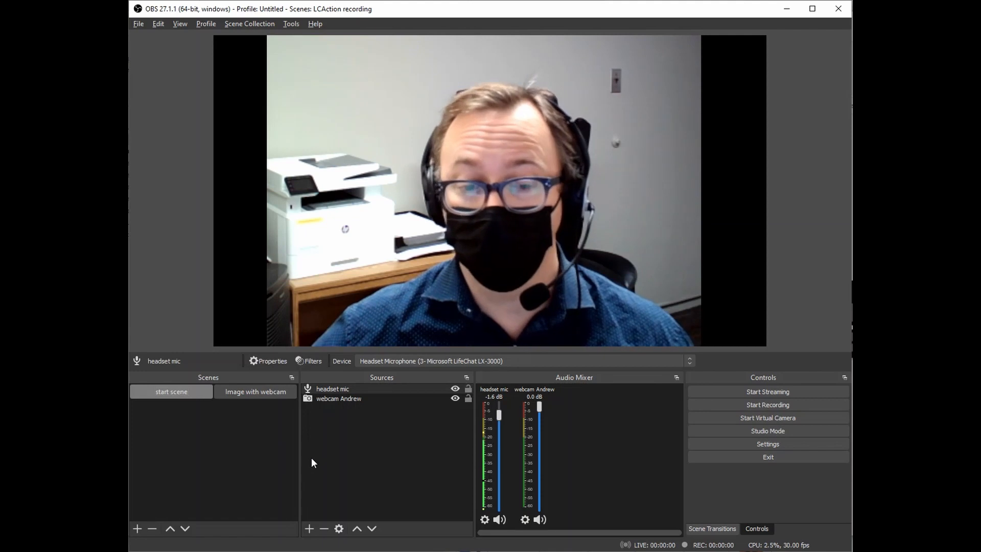
# Open the Add Source menu from the Sources panel's + button.
pyautogui.click(309, 528)
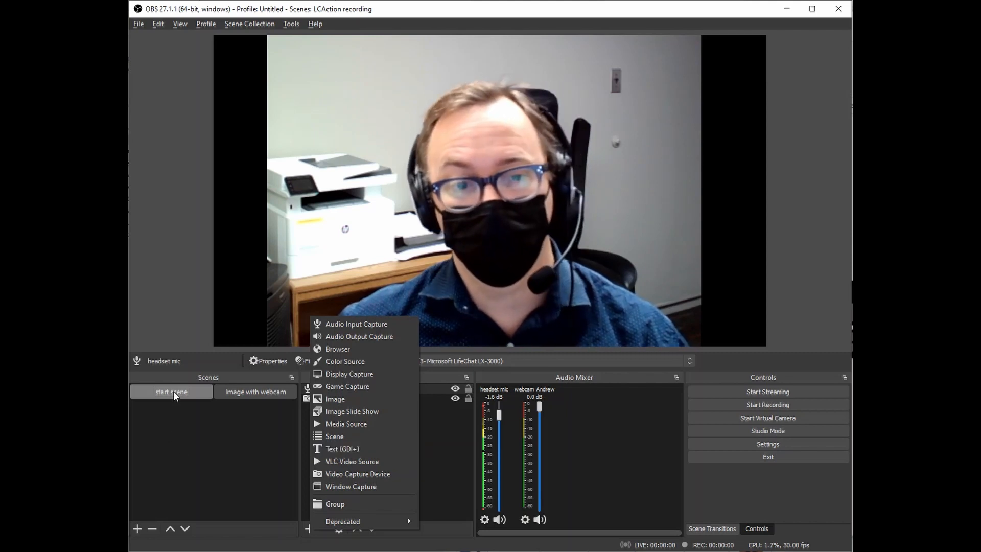
# Add a text source named 'andrew text' to the start scene.
pyautogui.click(318, 449)
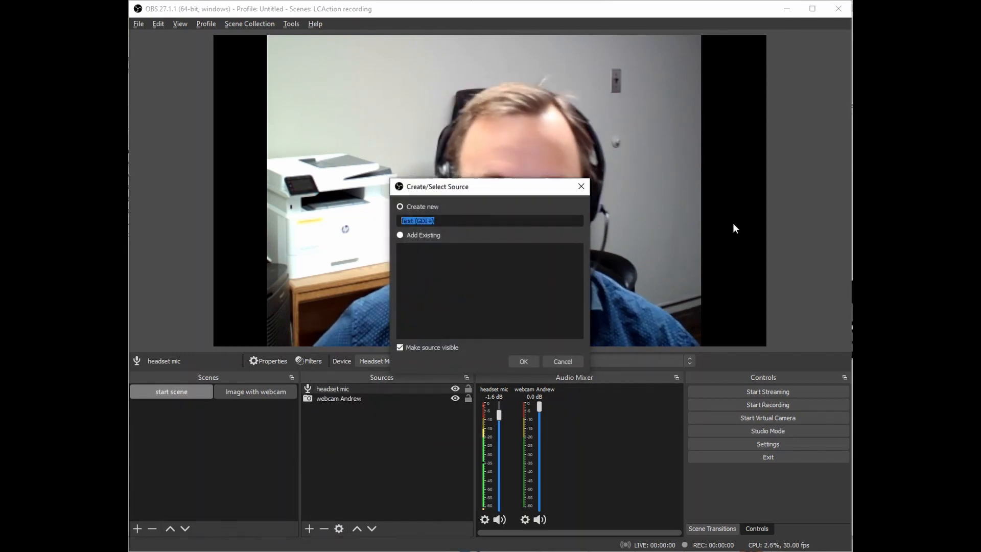
pyautogui.write('andrew')
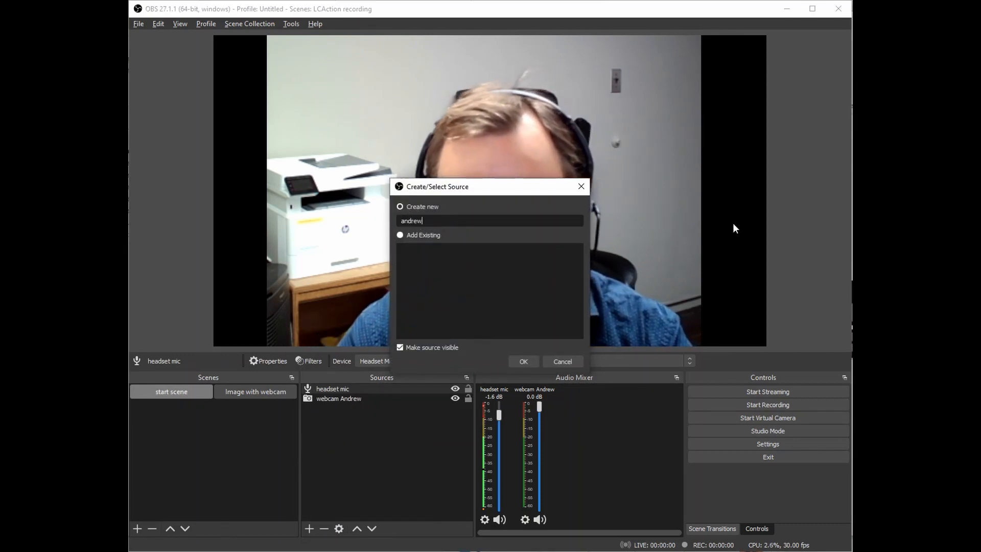
pyautogui.write(' text')
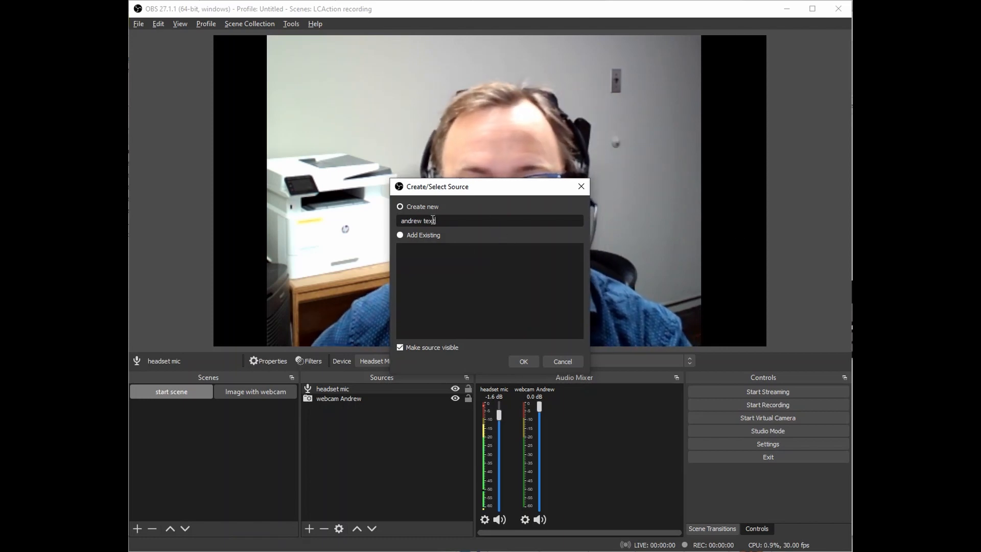
pyautogui.click(521, 360)
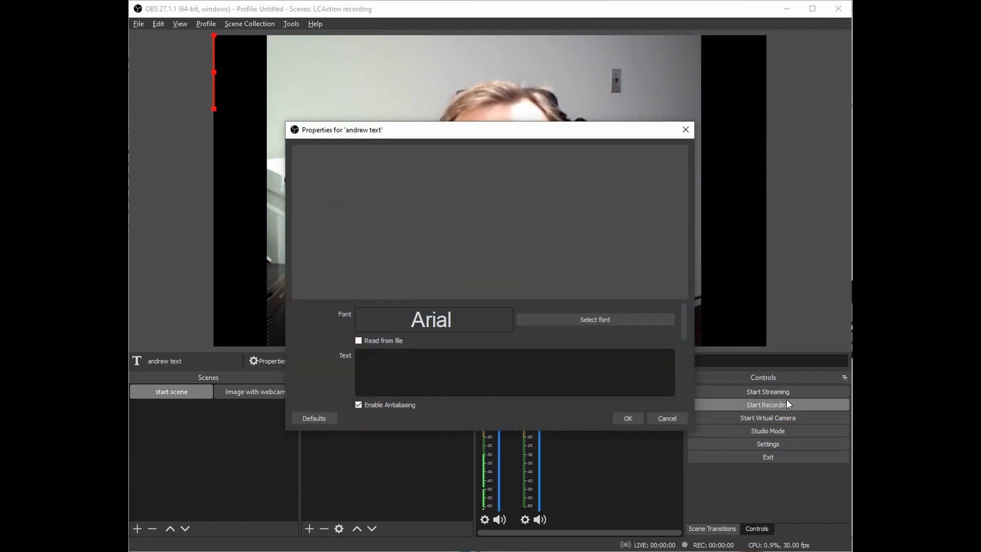
pyautogui.moveTo(418, 135); pyautogui.dragTo(403, 148)
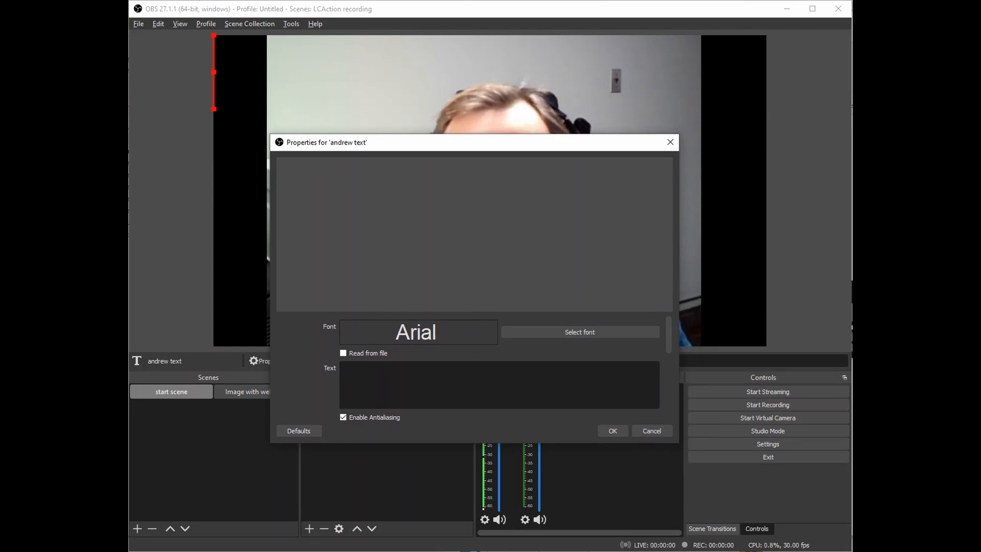
# Set the text to 'Hello world!' and choose the Bauhaus 93 font.
pyautogui.write('Hello ')
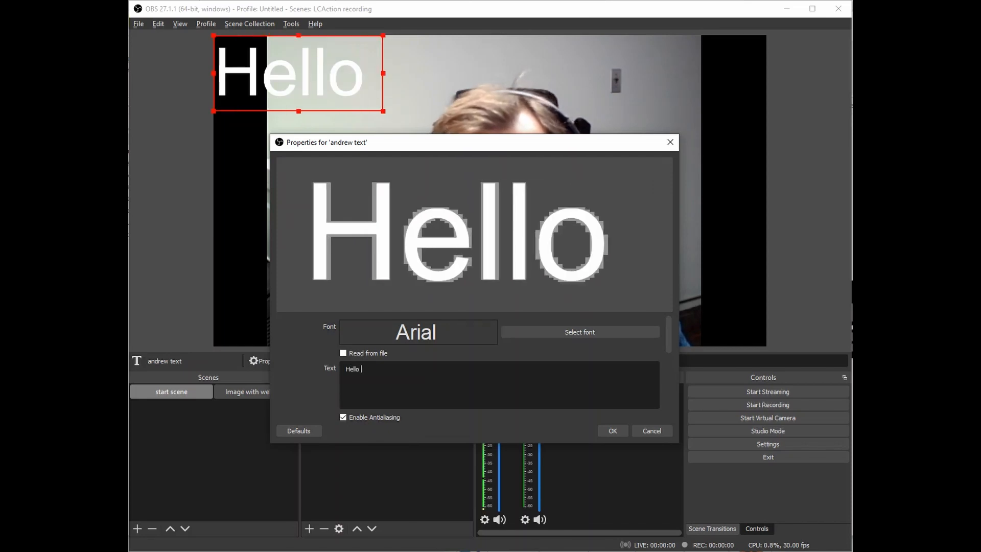
pyautogui.write('world!')
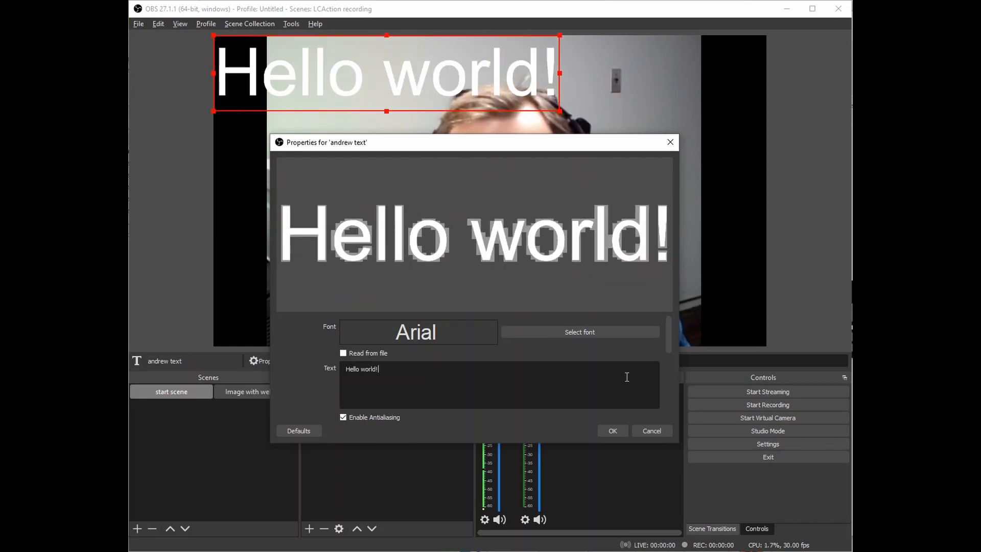
pyautogui.click(572, 333)
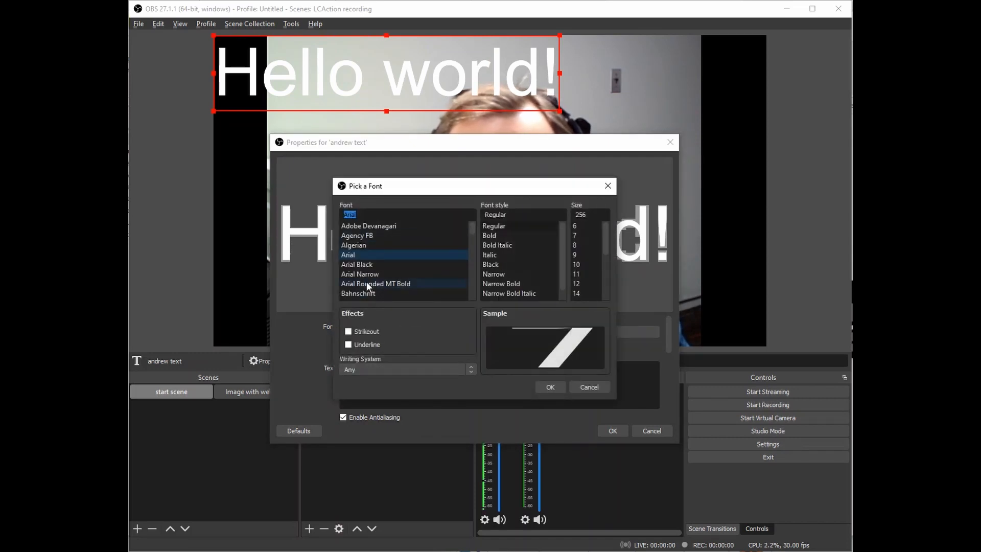
pyautogui.scroll(-3, 388, 261)
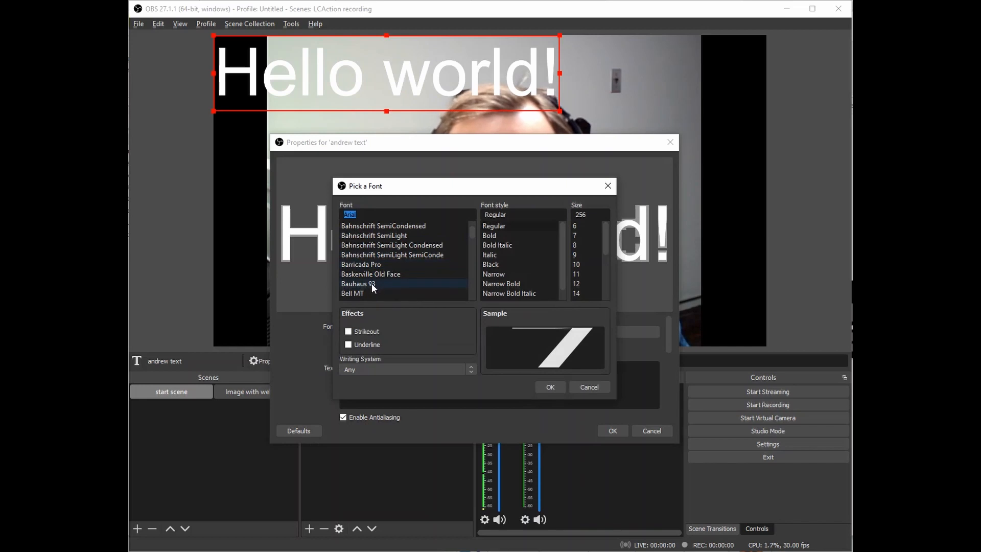
pyautogui.click(371, 283)
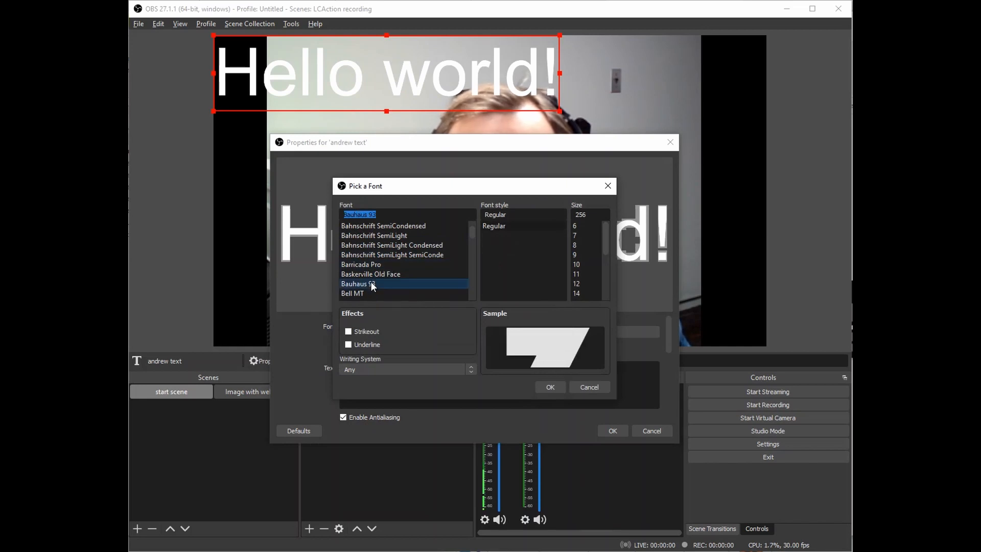
pyautogui.click(542, 387)
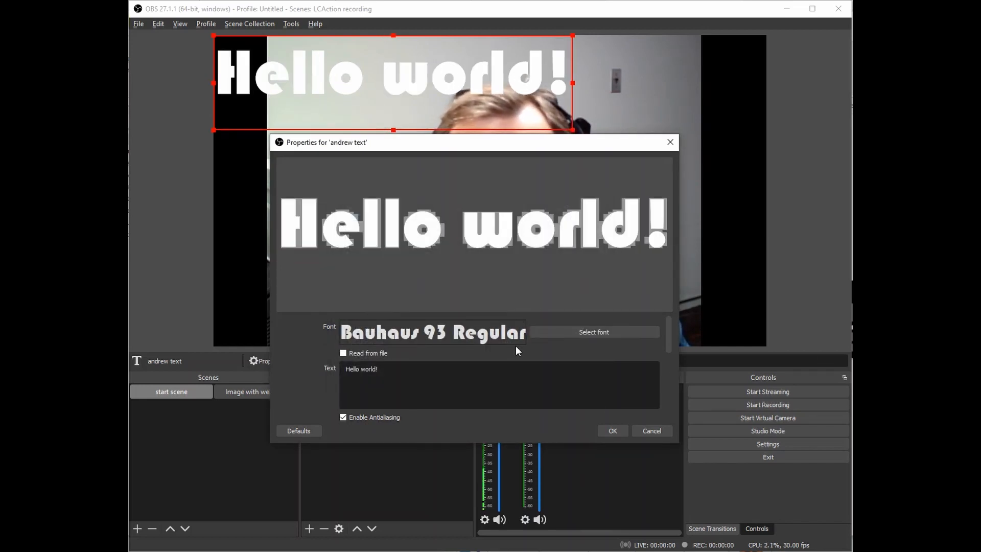
# Apply the font, shift the Hello world! text right and down, and colour it orange-red.
pyautogui.click(612, 430)
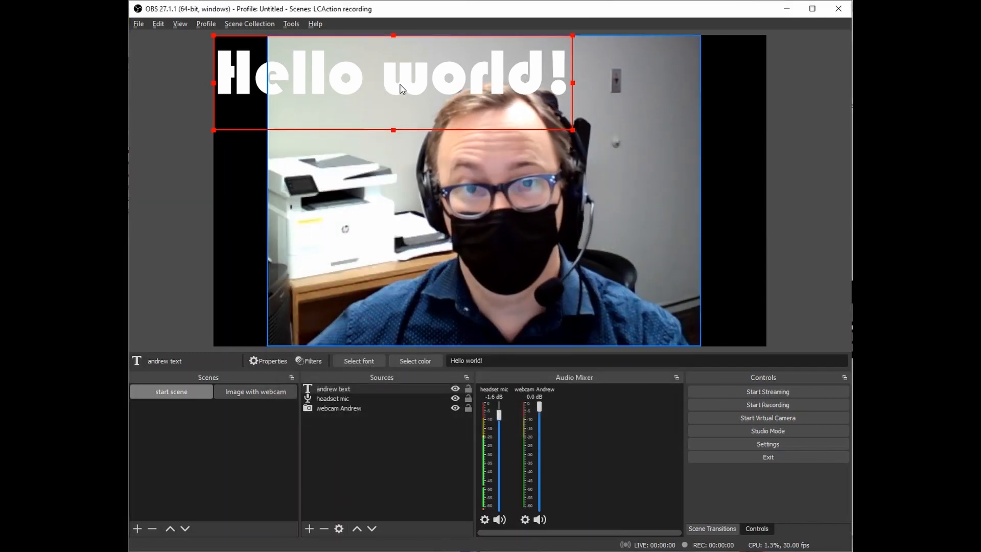
pyautogui.moveTo(401, 88); pyautogui.dragTo(482, 99)
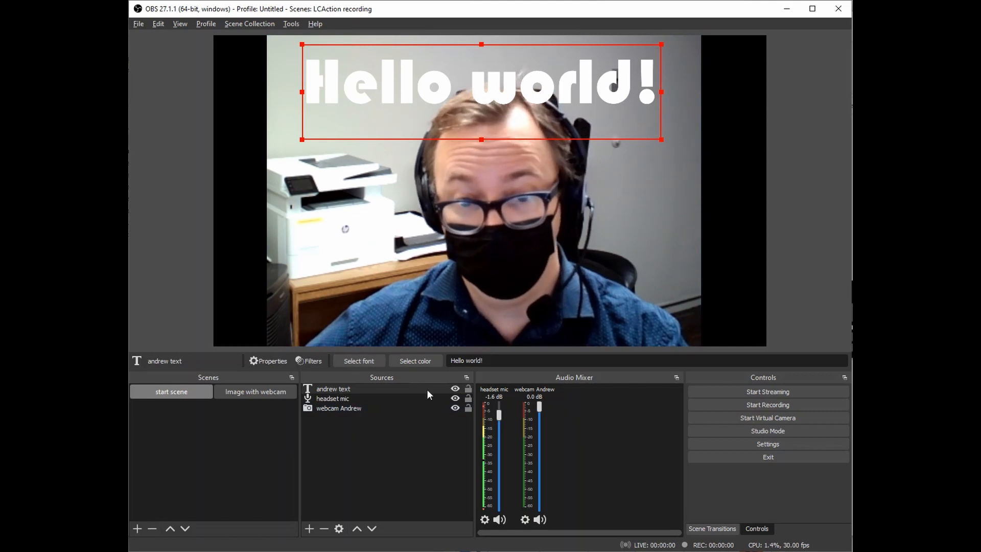
pyautogui.click(413, 389)
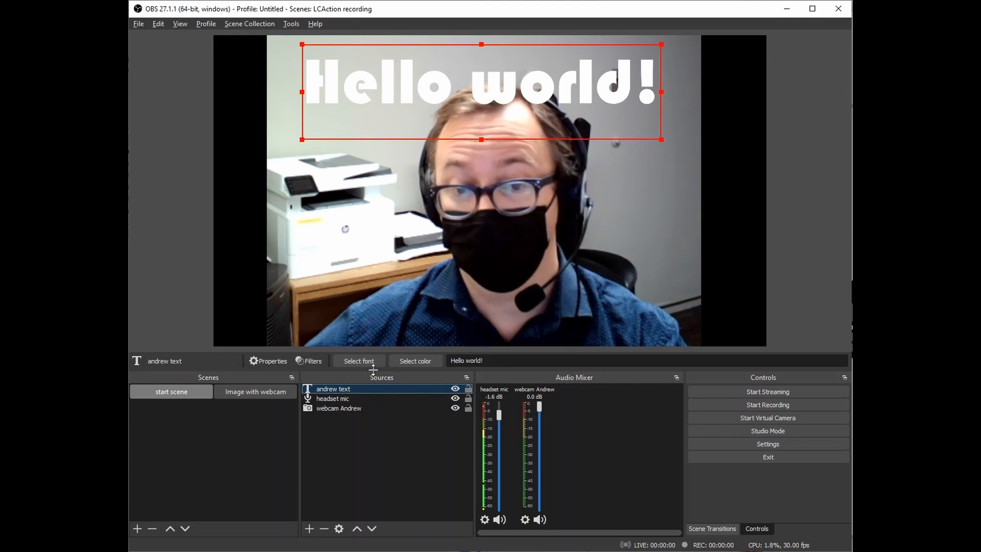
pyautogui.rightClick(430, 103)
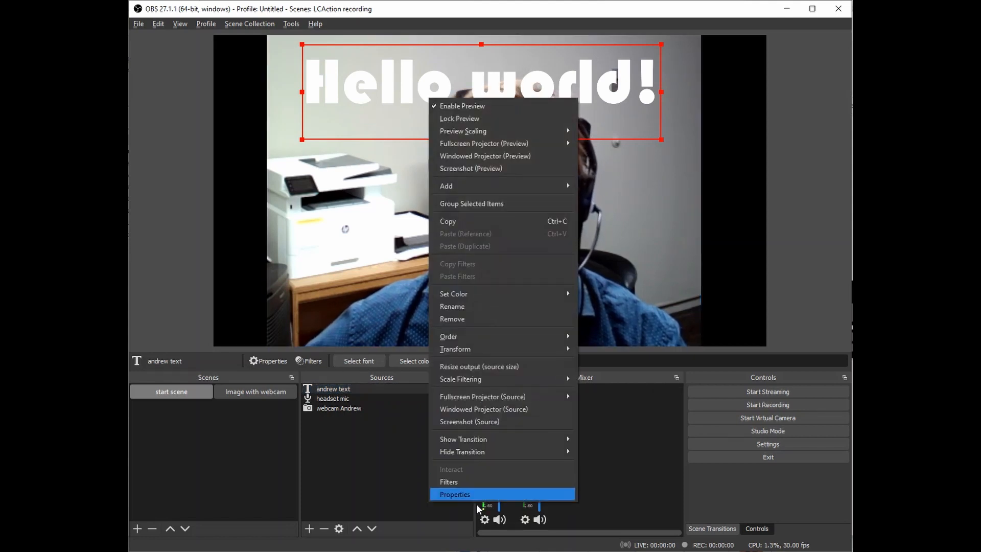
pyautogui.click(345, 412)
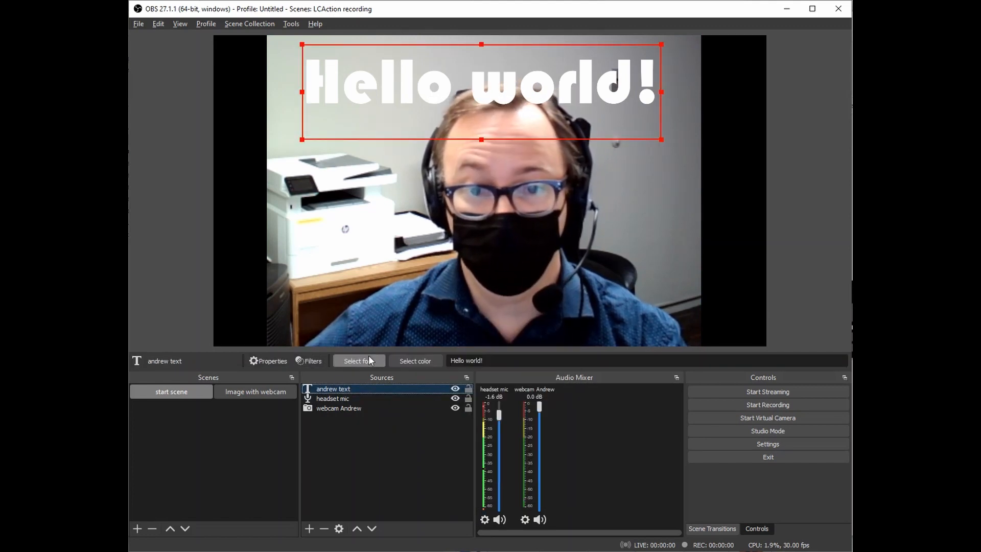
pyautogui.click(404, 361)
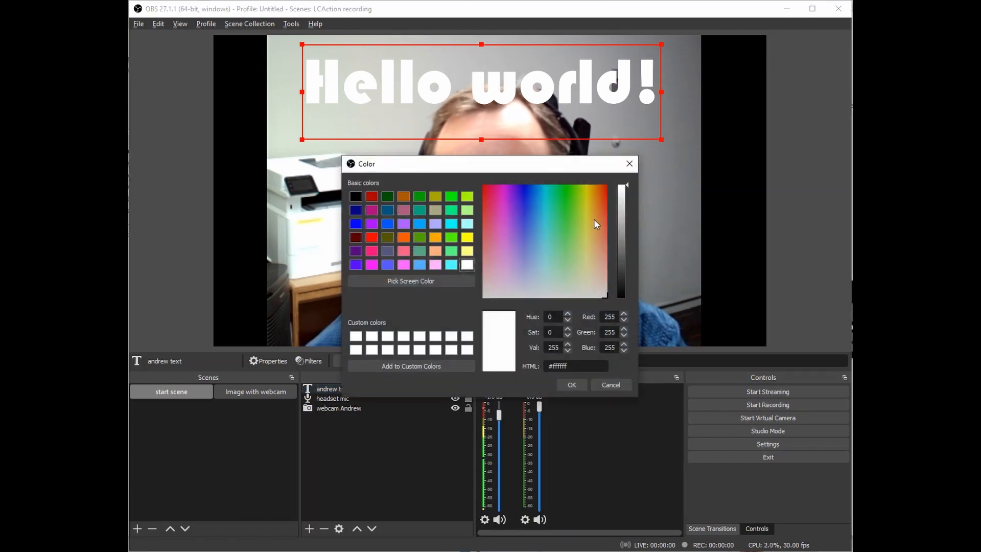
pyautogui.click(605, 211)
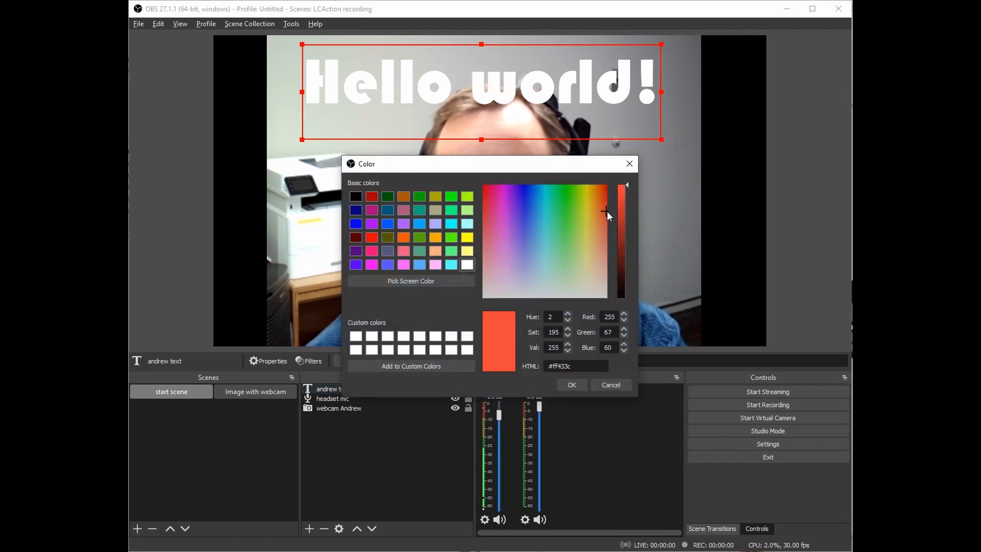
pyautogui.click(568, 384)
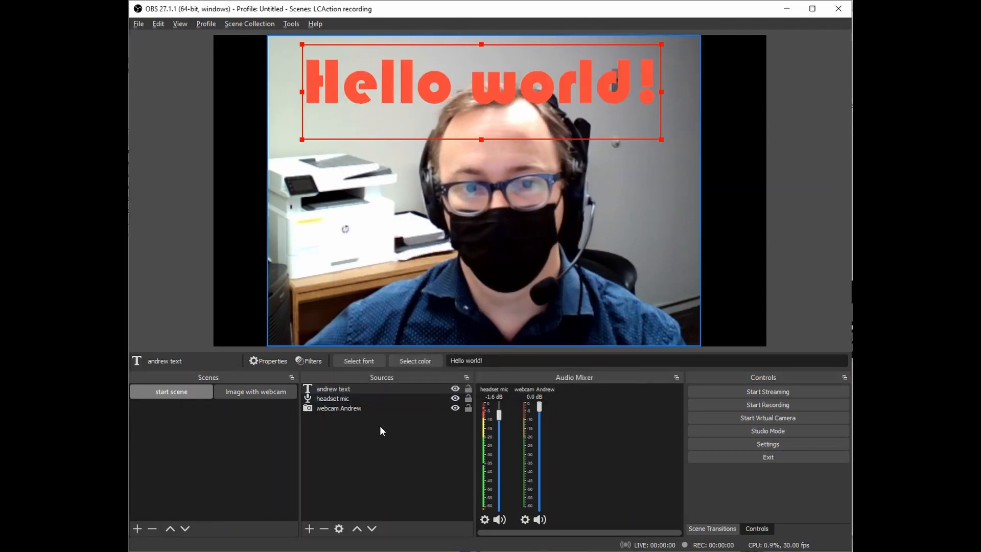
# Recolour the text slate blue (#55557f), drag it to the canvas bottom, and nudge the webcam.
pyautogui.click(389, 437)
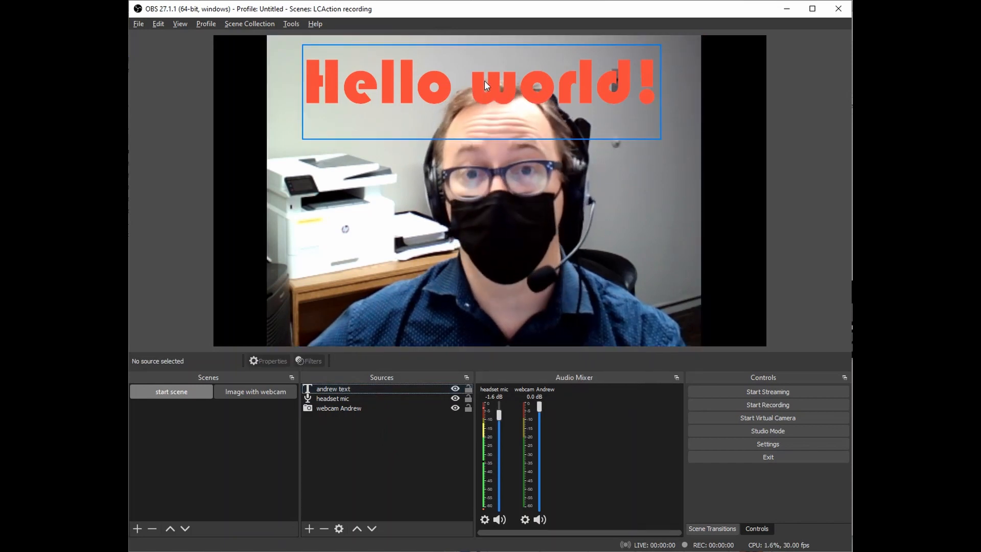
pyautogui.click(374, 389)
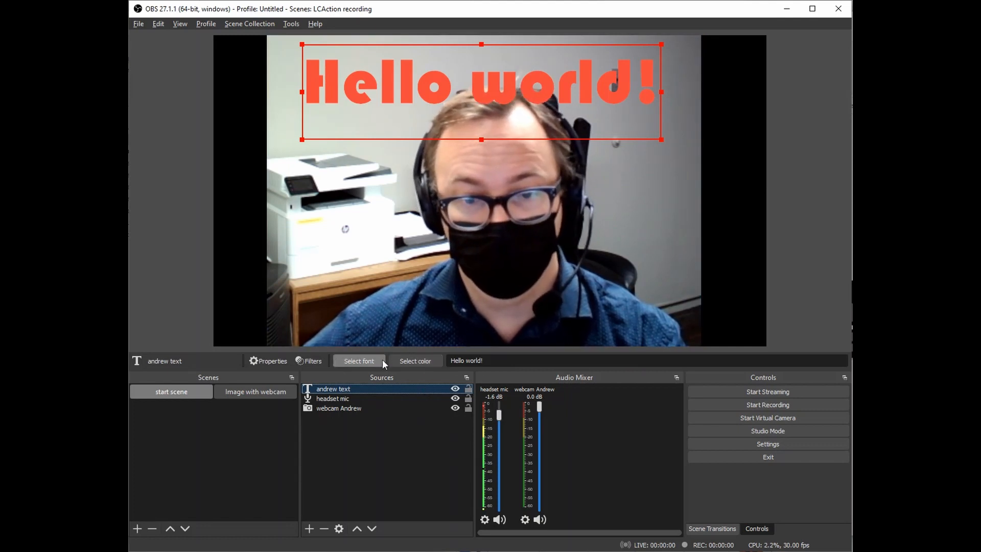
pyautogui.click(415, 361)
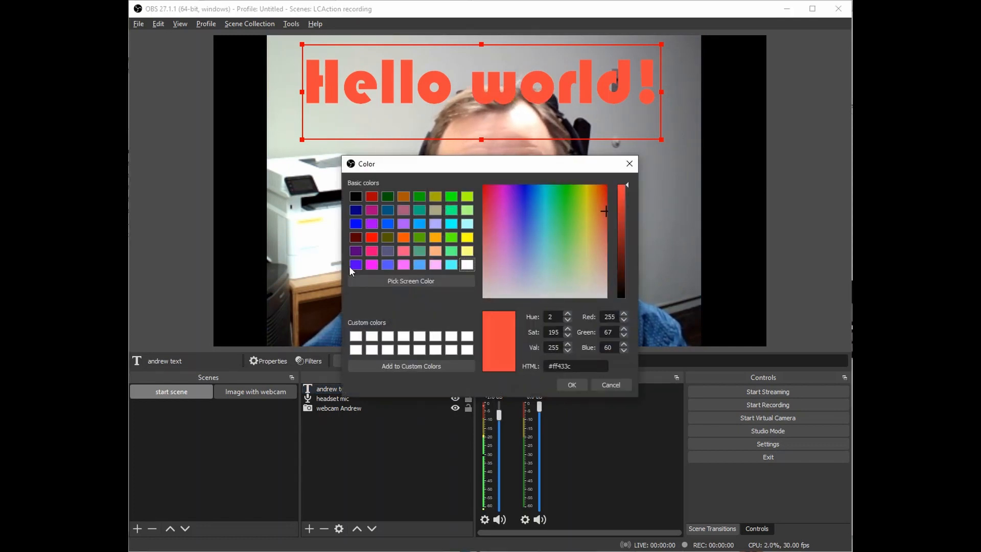
pyautogui.click(387, 251)
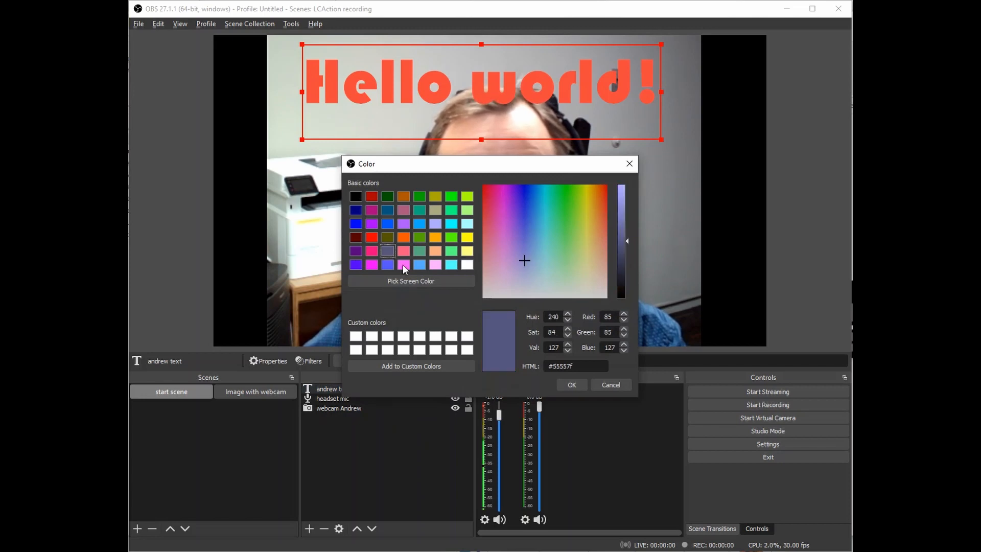
pyautogui.click(571, 385)
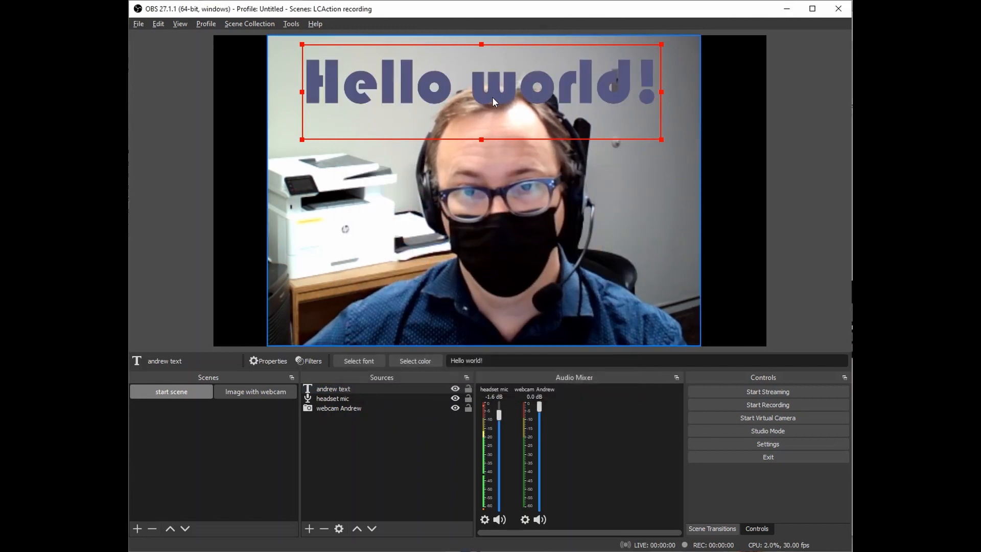
pyautogui.moveTo(492, 97); pyautogui.dragTo(499, 327)
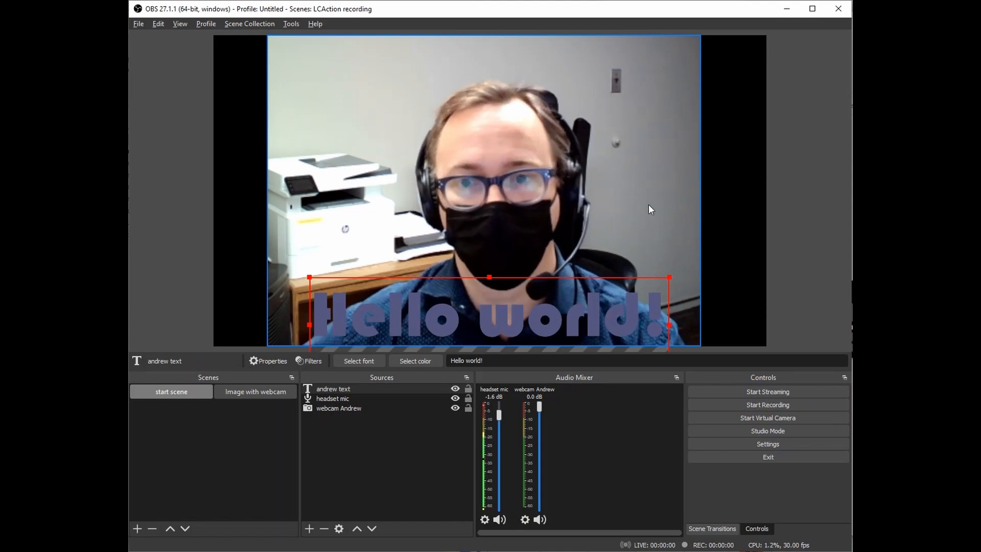
pyautogui.moveTo(570, 217)
pyautogui.mouseDown()
pyautogui.moveTo(565, 164)
pyautogui.moveTo(580, 198)
pyautogui.moveTo(587, 128)
pyautogui.moveTo(571, 228)
pyautogui.moveTo(587, 221)
pyautogui.mouseUp()
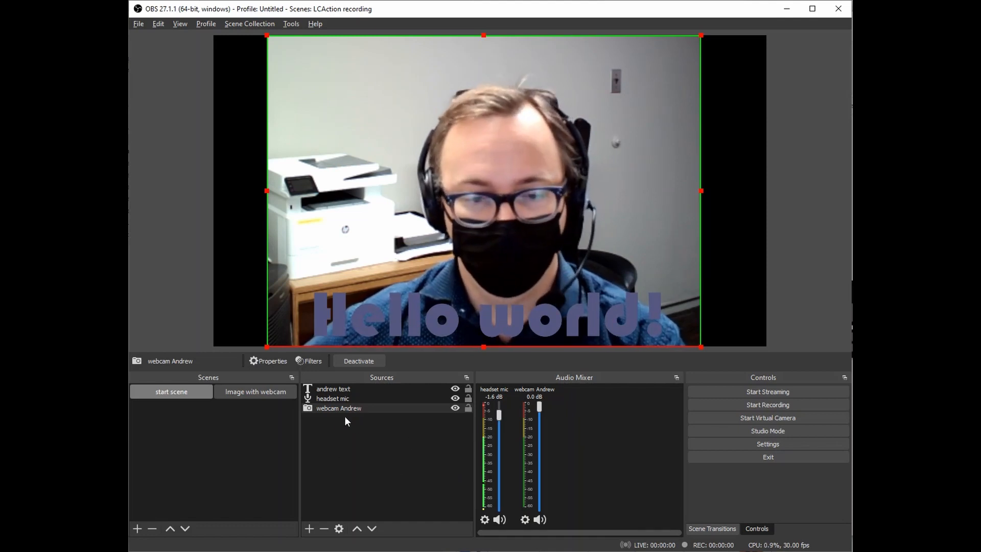
# Create a Color Source with height 100 and cyan (#00ffff) colour.
pyautogui.click(310, 528)
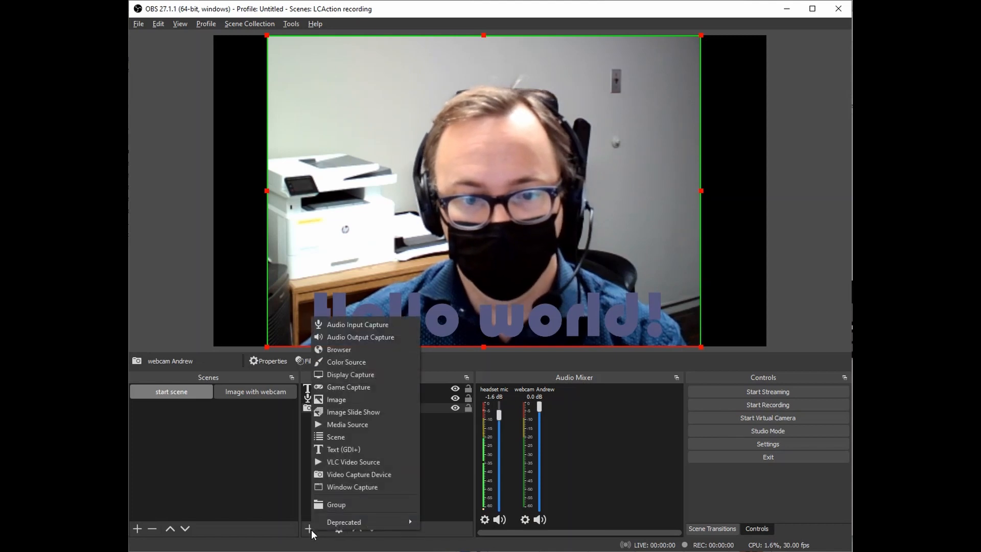
pyautogui.click(357, 363)
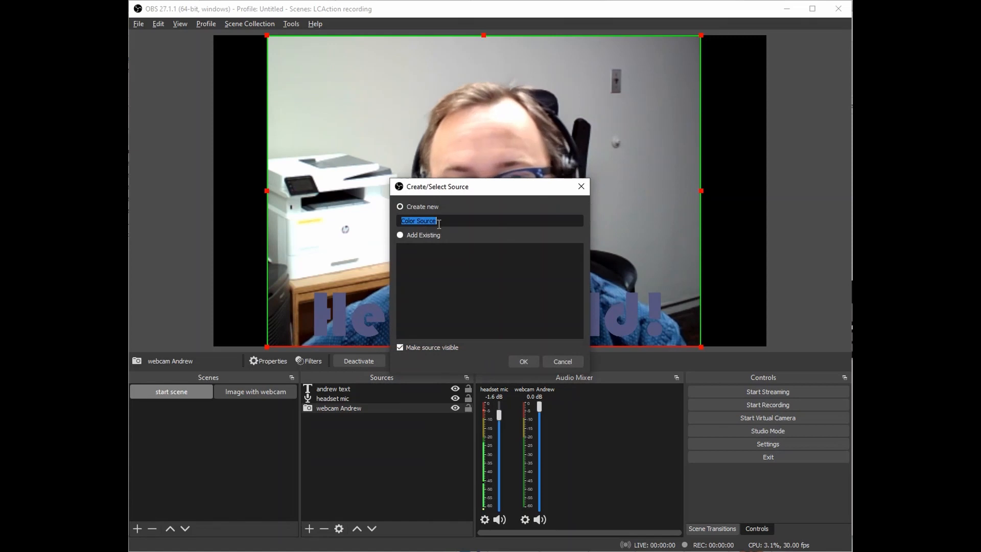
pyautogui.click(522, 360)
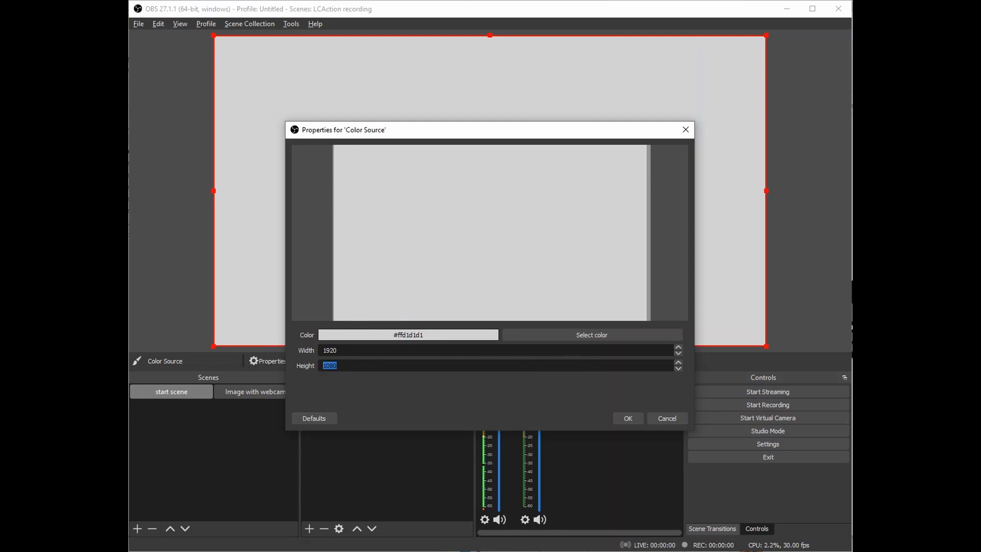
pyautogui.write('100')
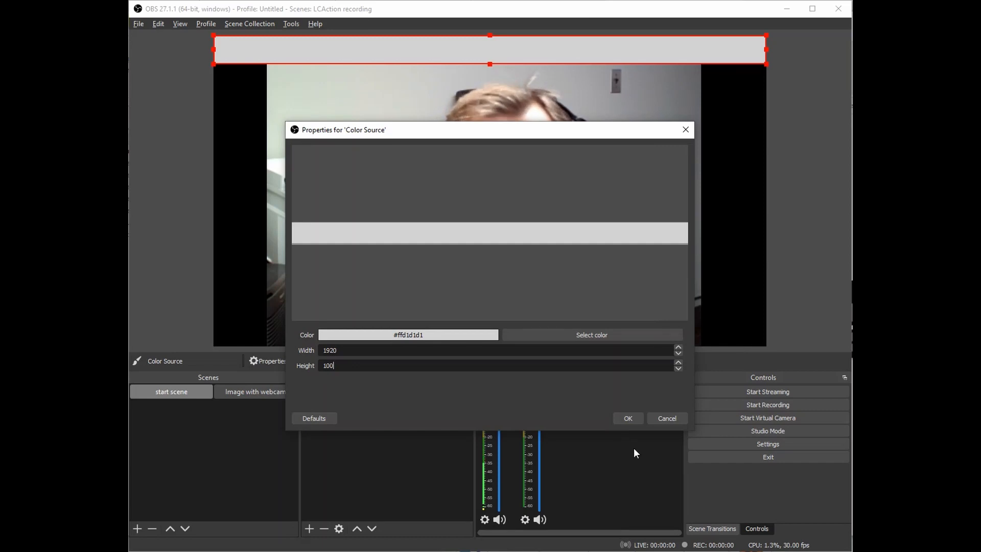
pyautogui.click(593, 334)
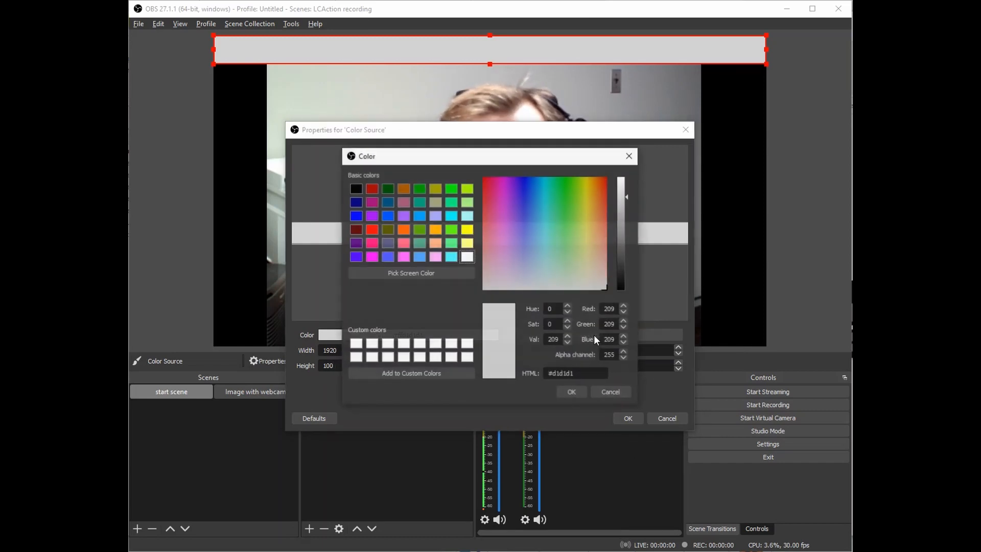
pyautogui.click(450, 217)
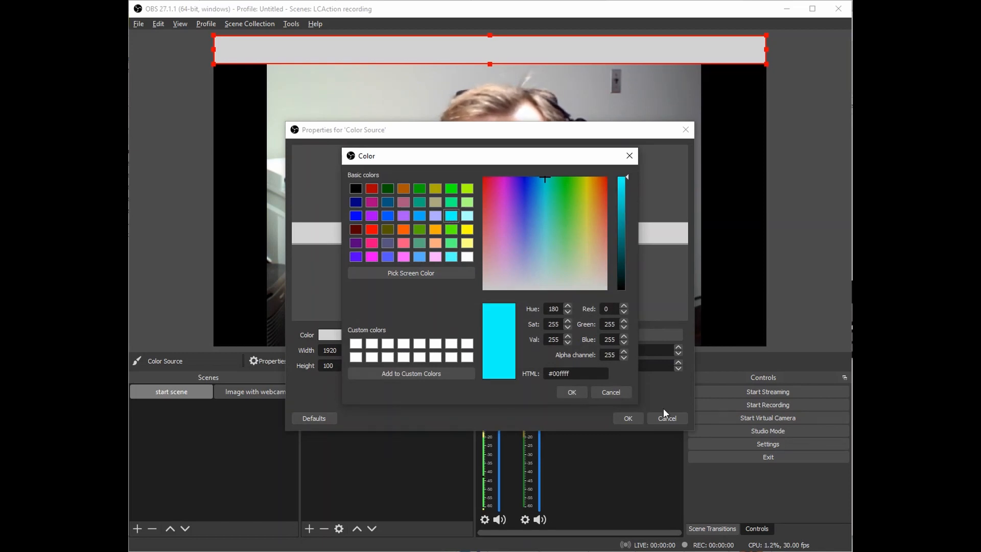
pyautogui.click(572, 391)
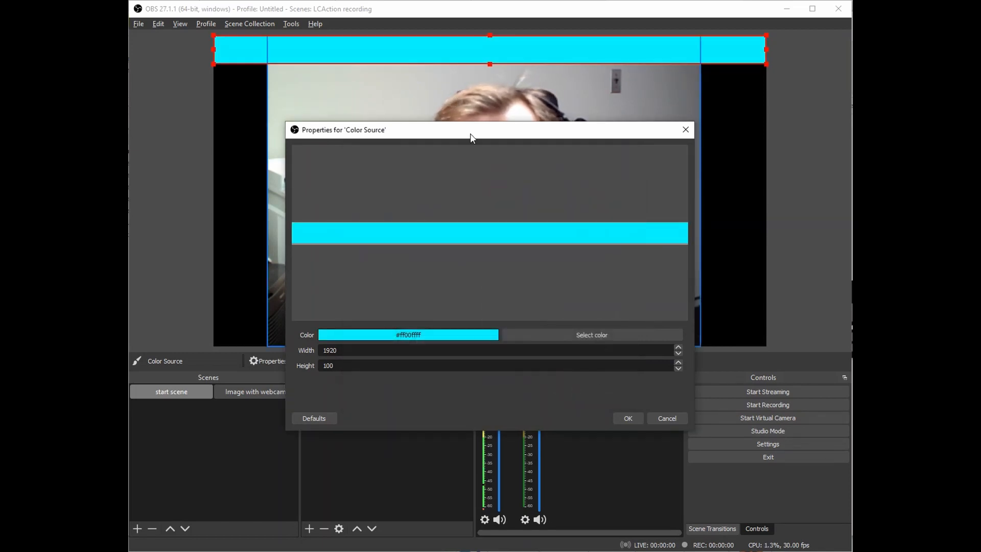
pyautogui.click(628, 418)
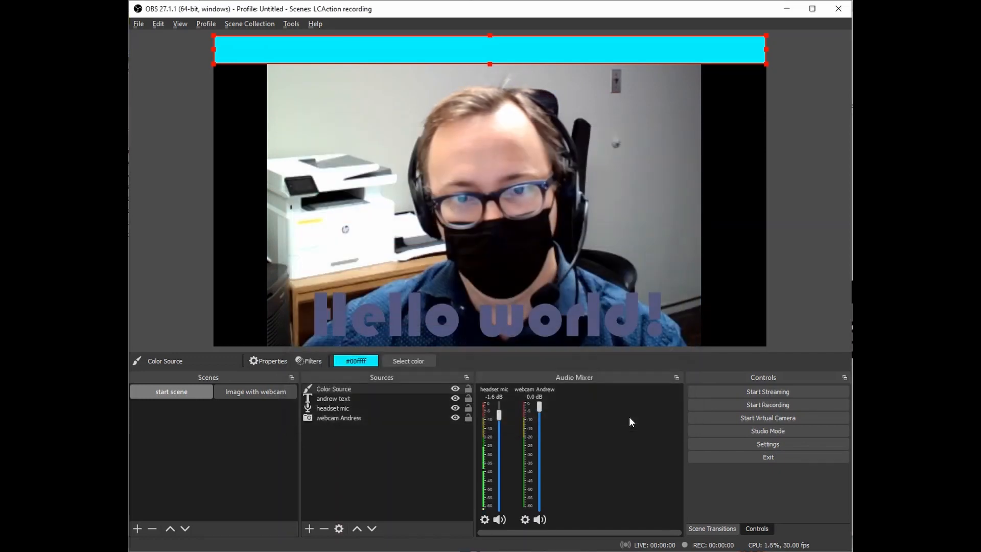
# Drag the cyan bar down to the canvas bottom and nudge the webcam up slightly.
pyautogui.moveTo(500, 39); pyautogui.dragTo(501, 63)
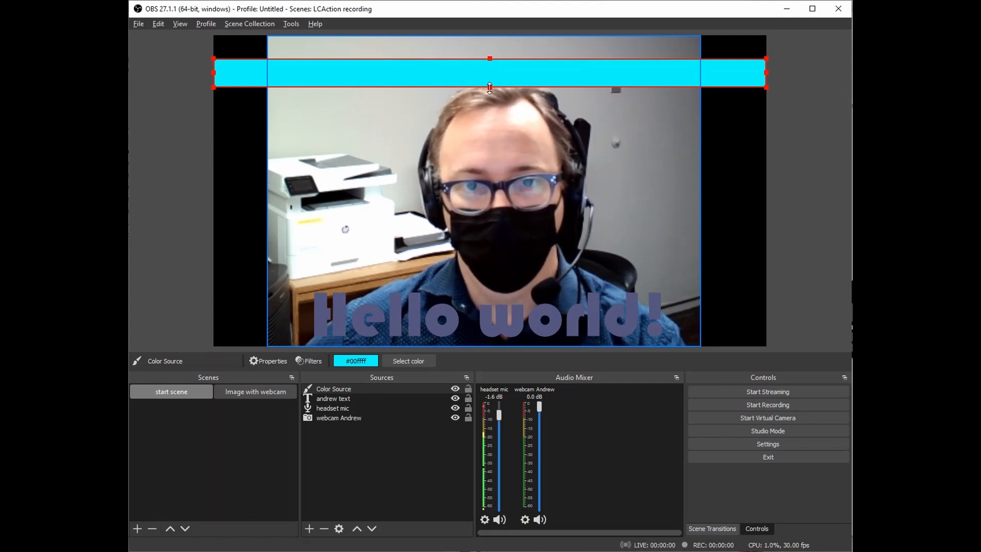
pyautogui.moveTo(505, 76); pyautogui.dragTo(489, 157)
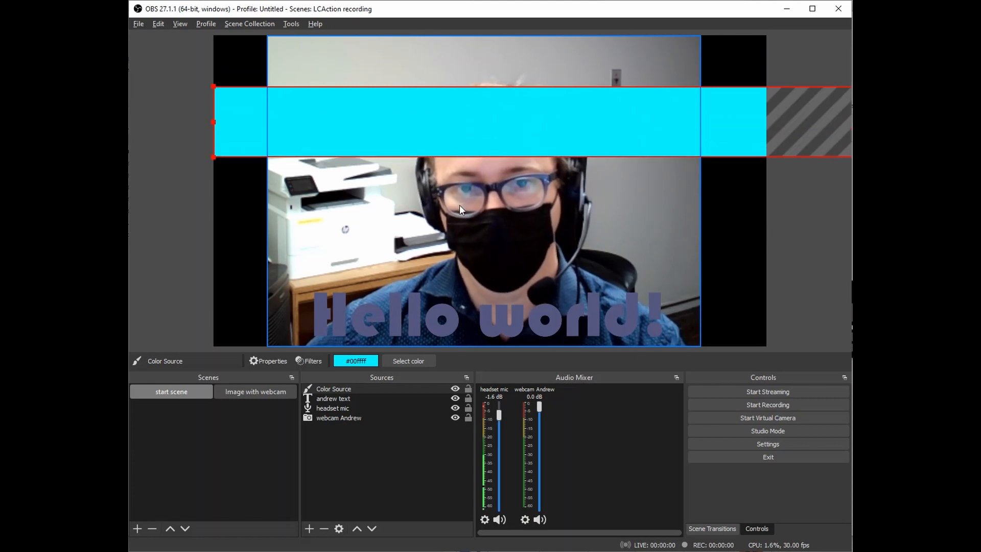
pyautogui.moveTo(479, 115); pyautogui.dragTo(461, 288)
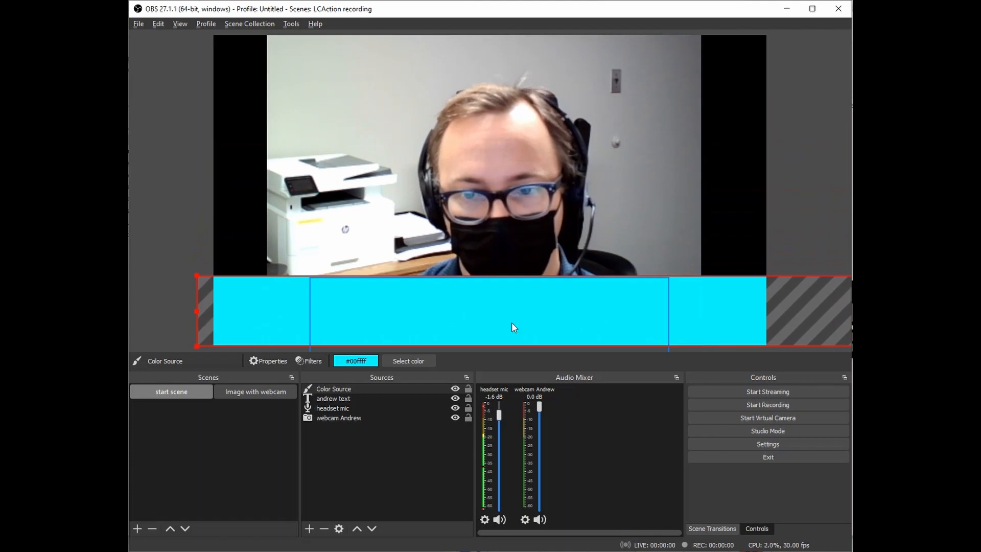
pyautogui.click(628, 185)
pyautogui.moveTo(628, 185); pyautogui.dragTo(628, 178)
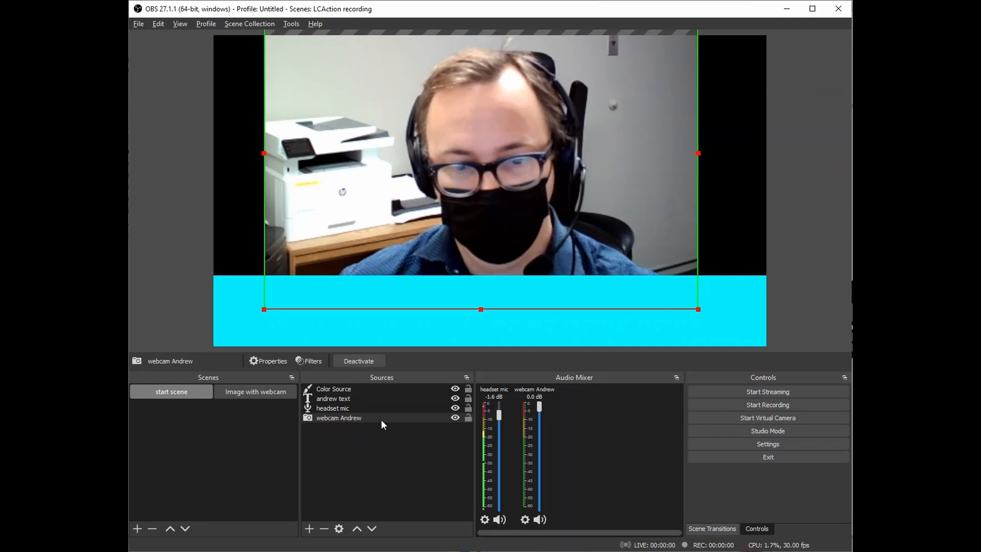
# Move Color Source beneath andrew text in the Sources list.
pyautogui.click(373, 388)
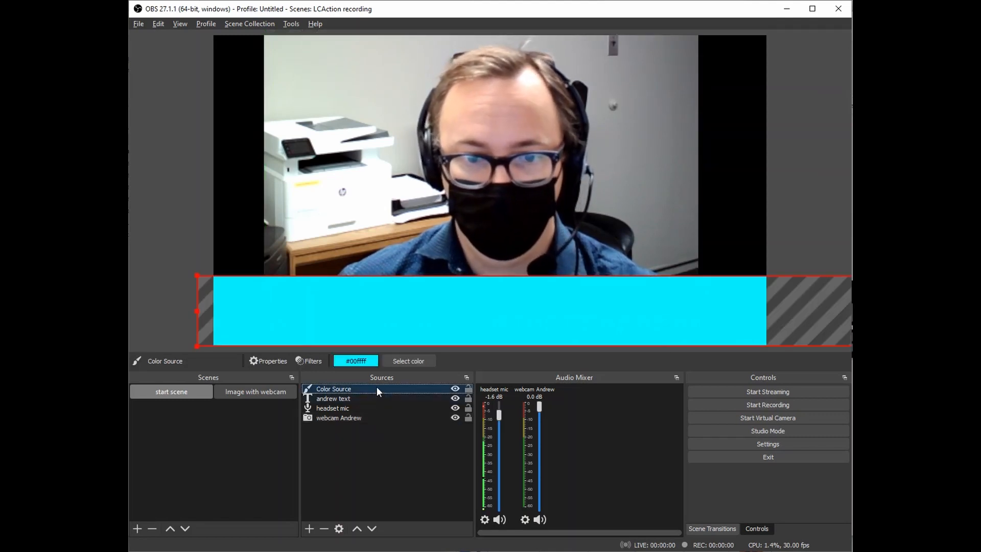
pyautogui.moveTo(377, 387); pyautogui.dragTo(375, 403)
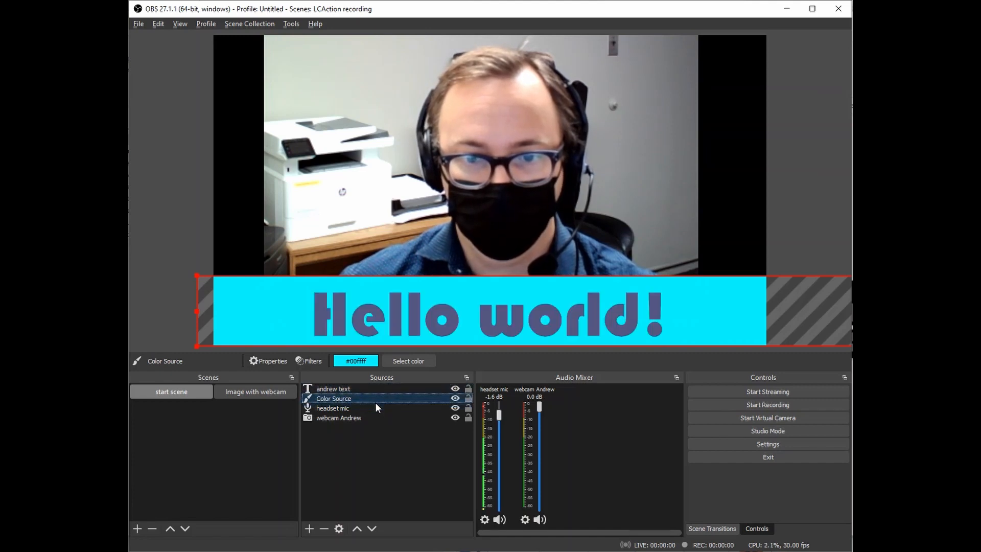
pyautogui.click(810, 238)
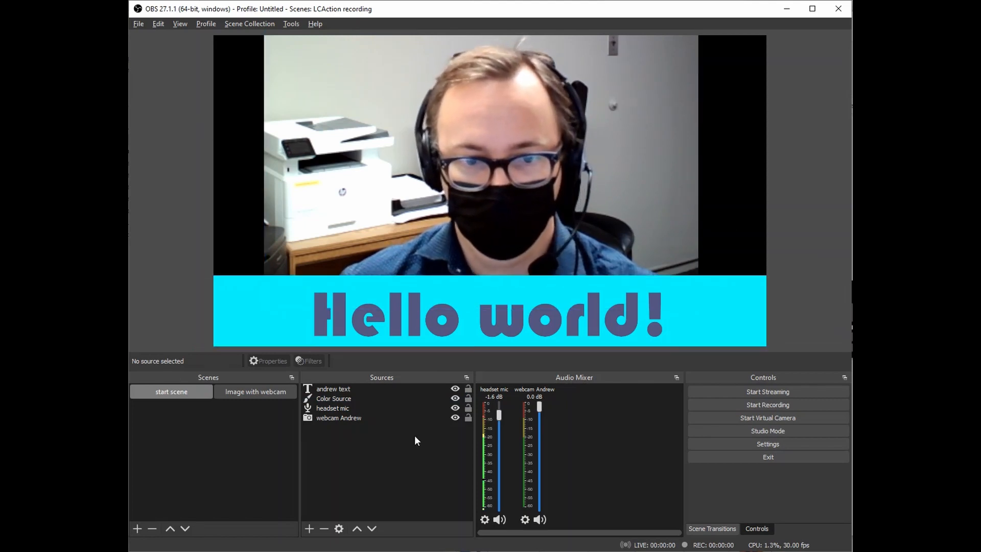
pyautogui.click(400, 471)
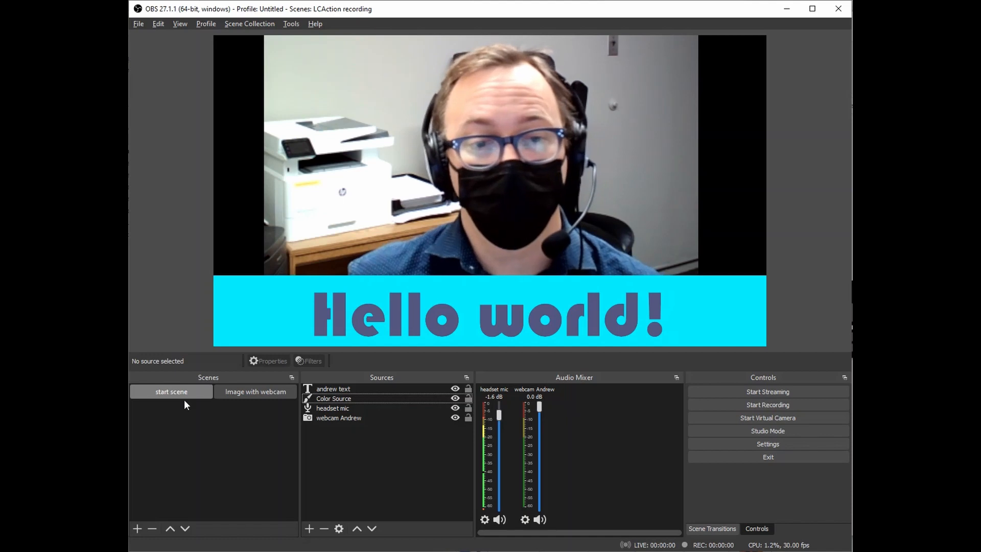
pyautogui.click(255, 392)
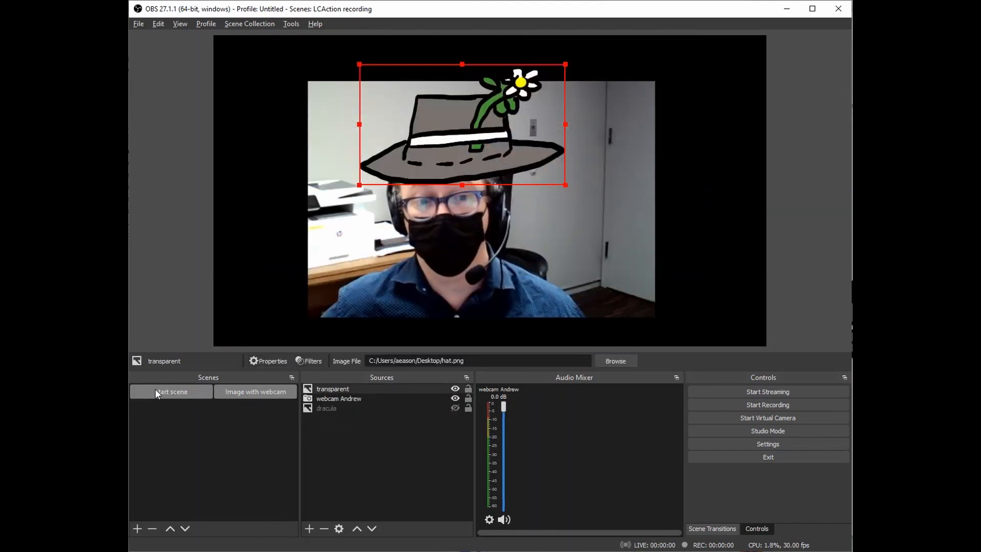
pyautogui.click(156, 391)
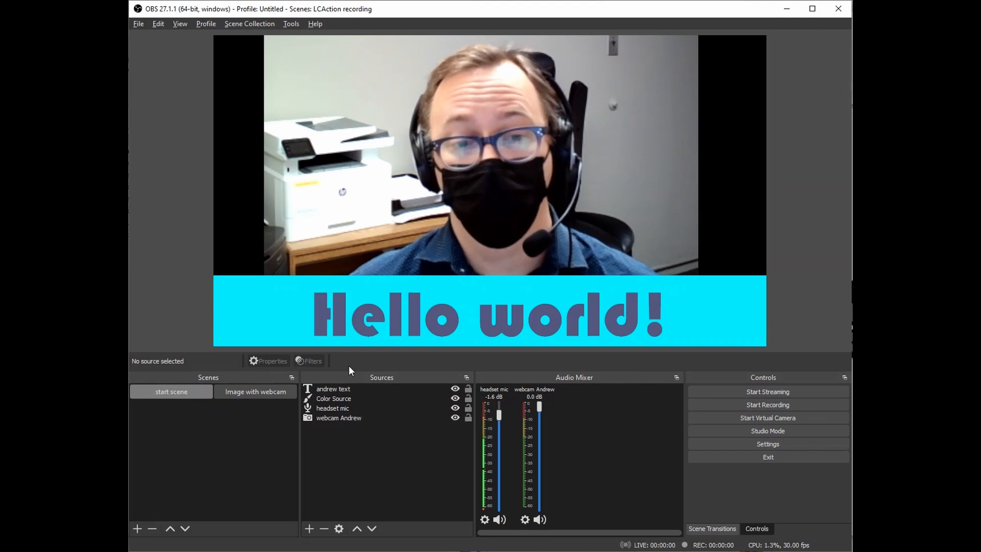
pyautogui.click(265, 393)
pyautogui.click(199, 393)
pyautogui.click(252, 388)
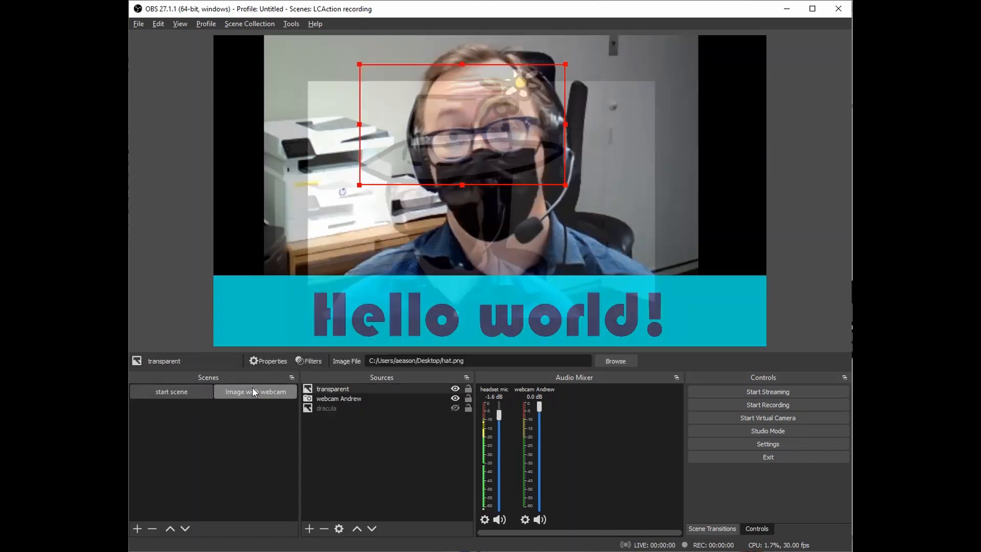
pyautogui.click(184, 391)
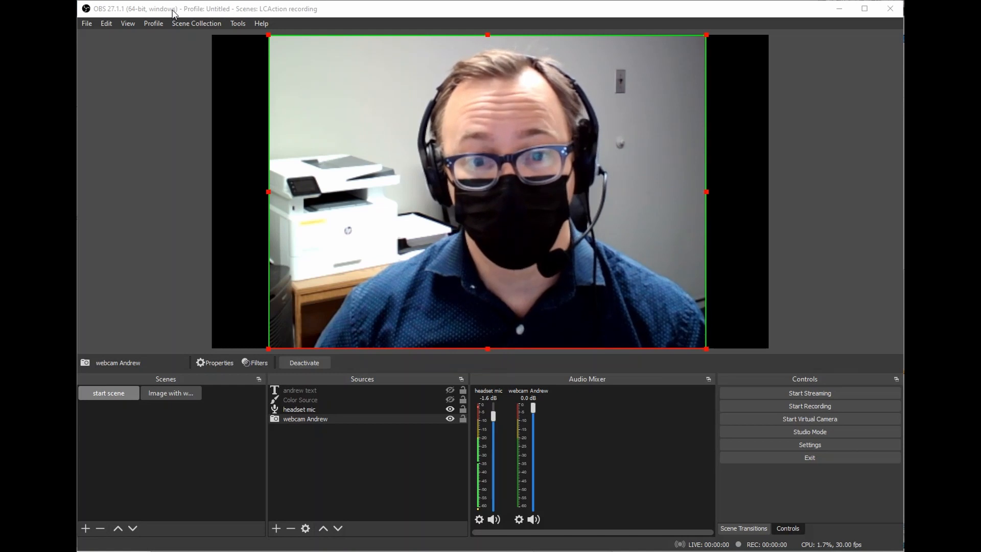
# Move the OBS window aside to reveal the browser with the library's Facebook page.
pyautogui.moveTo(173, 12); pyautogui.dragTo(901, 217)
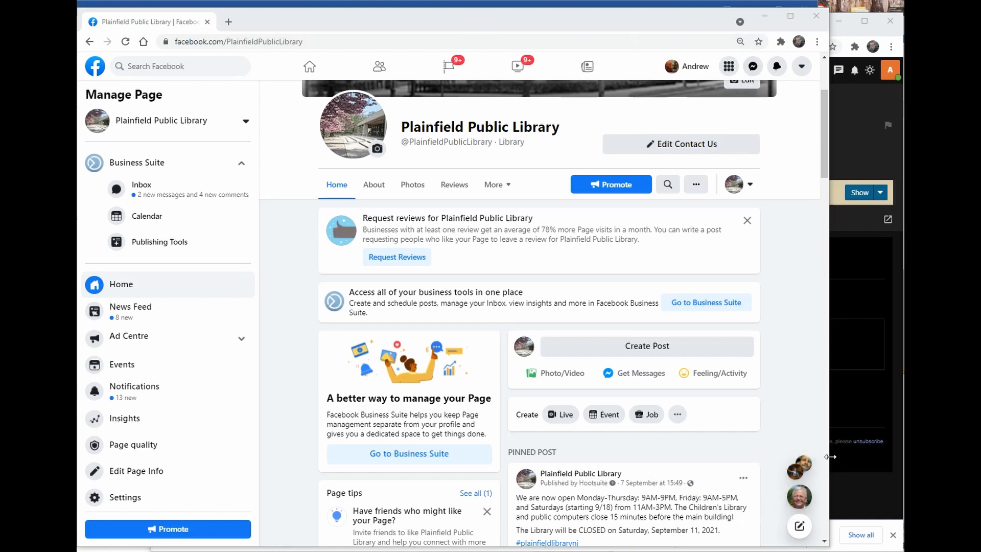
# Widen the browser window and start a live video from the Plainfield Public Library Page.
pyautogui.moveTo(830, 456); pyautogui.dragTo(902, 460)
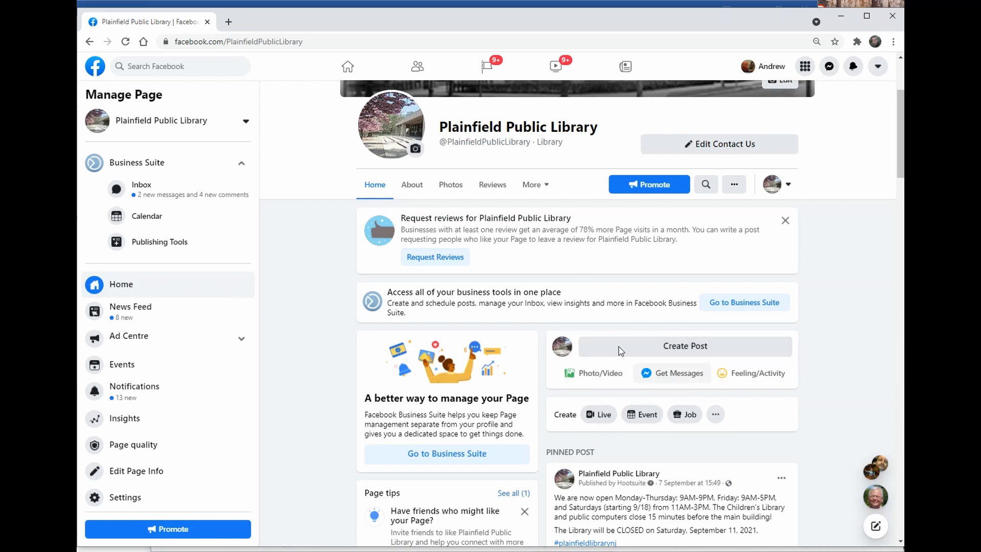
pyautogui.click(598, 419)
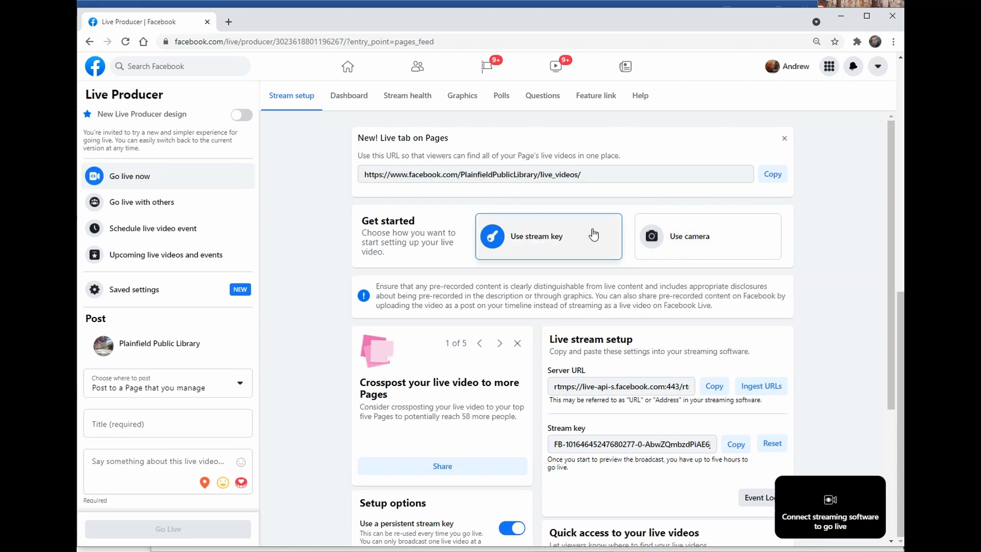
# Switch Live Producer from camera to stream key to show the server URL and key, then return to OBS.
pyautogui.click(703, 248)
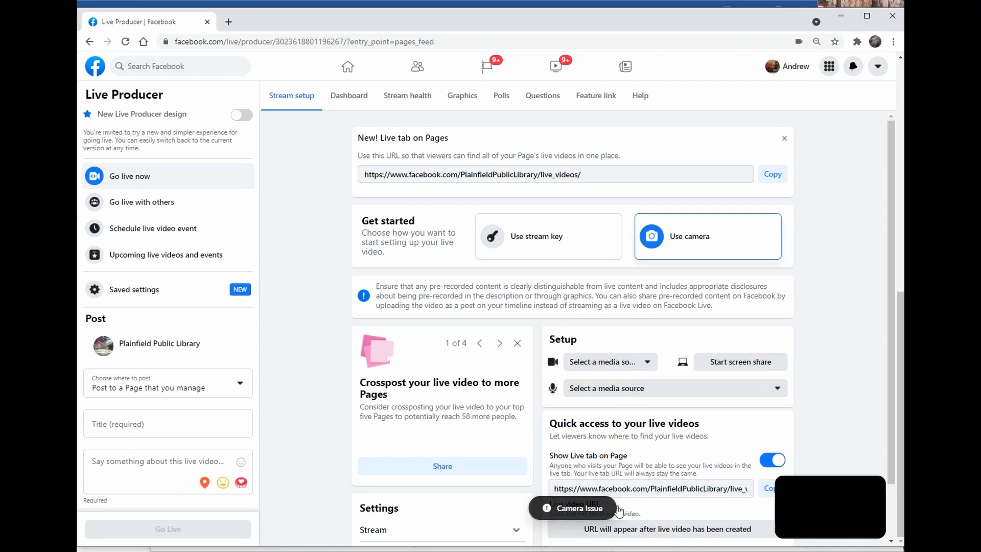
pyautogui.click(534, 248)
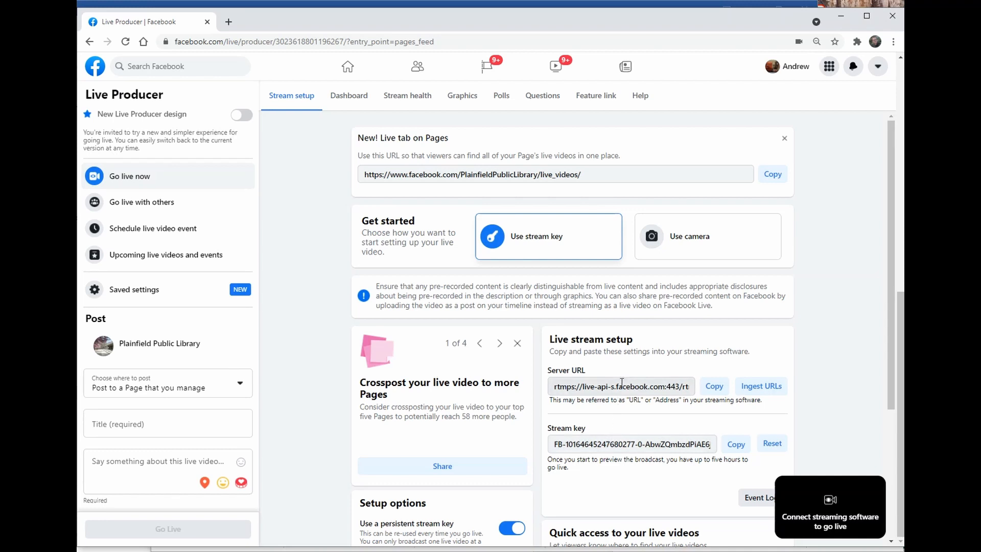
pyautogui.moveTo(804, 522)
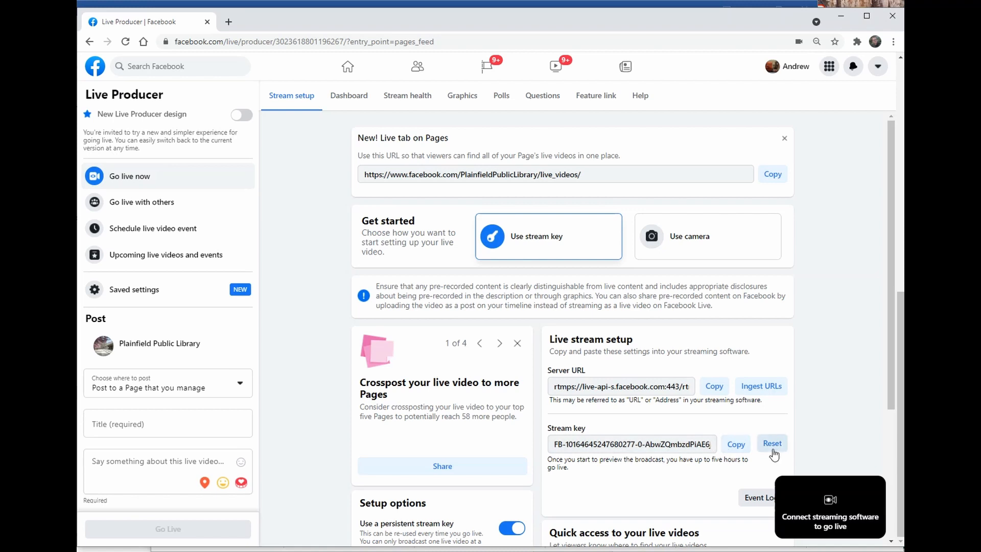
pyautogui.moveTo(903, 214); pyautogui.dragTo(184, 4)
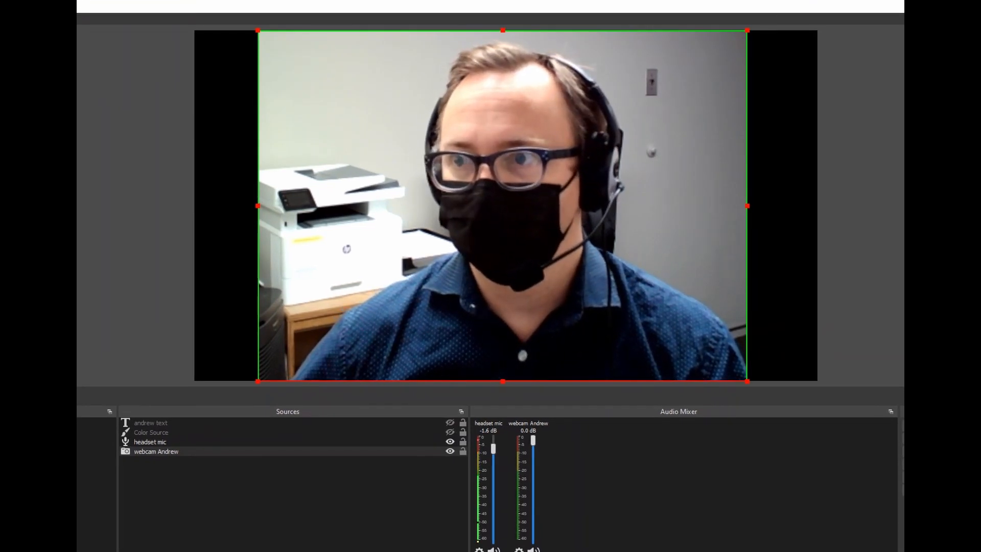
# Reposition the OBS window and open its Settings dialog.
pyautogui.moveTo(184, 4); pyautogui.dragTo(279, 17)
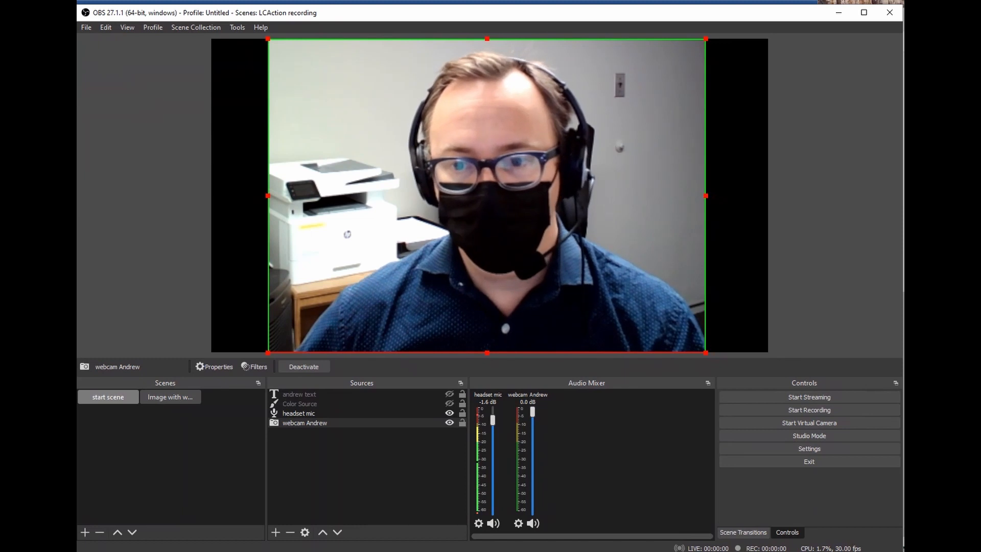
pyautogui.click(812, 447)
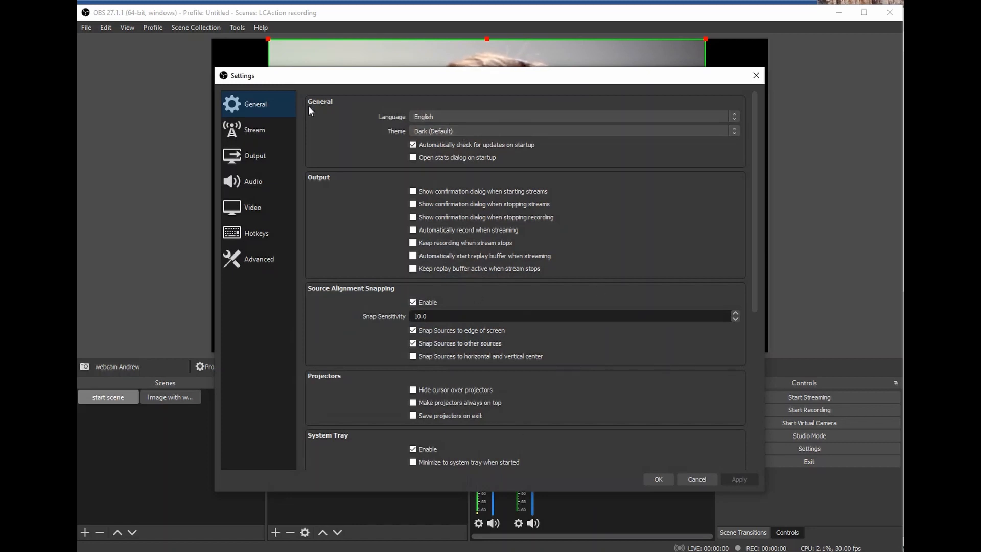
# Review Stream settings with Facebook Live as the service, select the stream key, then cancel.
pyautogui.click(244, 133)
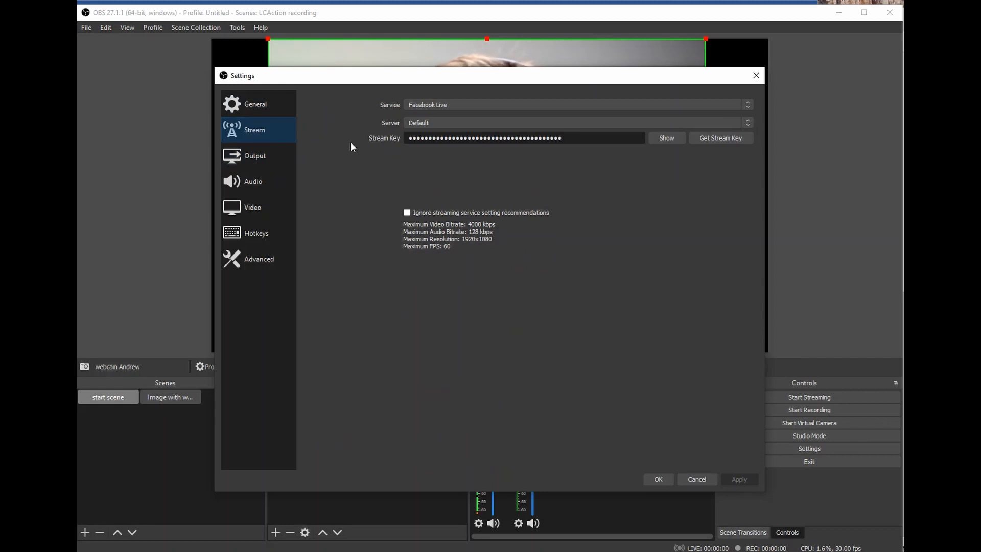
pyautogui.click(440, 103)
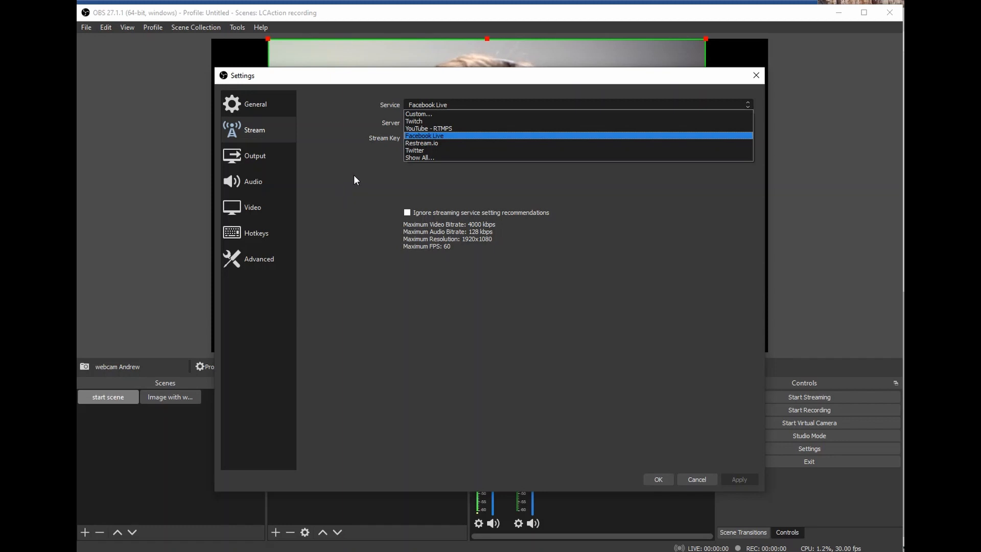
pyautogui.click(367, 167)
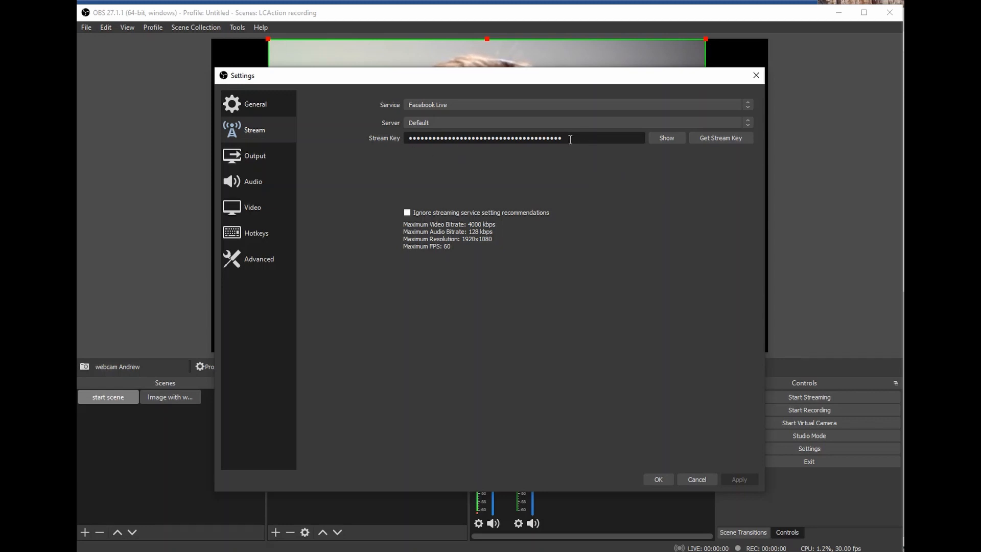
pyautogui.moveTo(411, 138); pyautogui.dragTo(594, 140)
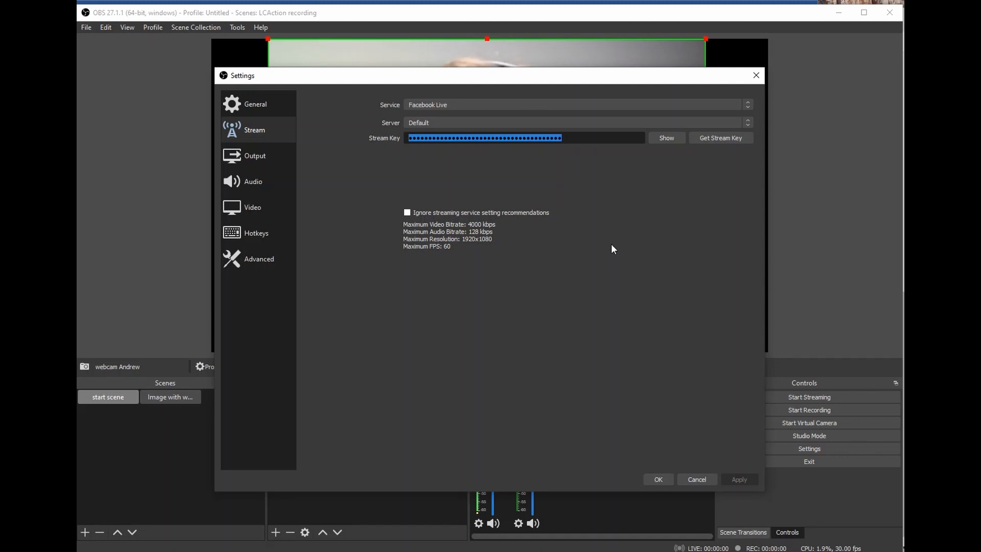
pyautogui.moveTo(416, 78); pyautogui.dragTo(932, 119)
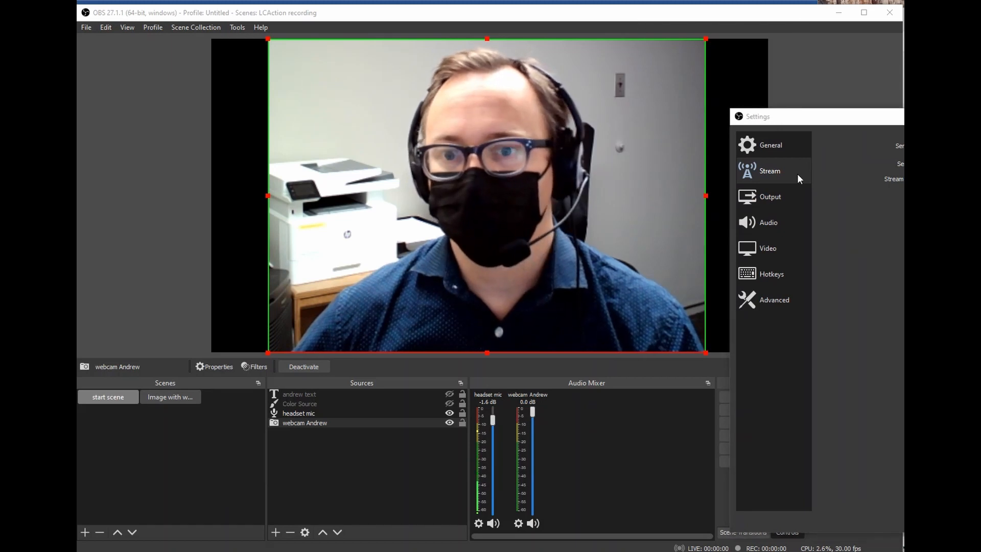
pyautogui.moveTo(963, 123); pyautogui.dragTo(465, 84)
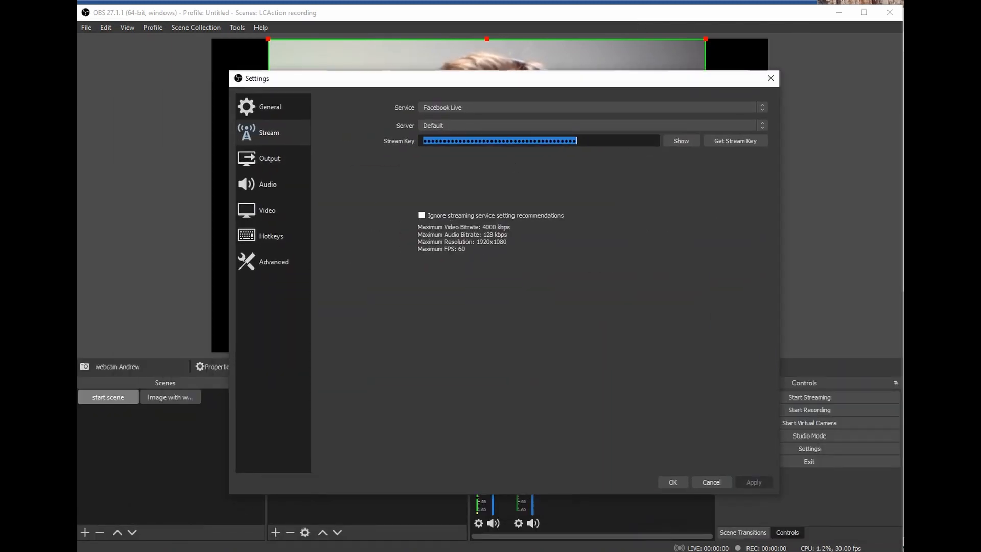
pyautogui.click(710, 482)
# Copy the Facebook stream key from Live Producer, then bring OBS back and maximize it.
pyautogui.moveTo(683, 12); pyautogui.dragTo(644, 503)
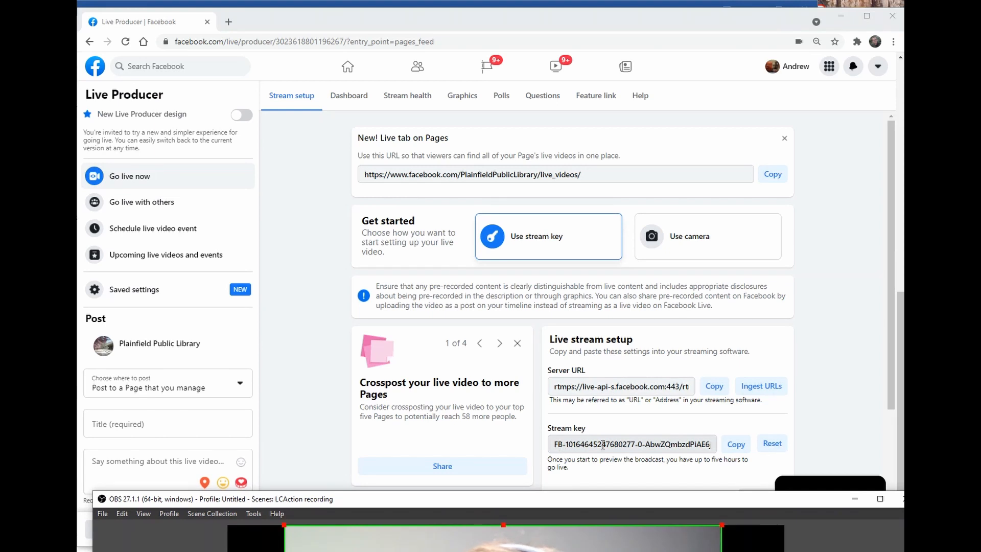
pyautogui.click(738, 445)
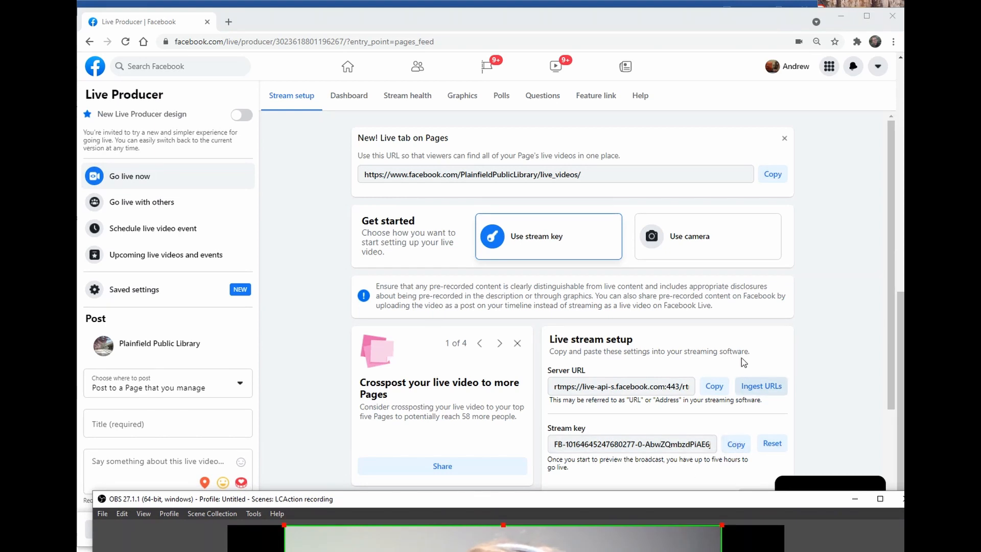
pyautogui.click(735, 447)
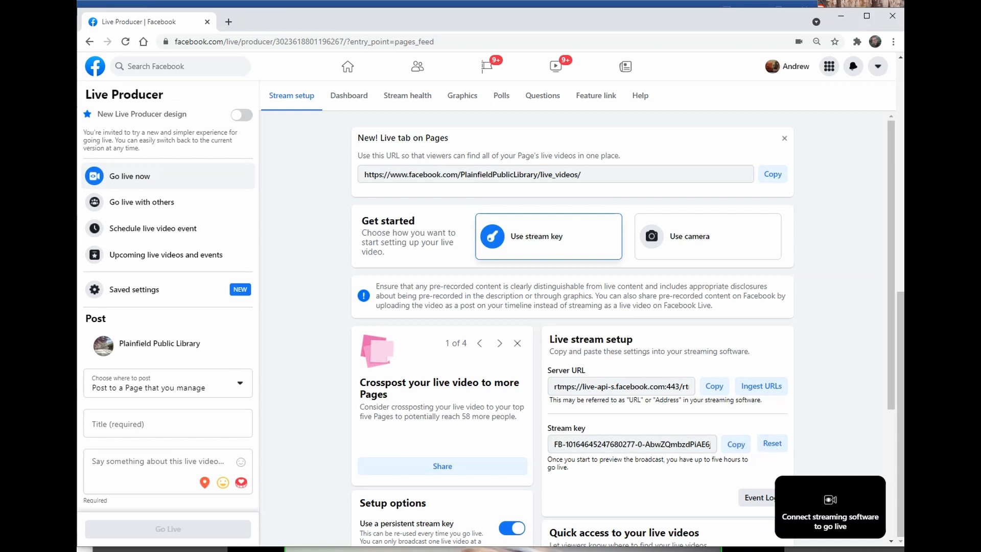
pyautogui.hotkey('alt', 'Tab')
pyautogui.moveTo(718, 503); pyautogui.dragTo(703, 1)
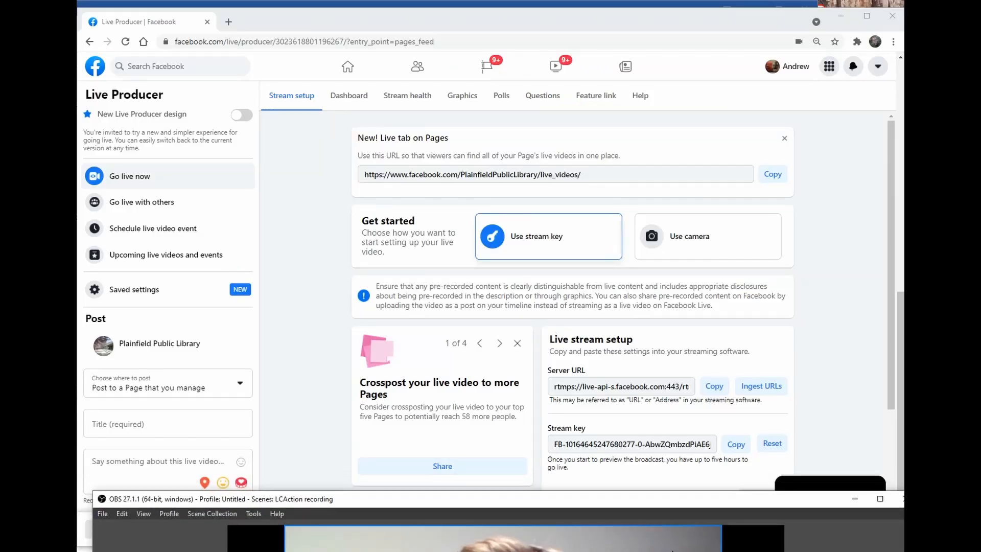
# Paste the copied Facebook stream key into OBS Stream settings and save with OK.
pyautogui.moveTo(639, 502); pyautogui.dragTo(619, 29)
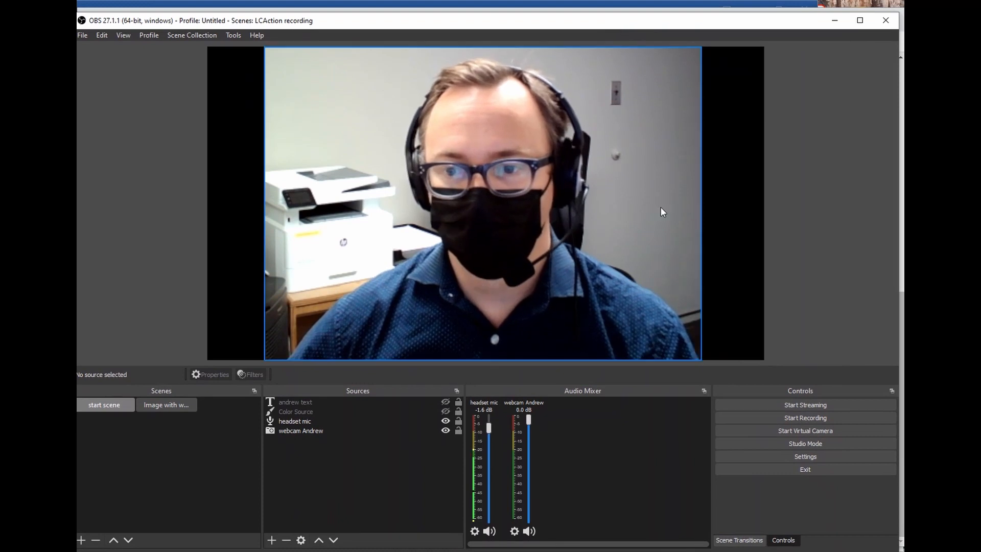
pyautogui.click(804, 457)
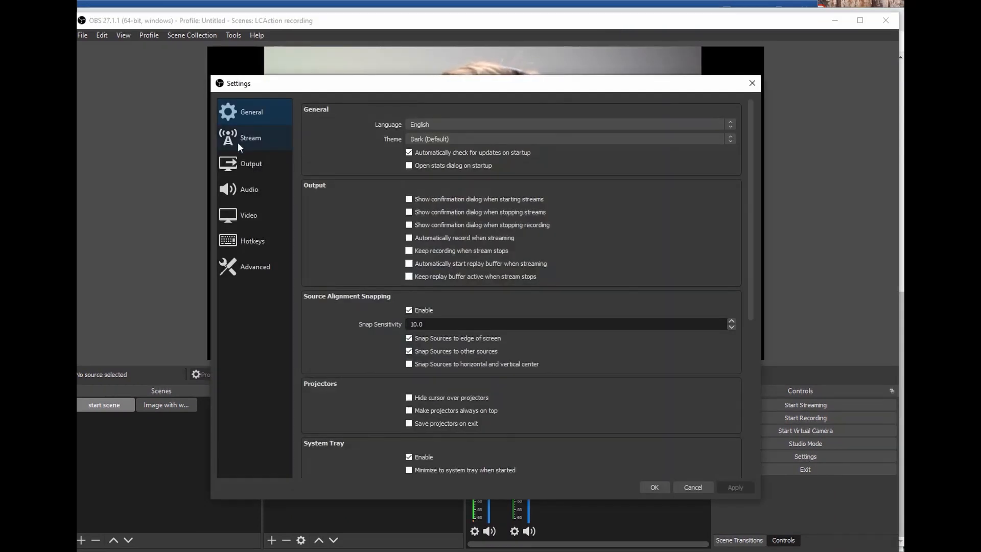
pyautogui.click(236, 142)
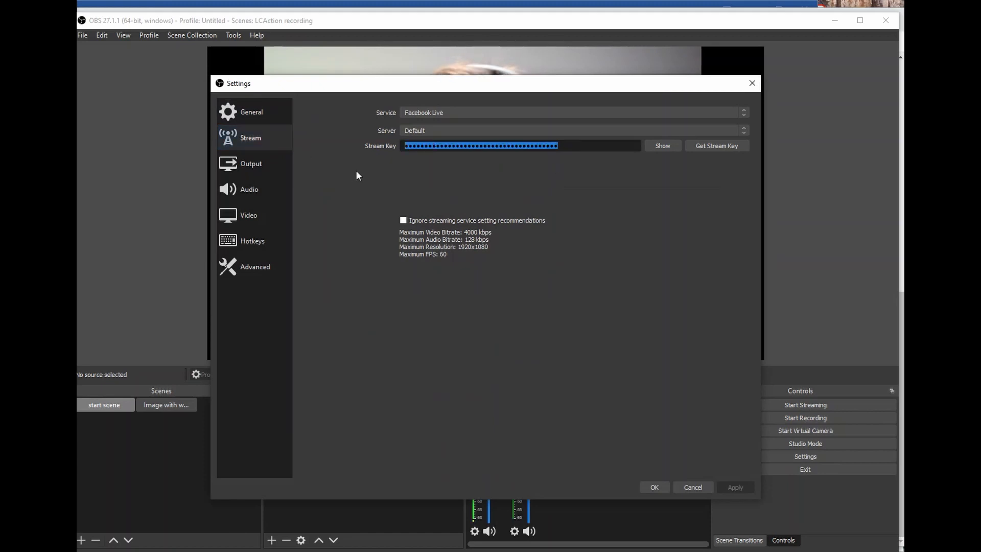
pyautogui.hotkey('ctrl', 'v')
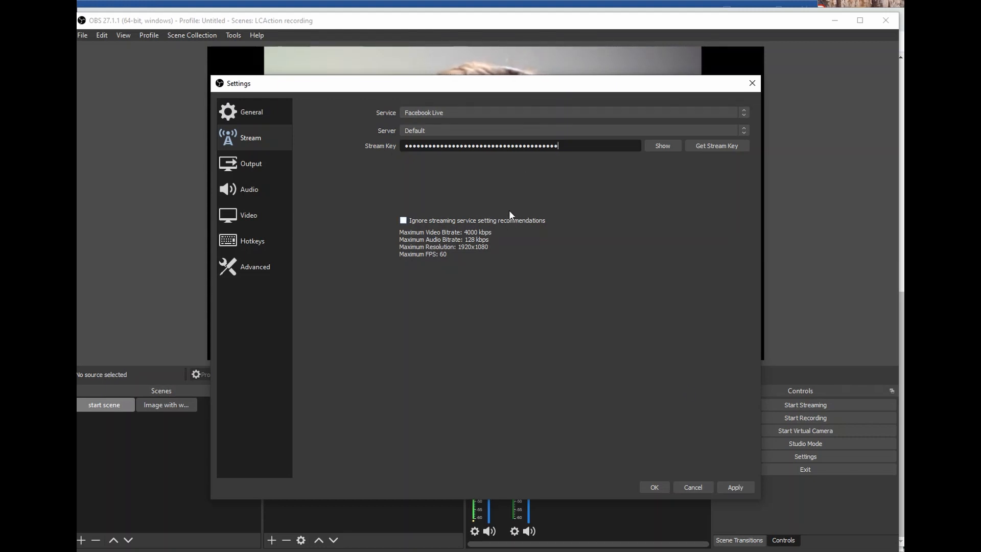
pyautogui.click(654, 487)
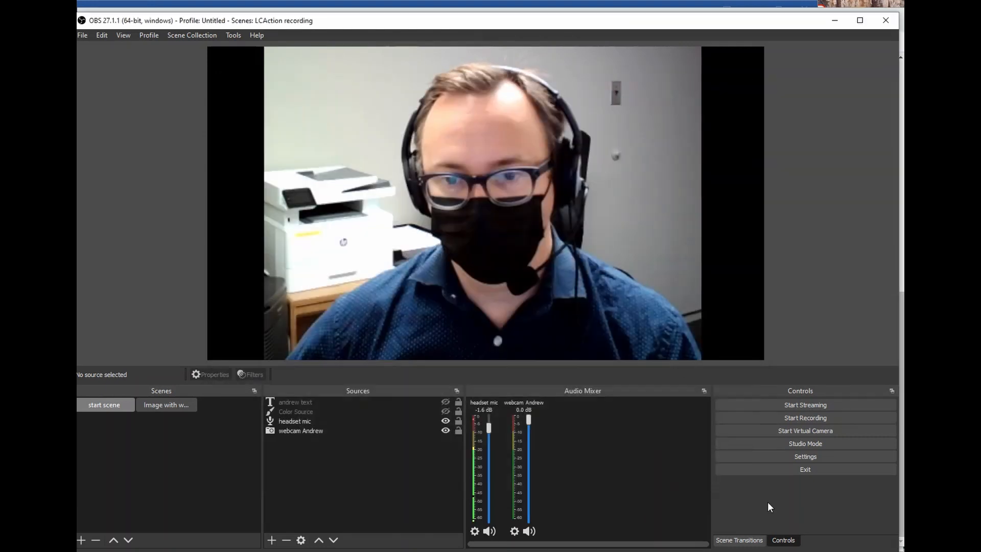
pyautogui.moveTo(611, 31); pyautogui.dragTo(980, 492)
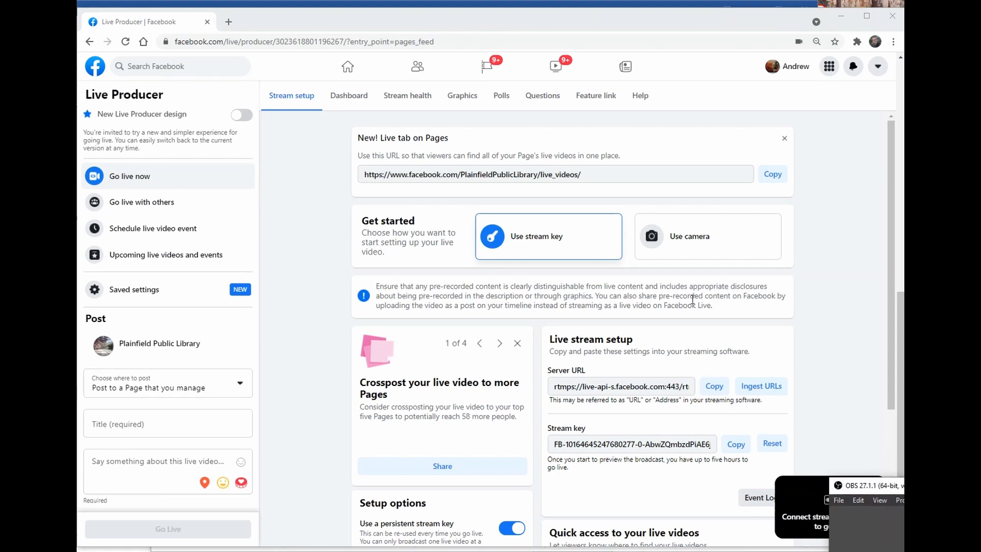
pyautogui.scroll(-4, 731, 335)
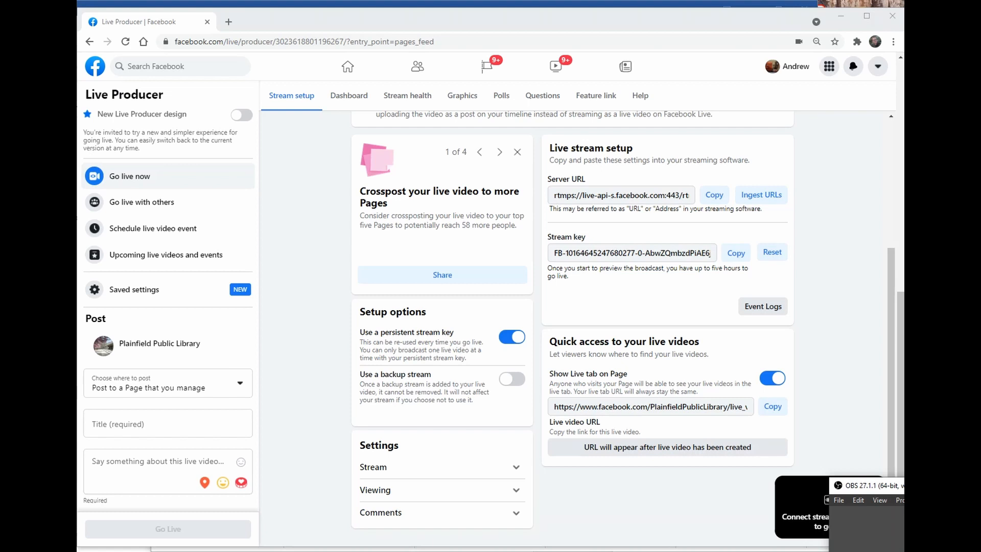
pyautogui.moveTo(874, 486); pyautogui.dragTo(880, 451)
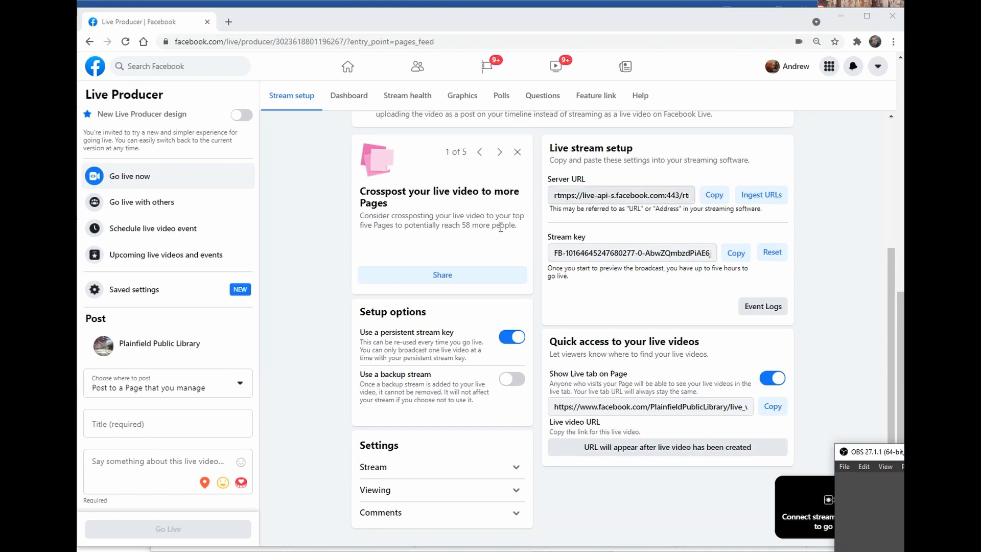
pyautogui.scroll(6, 581, 468)
pyautogui.scroll(-6, 581, 467)
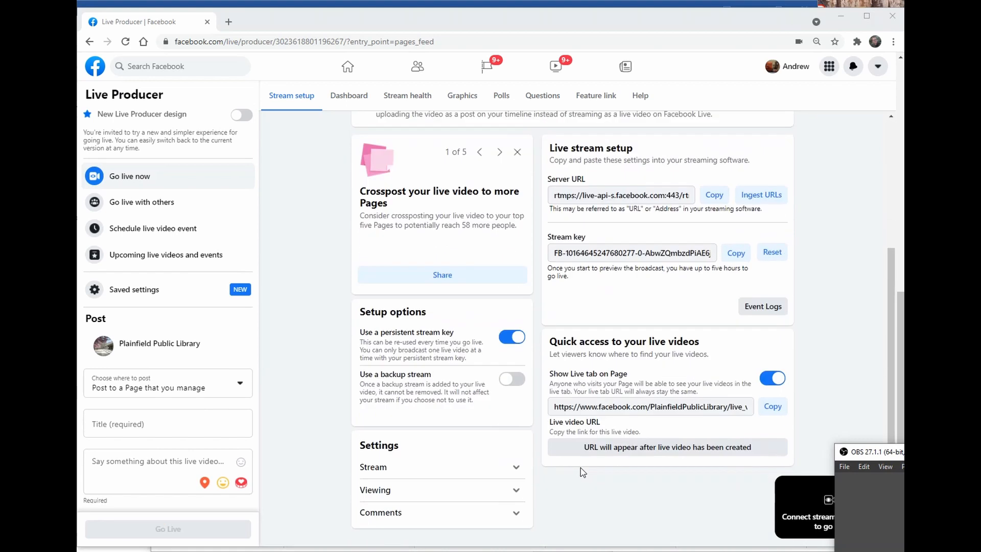
pyautogui.moveTo(868, 451); pyautogui.dragTo(292, 17)
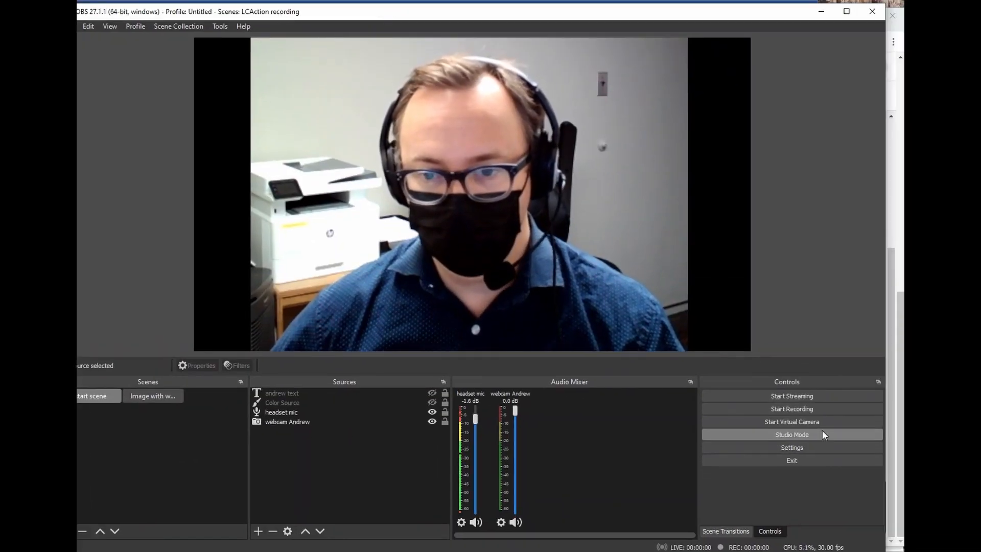
# Check the Facebook Live service and stream key in OBS Stream settings, then close them.
pyautogui.click(794, 446)
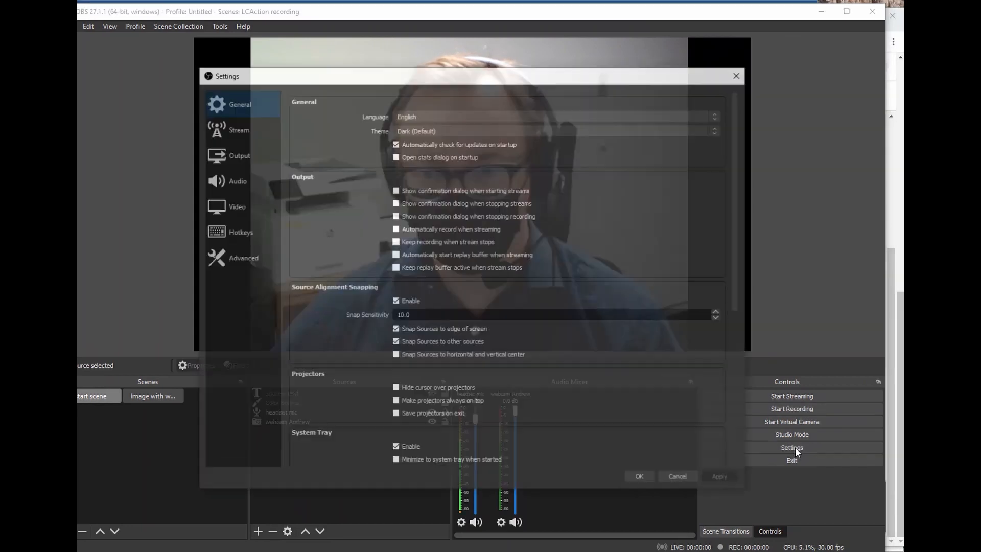
pyautogui.click(234, 127)
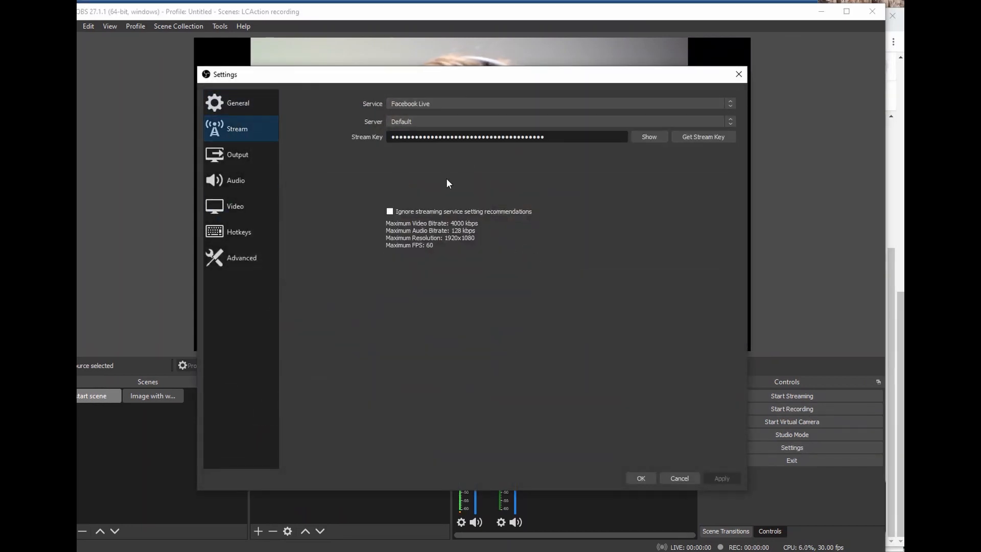
pyautogui.click(681, 477)
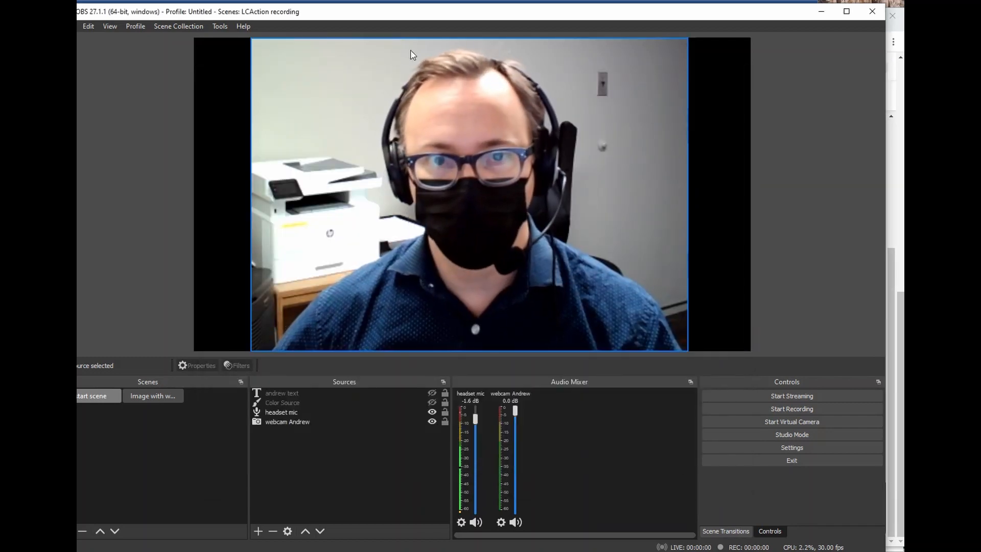
# Start streaming the webcam scene to Facebook Live and move OBS aside to show Live Producer.
pyautogui.moveTo(738, 16); pyautogui.dragTo(980, 76)
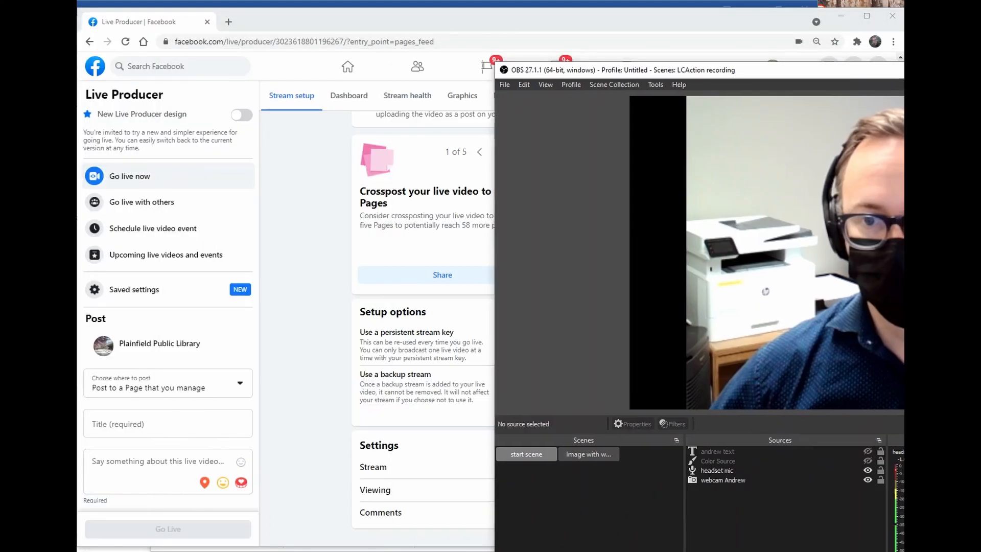
pyautogui.moveTo(755, 70); pyautogui.dragTo(980, 86)
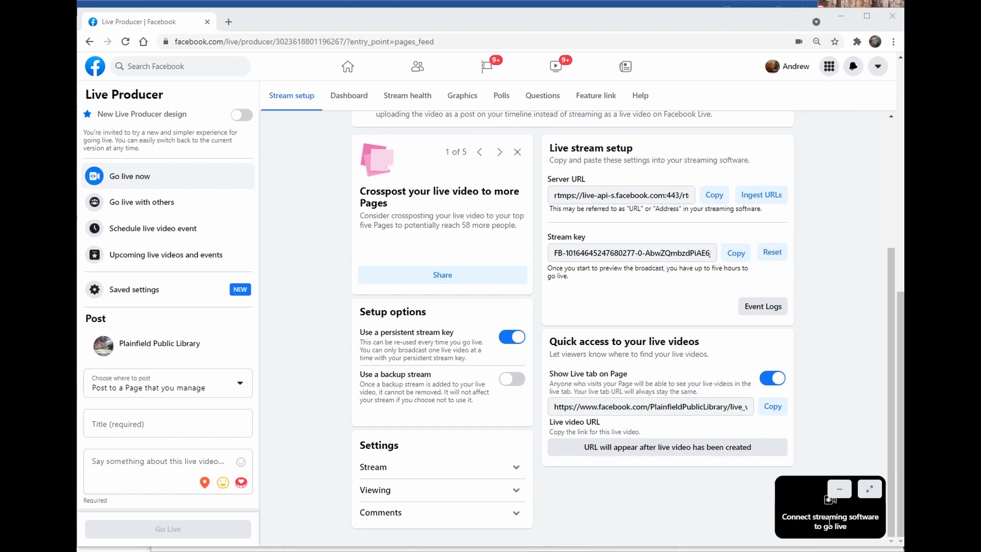
pyautogui.moveTo(980, 86); pyautogui.dragTo(246, 13)
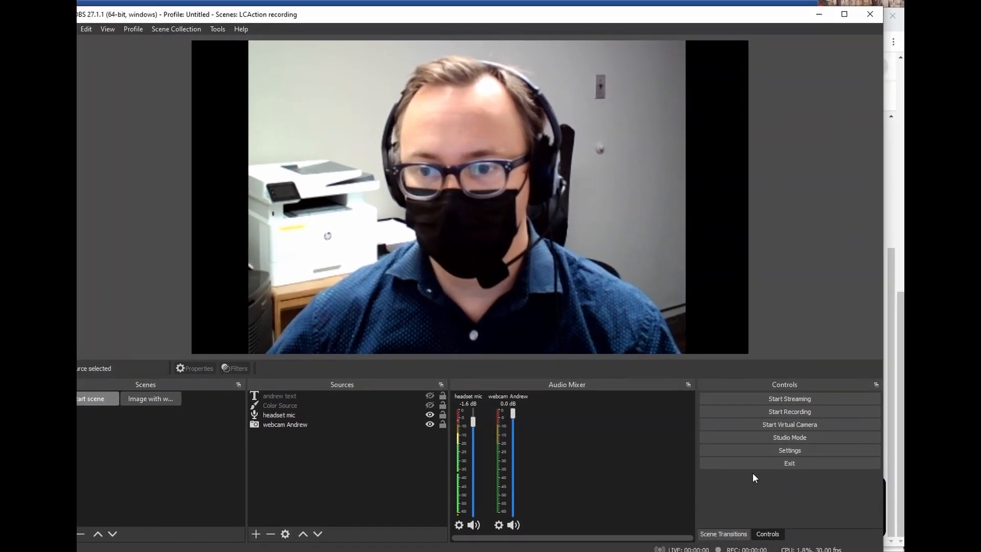
pyautogui.click(790, 397)
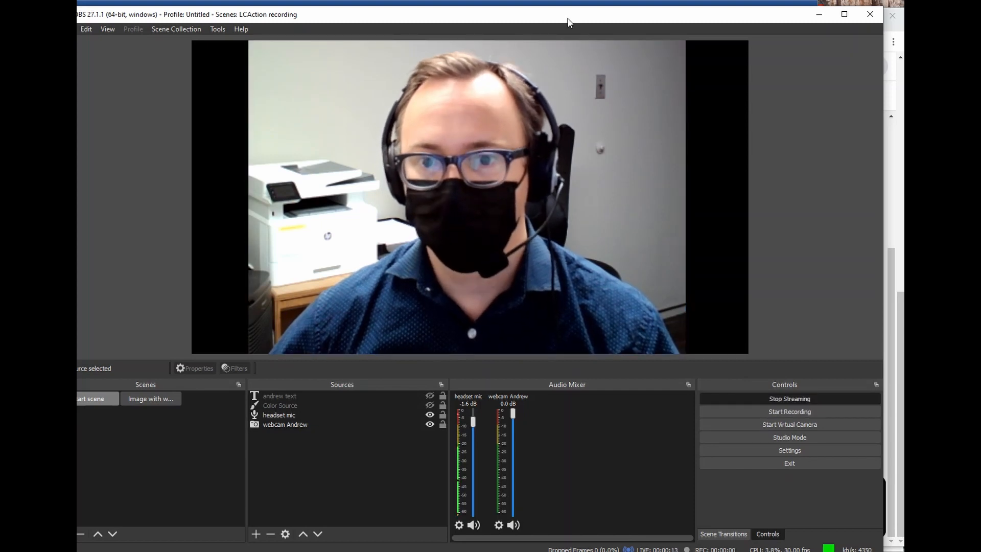
pyautogui.moveTo(570, 16); pyautogui.dragTo(913, 208)
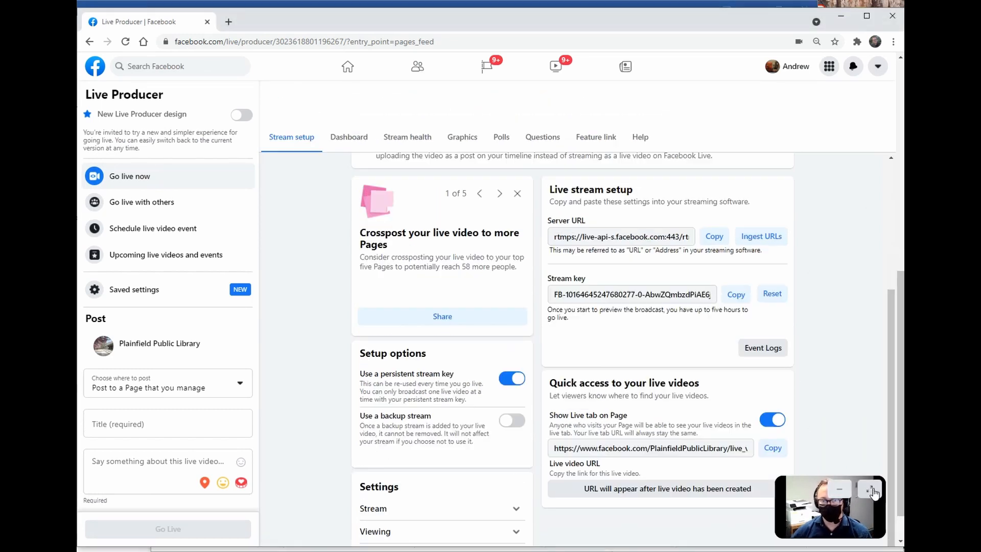
# Expand the incoming stream preview, then enter title 'title' and description 'stuff'.
pyautogui.click(870, 490)
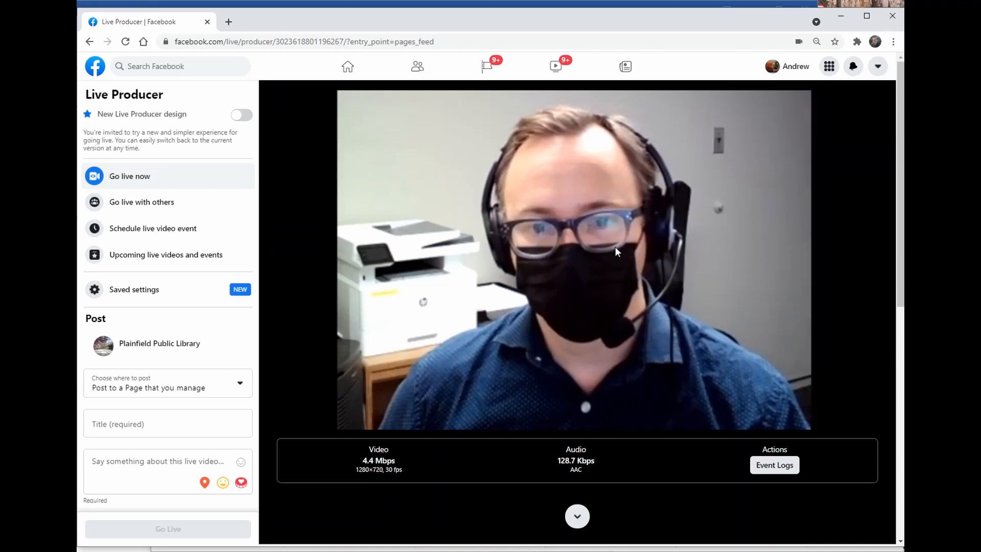
pyautogui.click(151, 421)
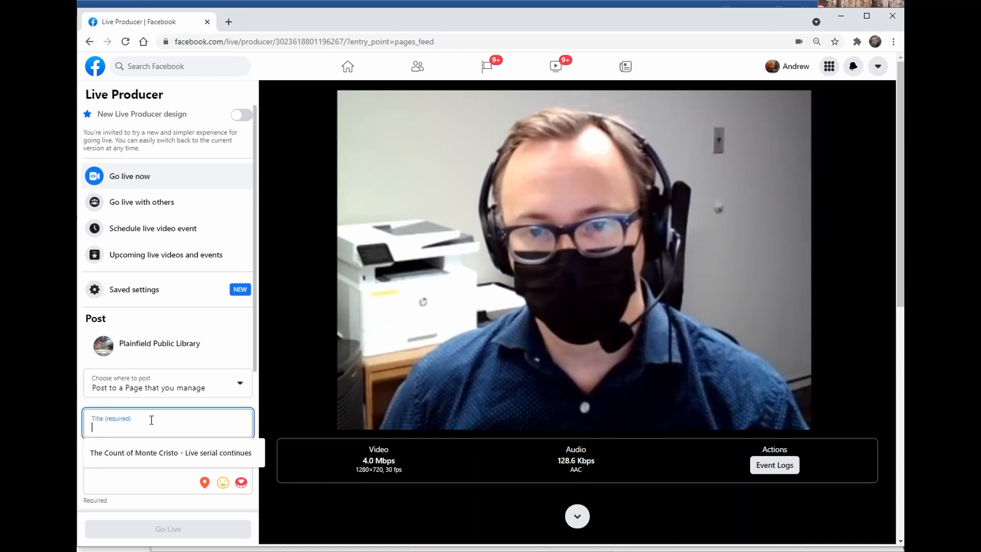
pyautogui.write('title')
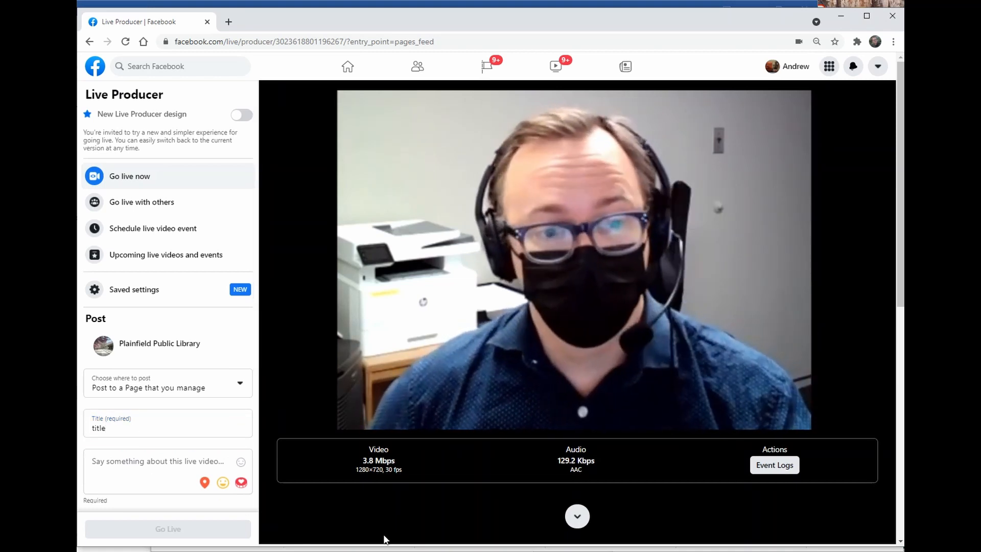
pyautogui.click(142, 472)
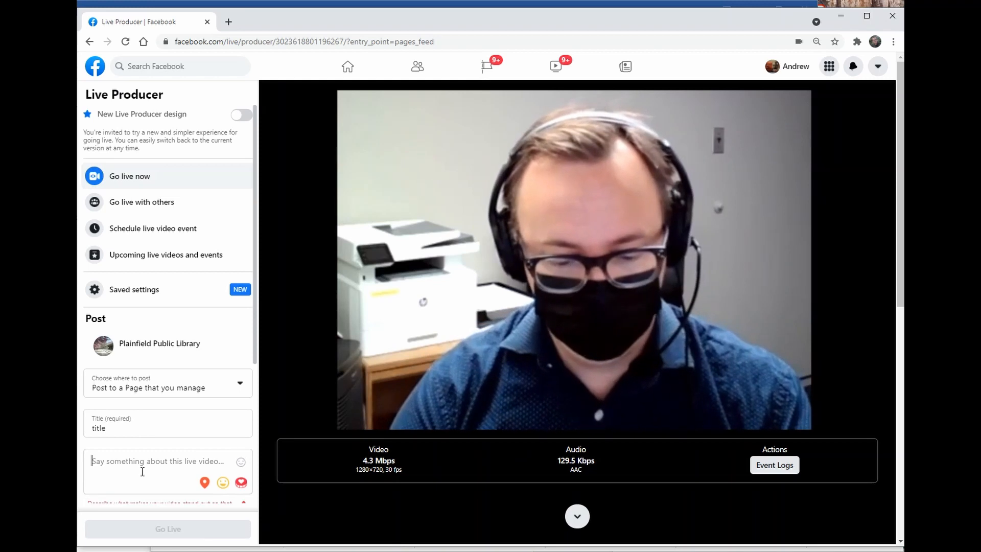
pyautogui.write('stuff')
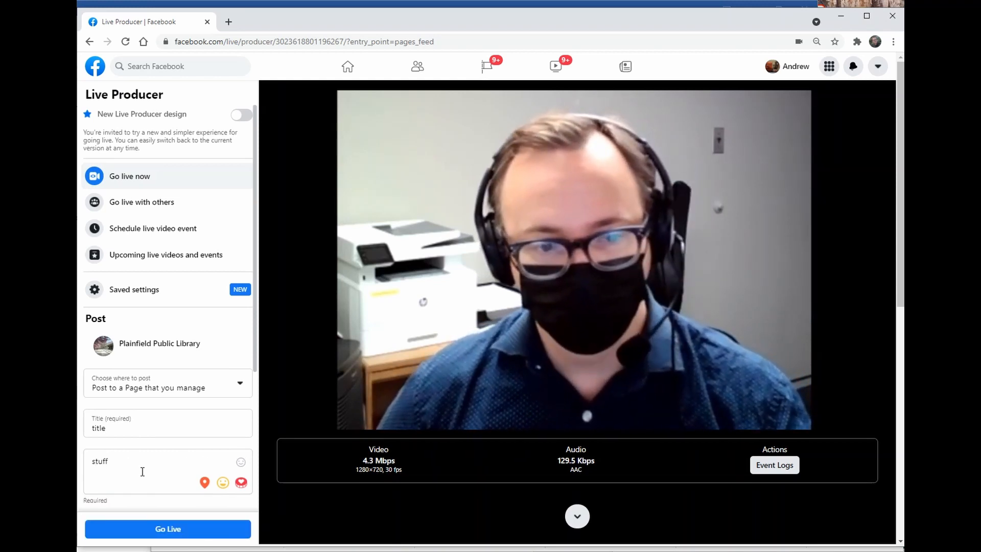
pyautogui.scroll(-2, 142, 471)
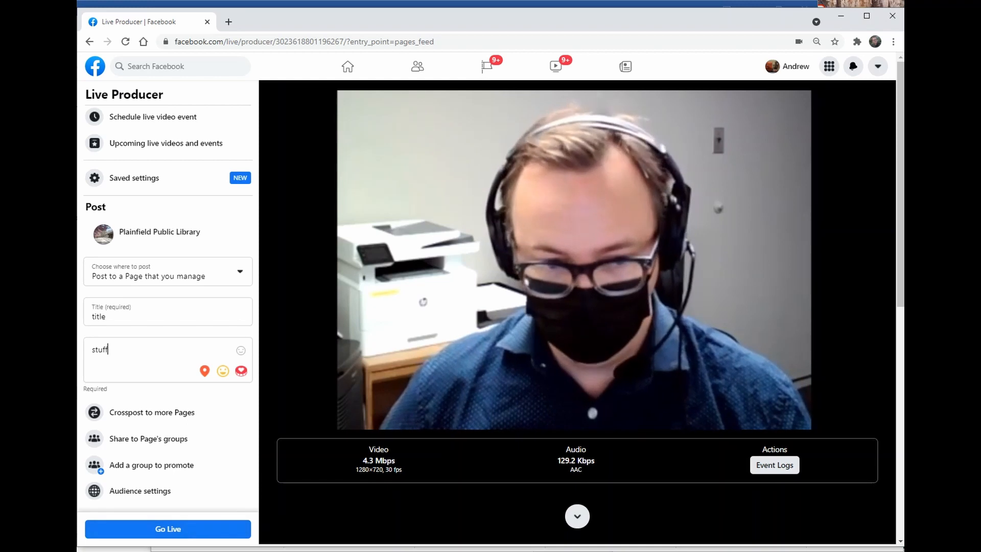
# Resize OBS beside Live Producer and switch the broadcast to the 'Image with webcam' hat scene.
pyautogui.moveTo(78, 138); pyautogui.dragTo(730, 62)
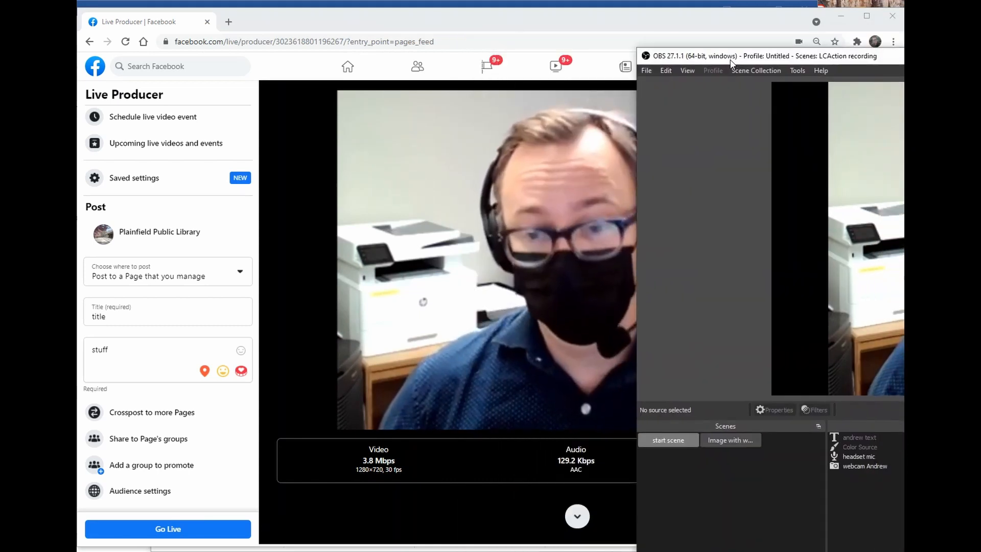
pyautogui.moveTo(487, 59); pyautogui.dragTo(168, 14)
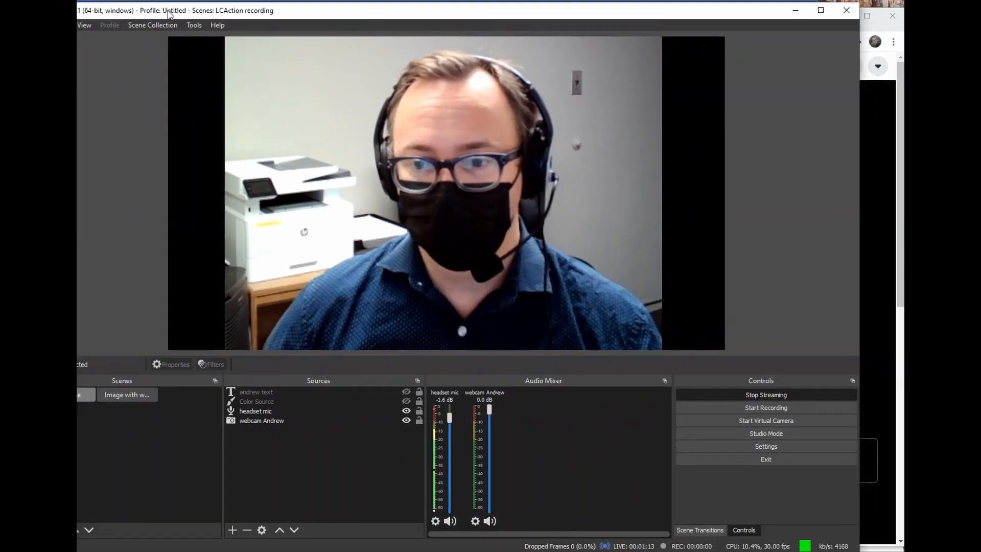
pyautogui.moveTo(854, 546); pyautogui.dragTo(482, 280)
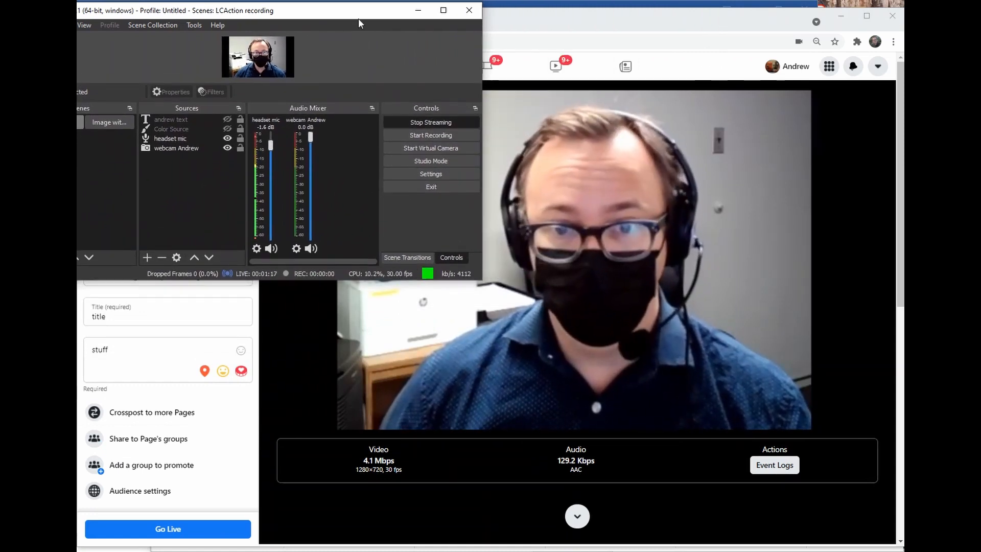
pyautogui.moveTo(358, 16); pyautogui.dragTo(955, 211)
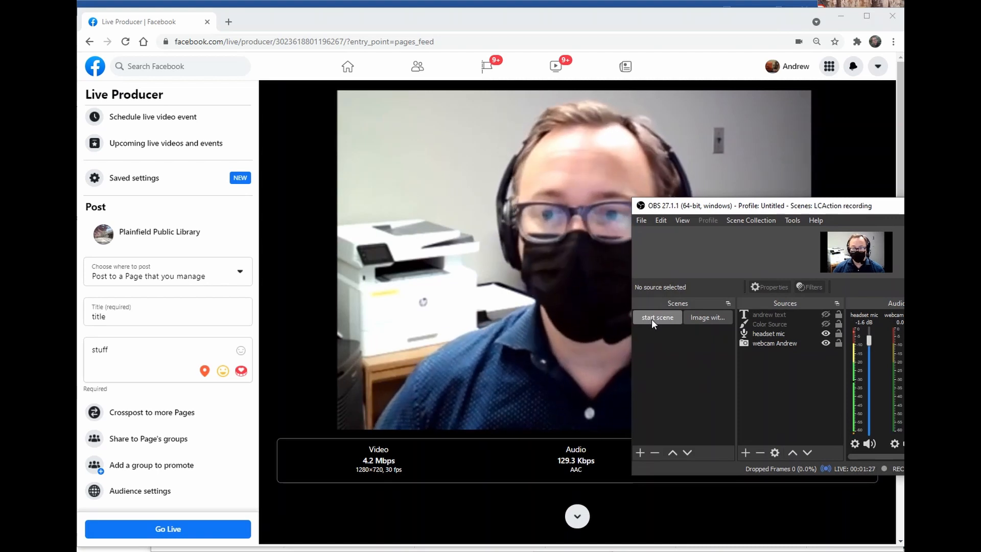
pyautogui.click(712, 315)
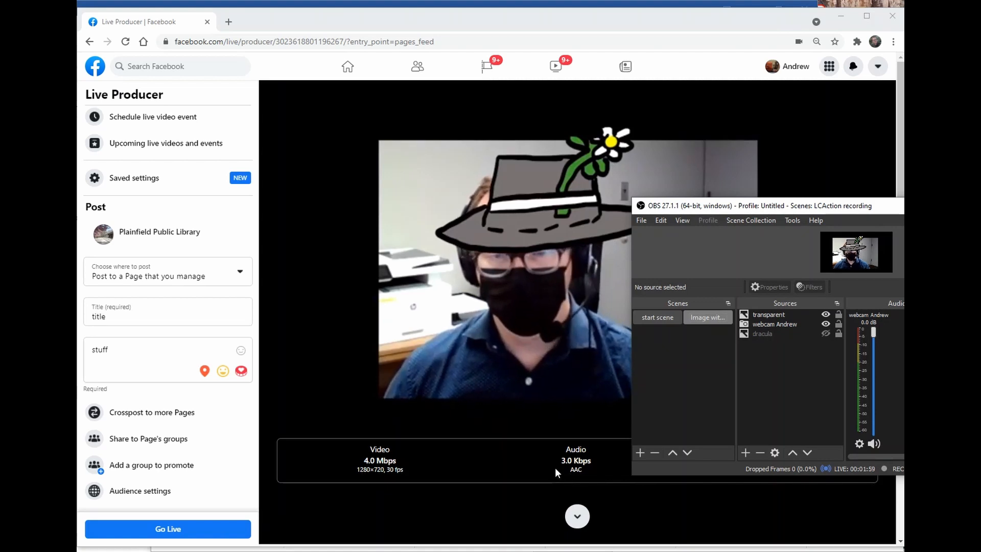
pyautogui.moveTo(805, 208); pyautogui.dragTo(154, 193)
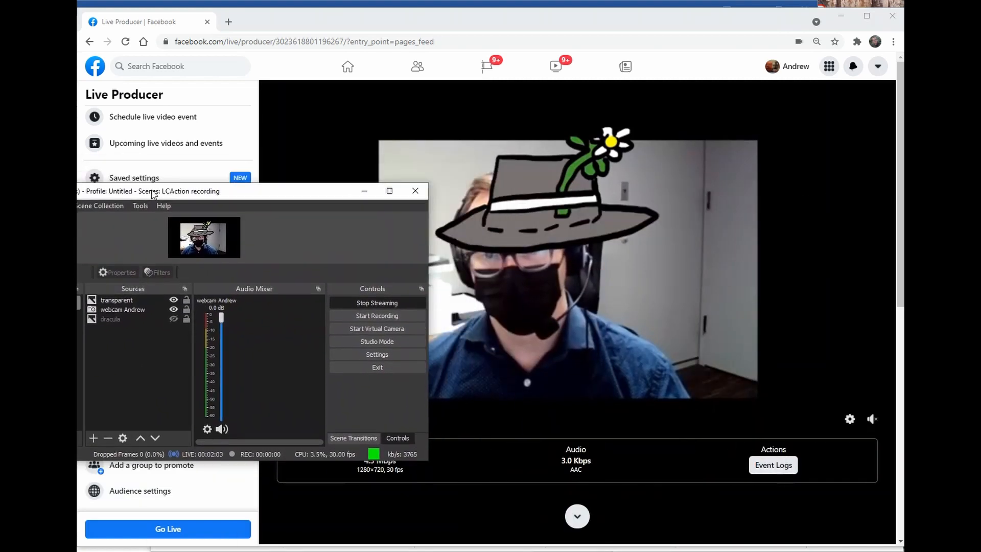
# Stop streaming in OBS, then move its window aside and back to check the Facebook preview.
pyautogui.click(383, 302)
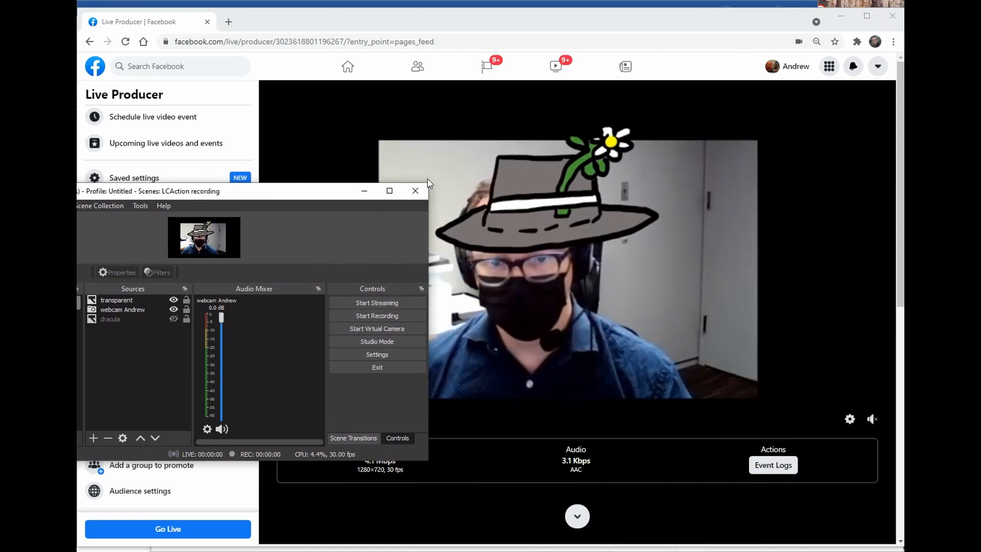
pyautogui.click(364, 191)
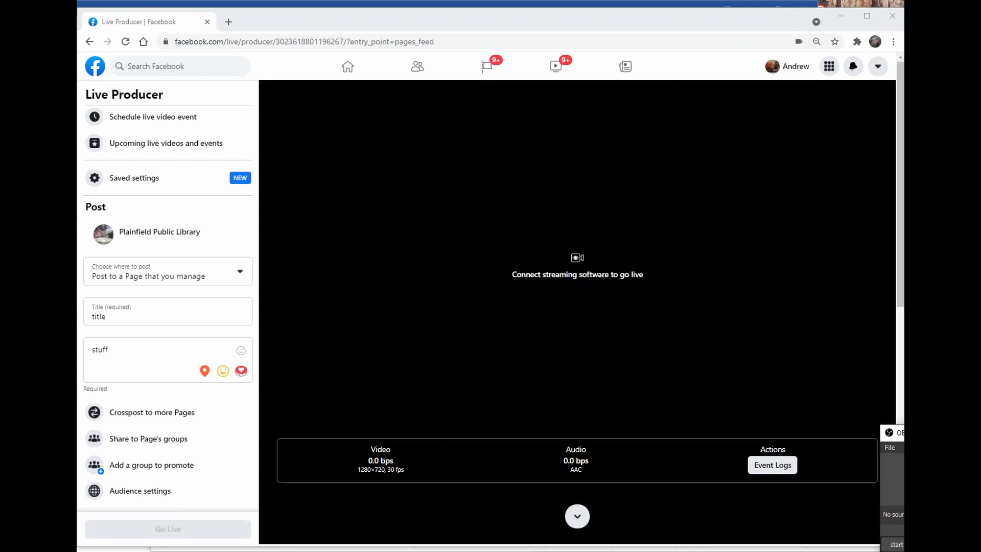
pyautogui.moveTo(902, 433); pyautogui.dragTo(903, 286)
pyautogui.moveTo(980, 307); pyautogui.dragTo(475, 161)
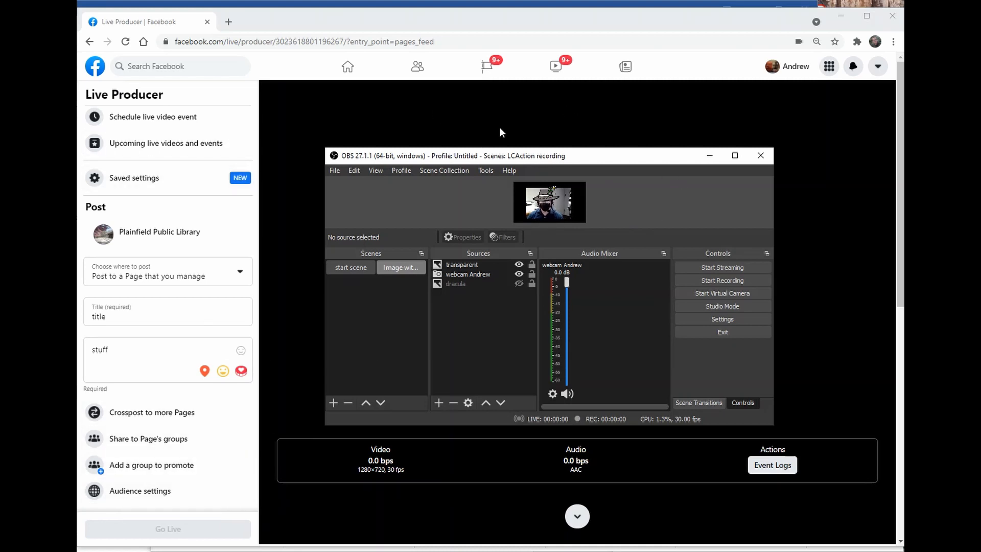
pyautogui.moveTo(499, 155); pyautogui.dragTo(970, 177)
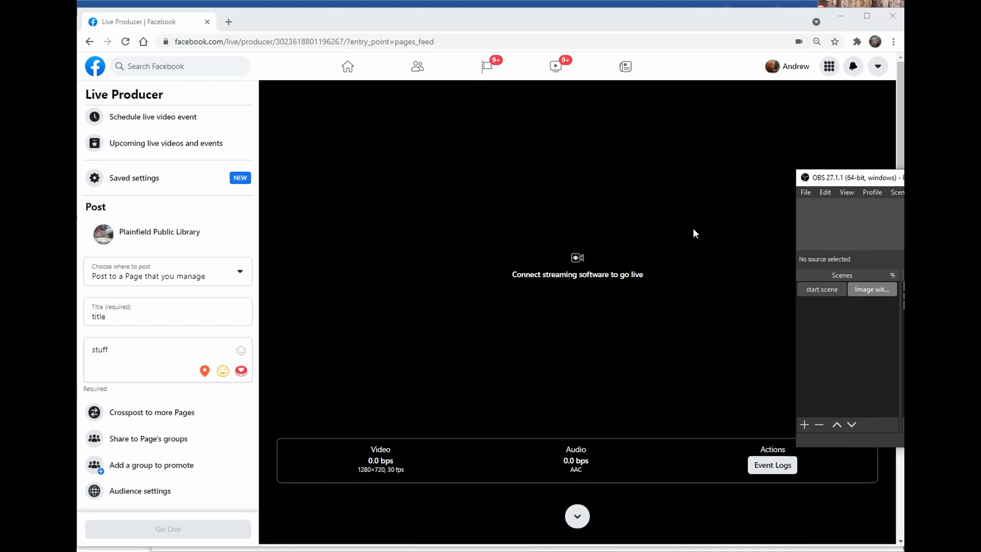
pyautogui.moveTo(955, 180); pyautogui.dragTo(509, 175)
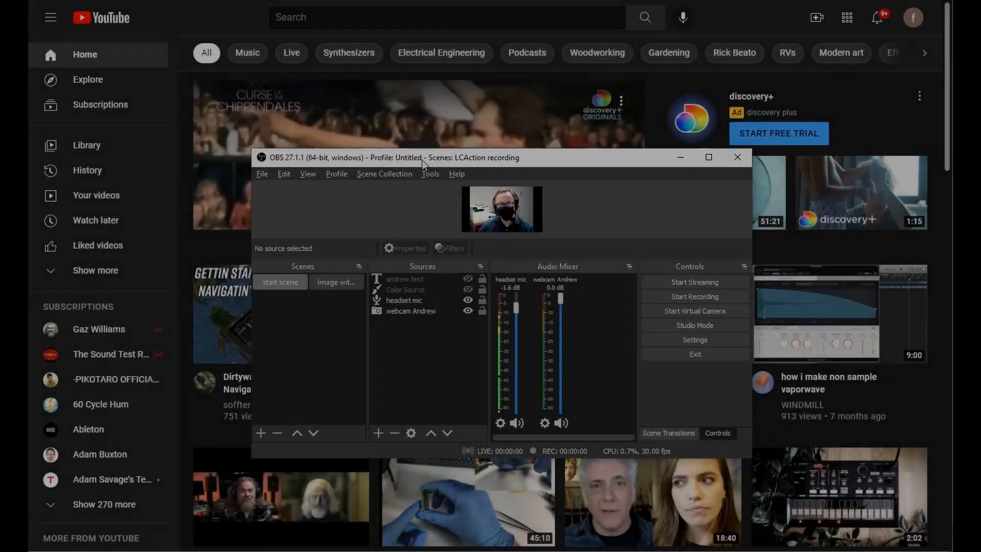
# Enlarge the OBS preview, move the window to the top, and stretch it taller and wider.
pyautogui.moveTo(422, 160); pyautogui.dragTo(398, 161)
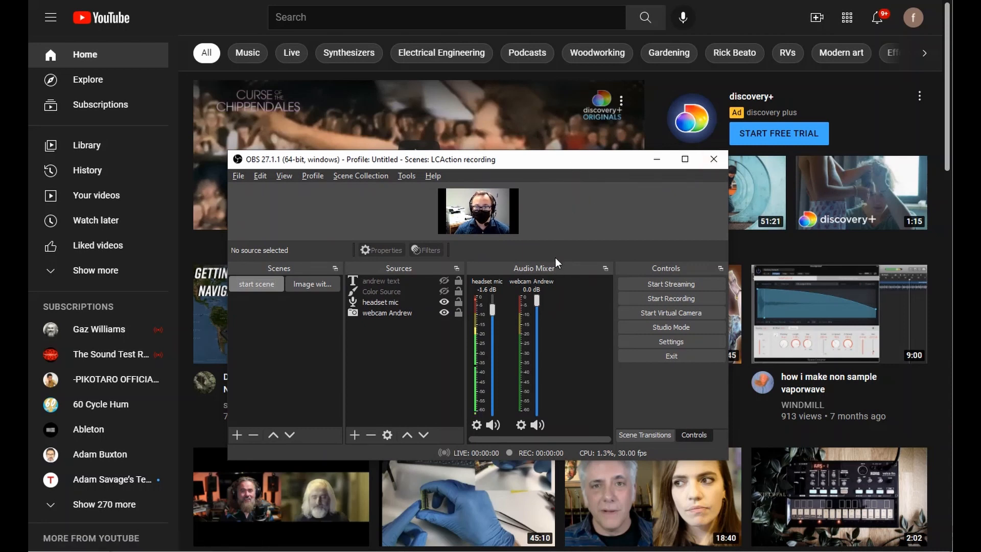
pyautogui.moveTo(554, 262); pyautogui.dragTo(555, 294)
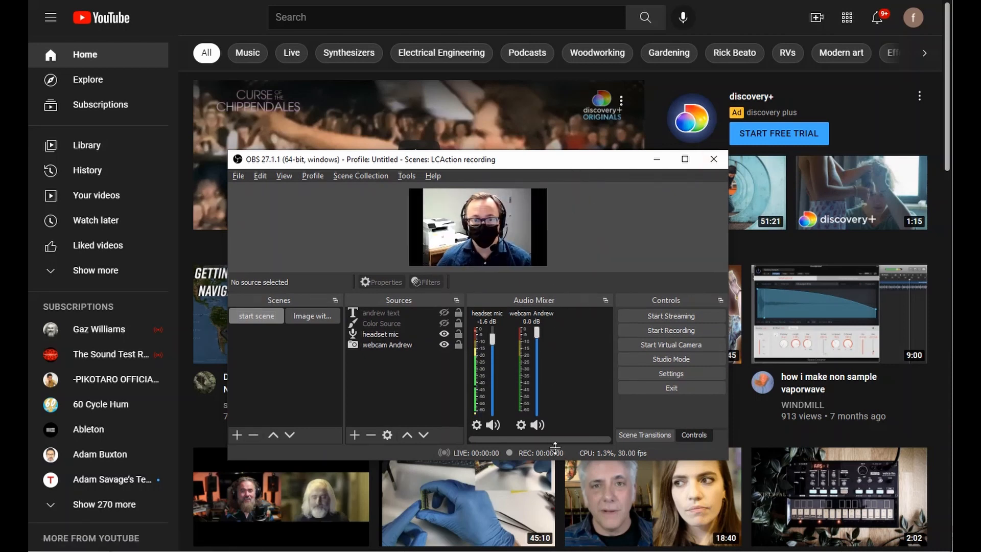
pyautogui.moveTo(559, 158); pyautogui.dragTo(533, 2)
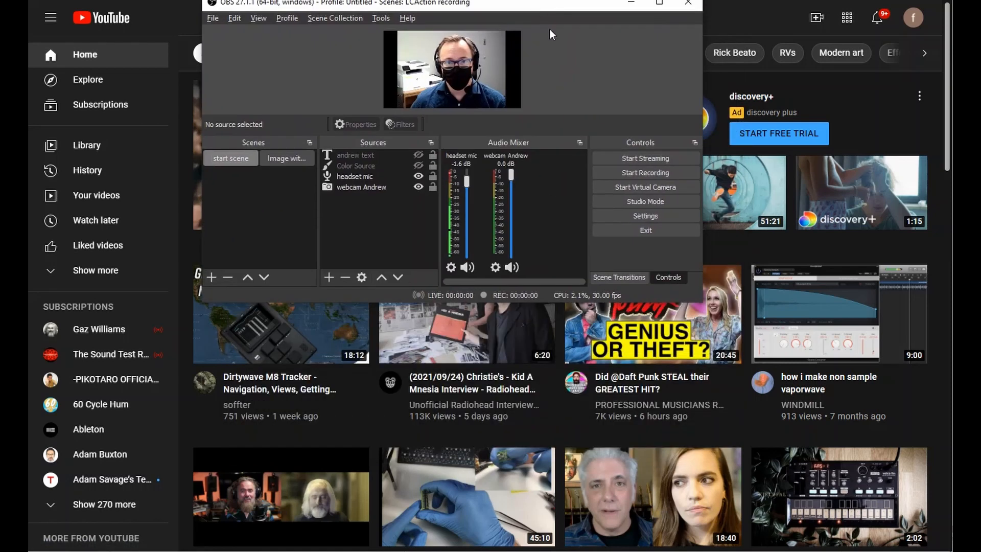
pyautogui.moveTo(674, 302); pyautogui.dragTo(685, 535)
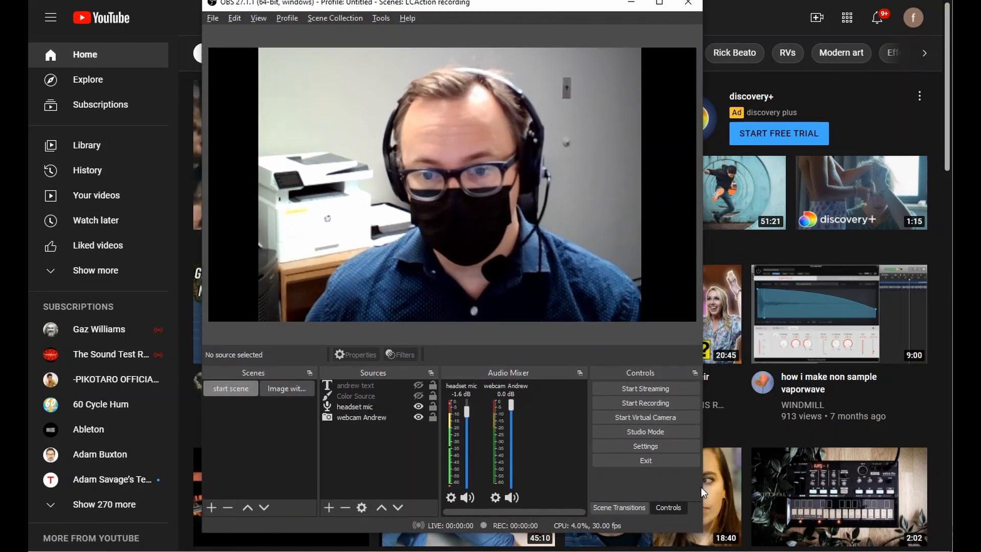
pyautogui.moveTo(703, 490); pyautogui.dragTo(904, 489)
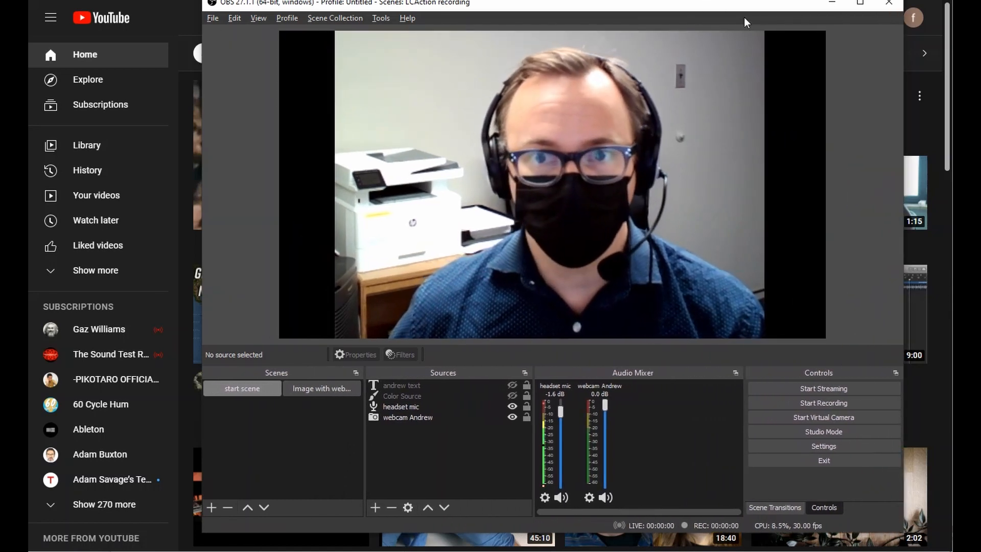
pyautogui.moveTo(743, 7); pyautogui.dragTo(656, 24)
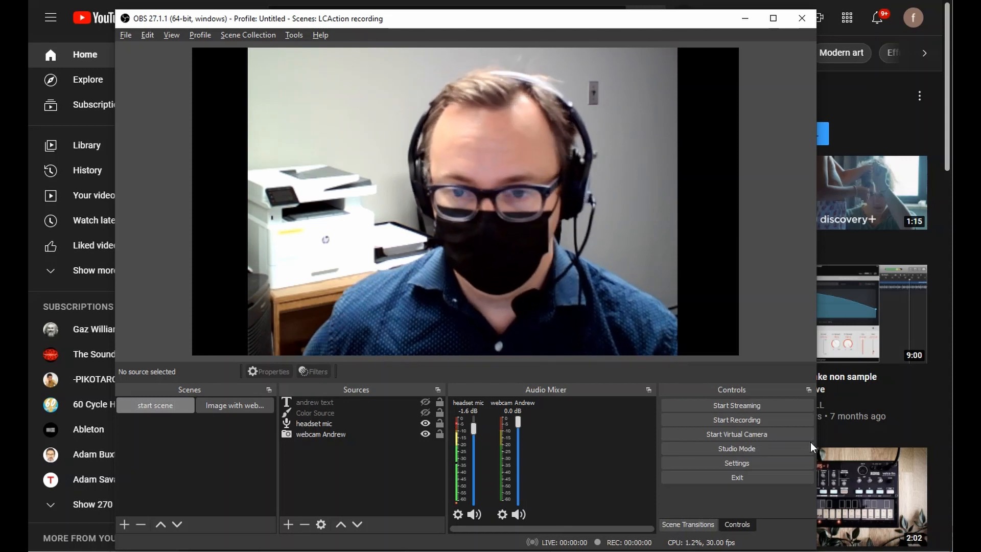
pyautogui.click(739, 462)
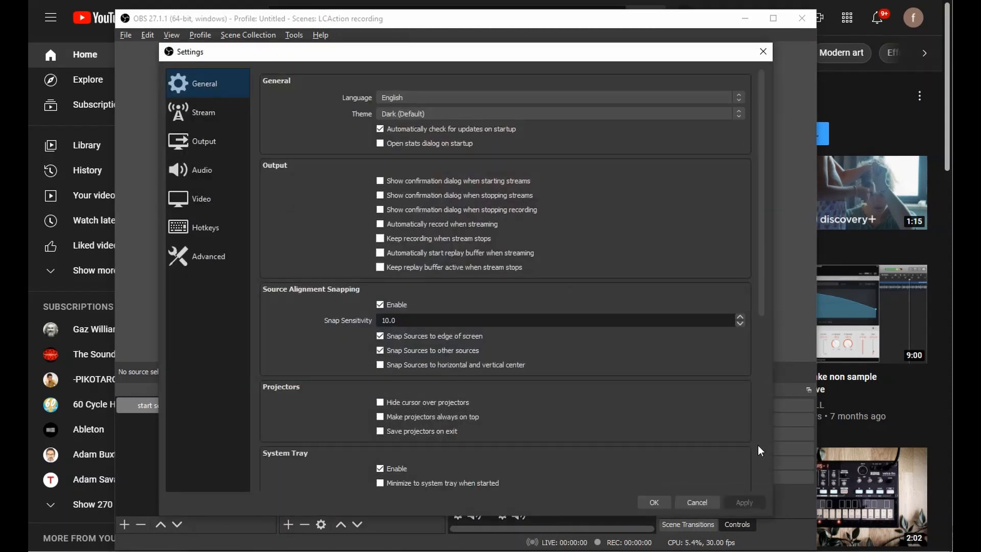
pyautogui.click(216, 114)
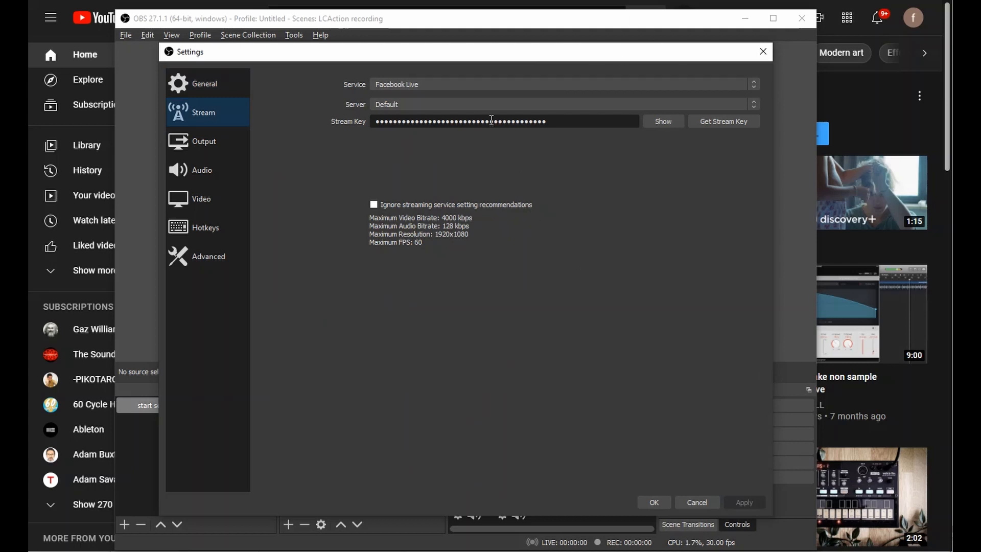
pyautogui.click(410, 85)
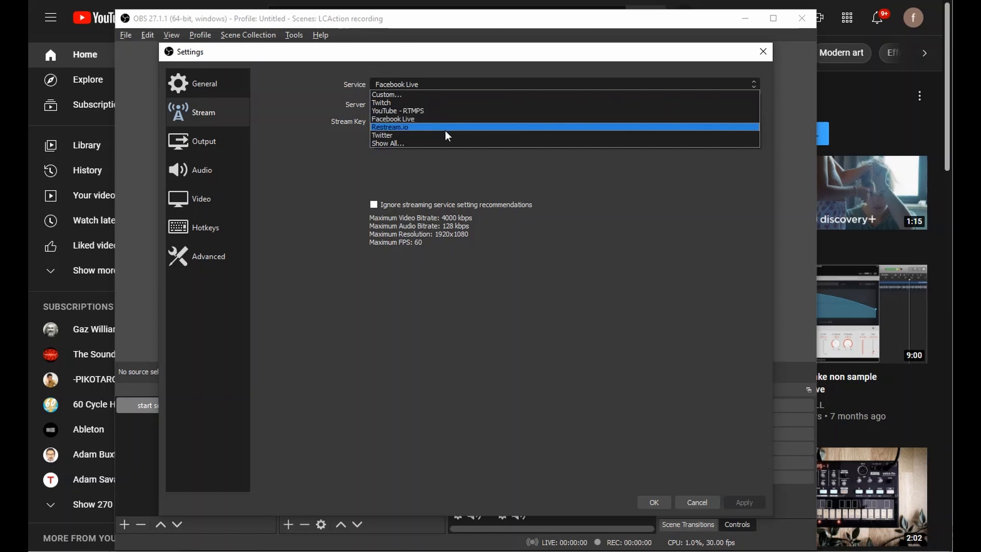
pyautogui.click(396, 111)
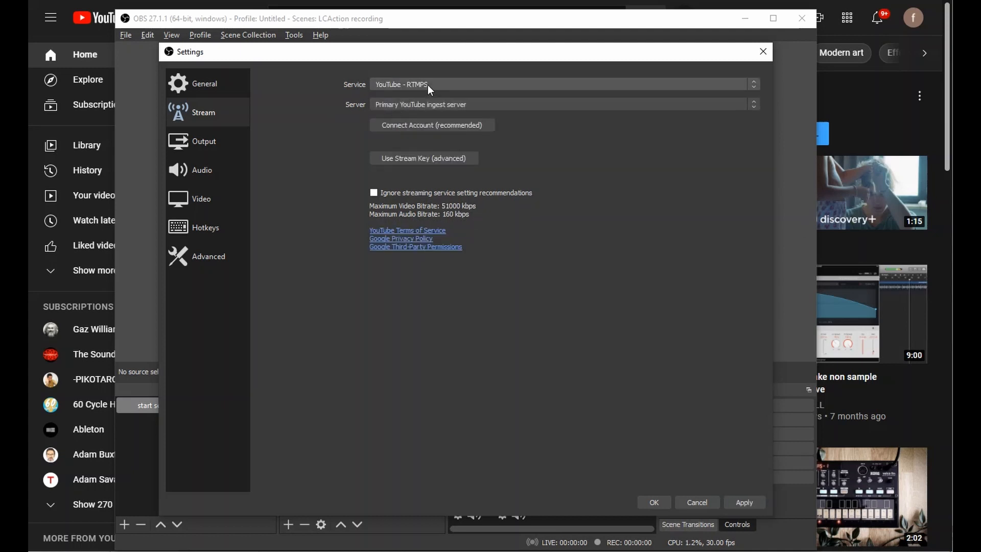
pyautogui.click(463, 105)
pyautogui.click(465, 111)
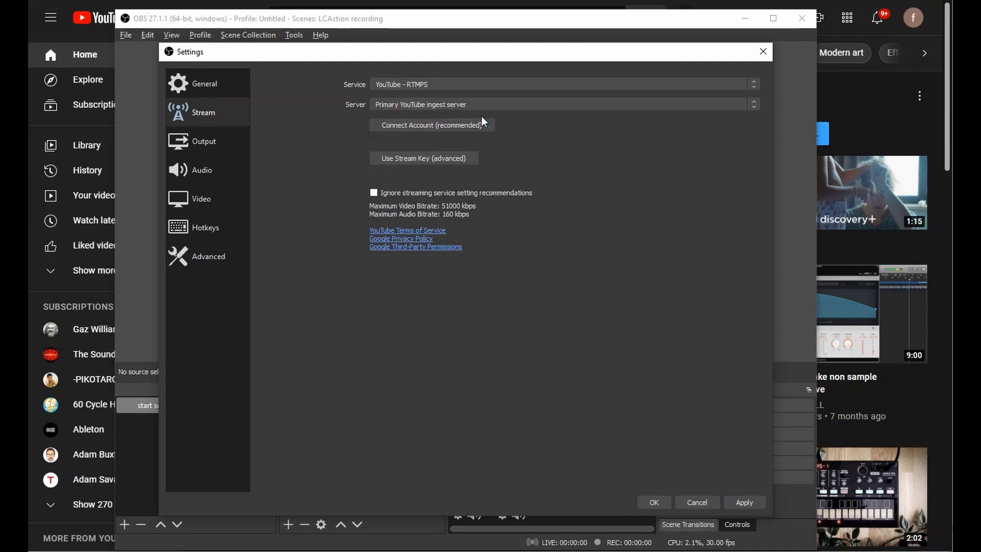
pyautogui.click(416, 157)
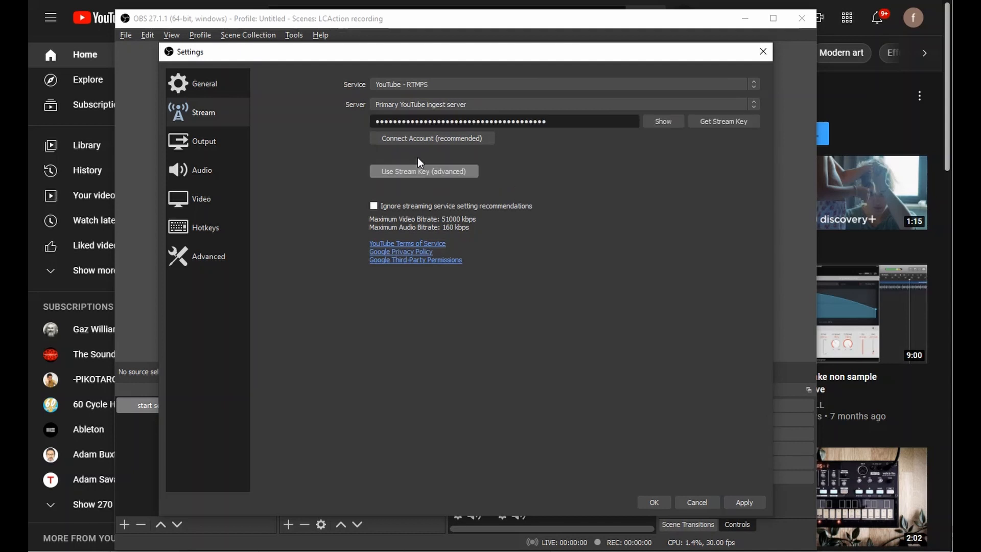
pyautogui.moveTo(566, 126); pyautogui.dragTo(313, 121)
pyautogui.press('BackSpace')
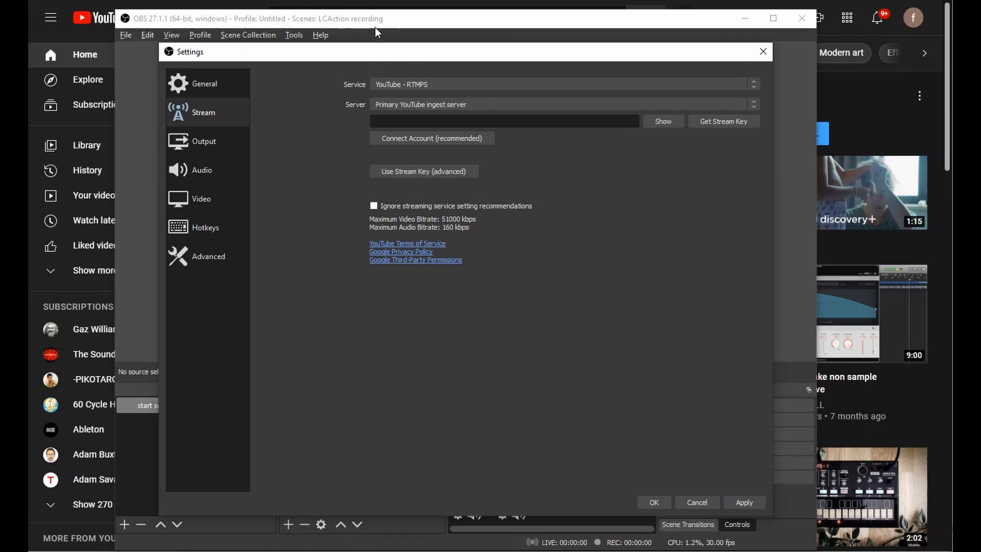
pyautogui.click(697, 502)
# Open Create > Go live in YouTube Studio and copy the stream key, then restore OBS.
pyautogui.moveTo(406, 18); pyautogui.dragTo(980, 105)
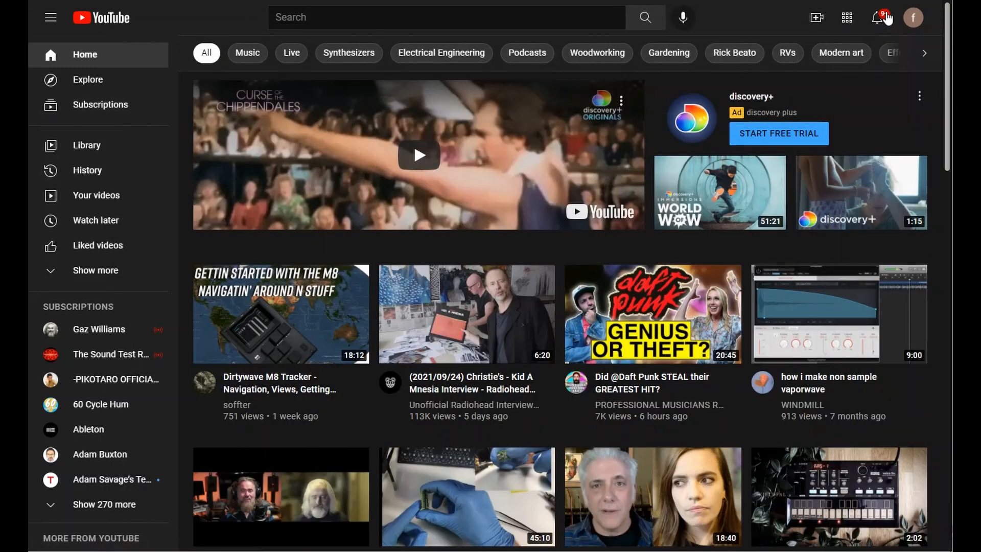
pyautogui.click(816, 20)
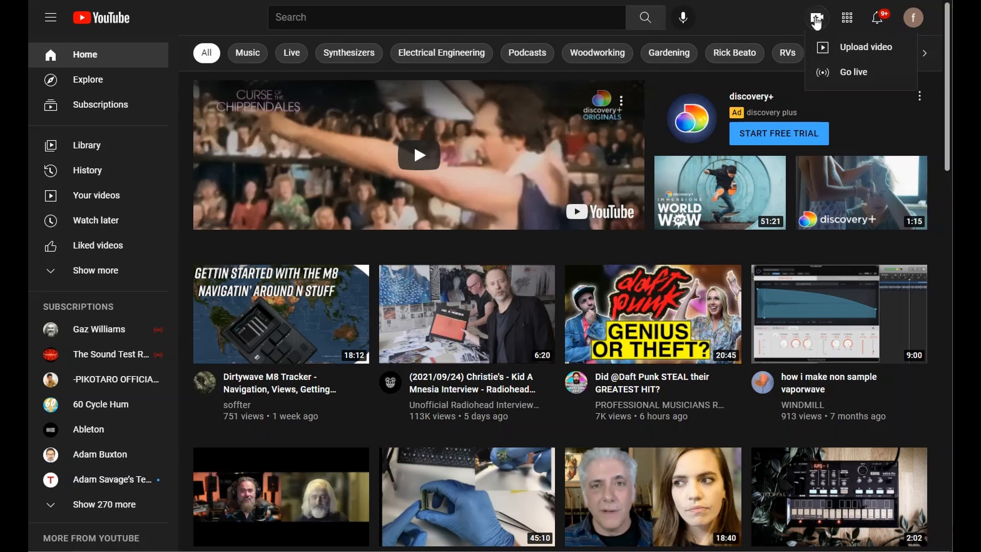
pyautogui.click(825, 73)
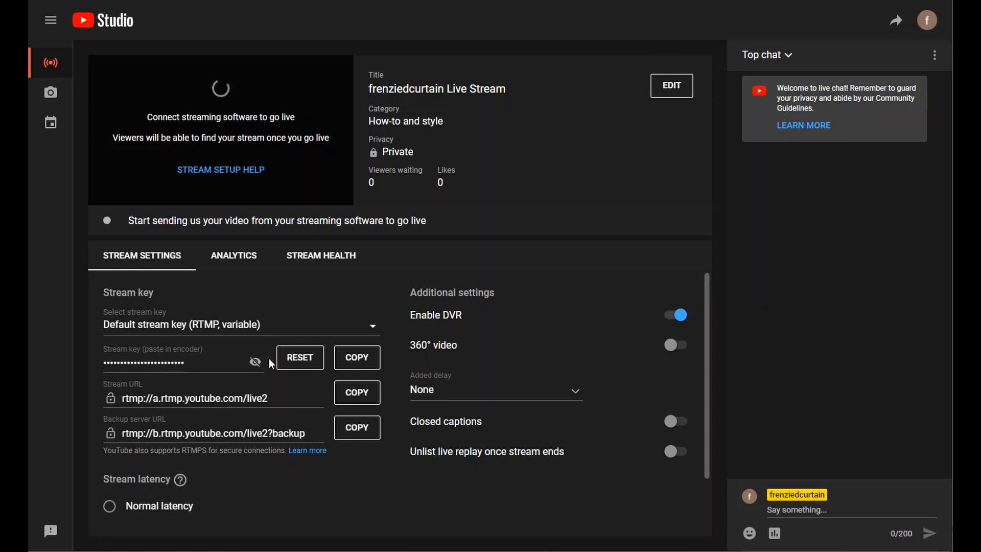
pyautogui.click(357, 364)
pyautogui.moveTo(951, 146); pyautogui.dragTo(279, 13)
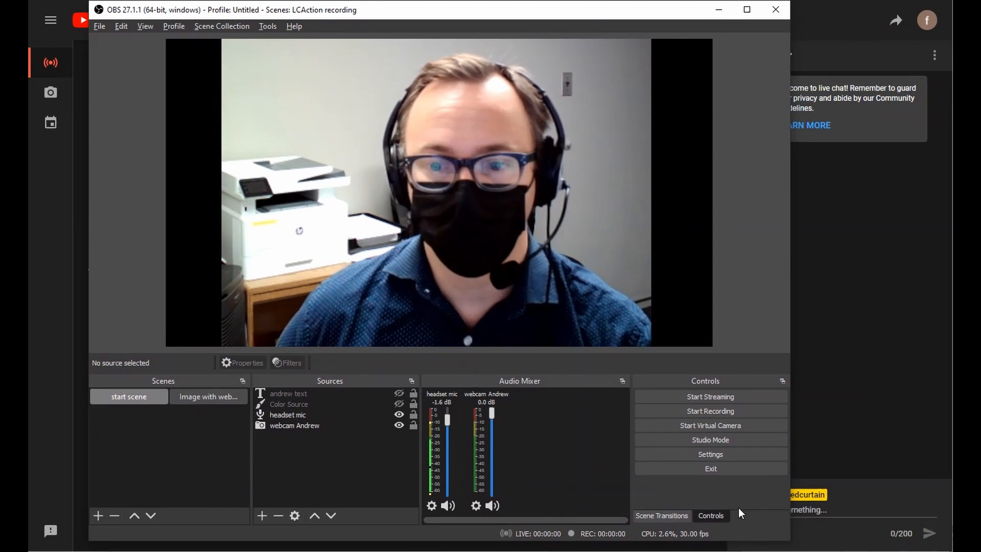
# Set the Stream service to YouTube - RTMPS with the copied YouTube stream key and save.
pyautogui.click(700, 450)
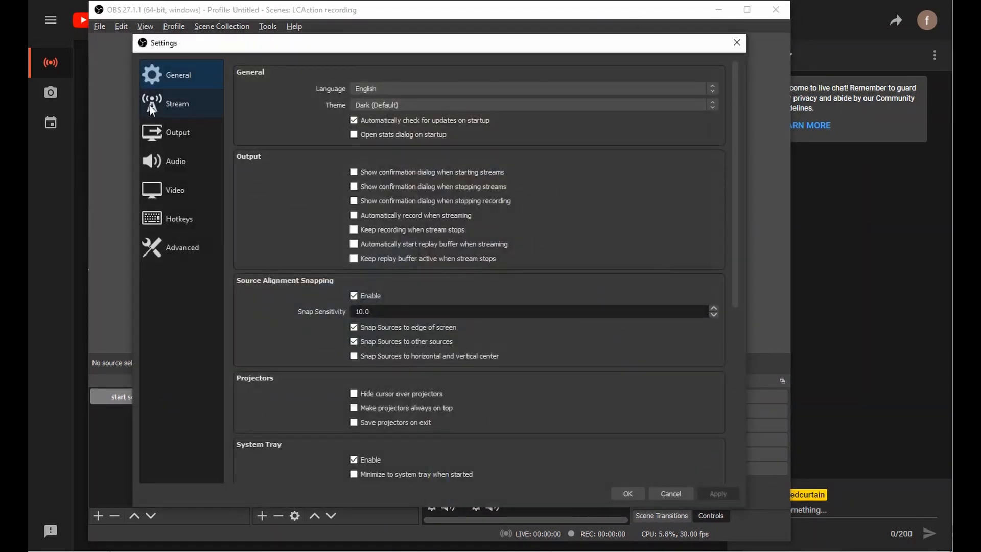
pyautogui.click(152, 110)
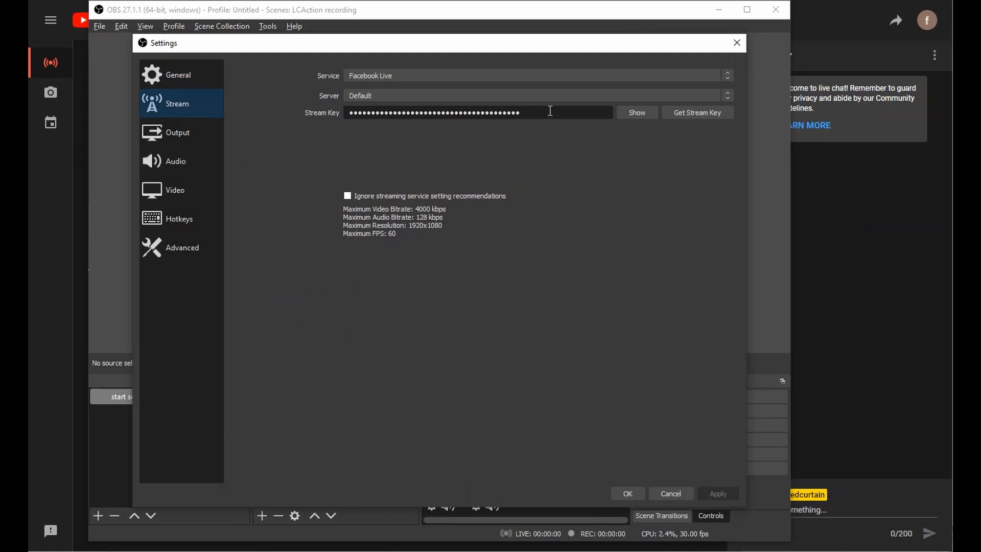
pyautogui.moveTo(548, 108); pyautogui.dragTo(337, 112)
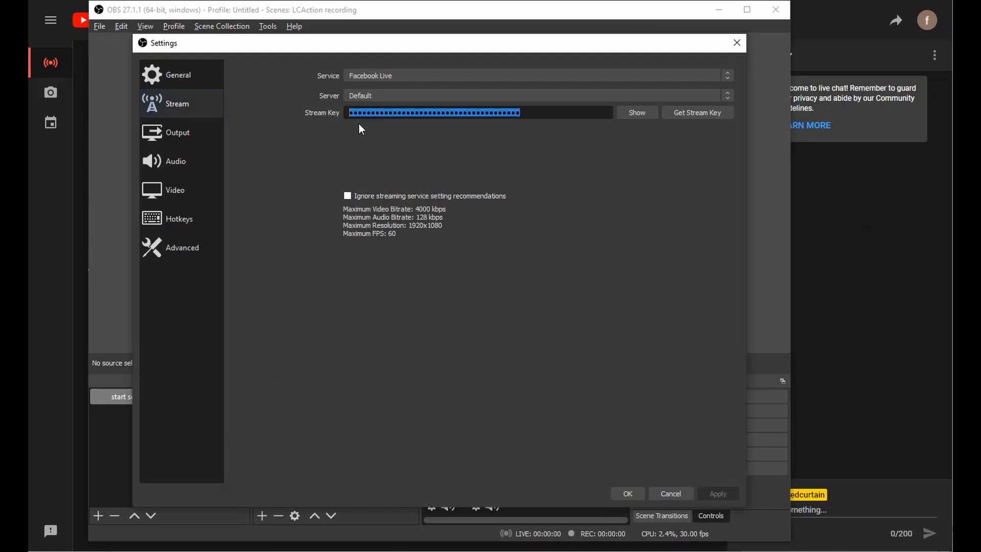
pyautogui.press('BackSpace')
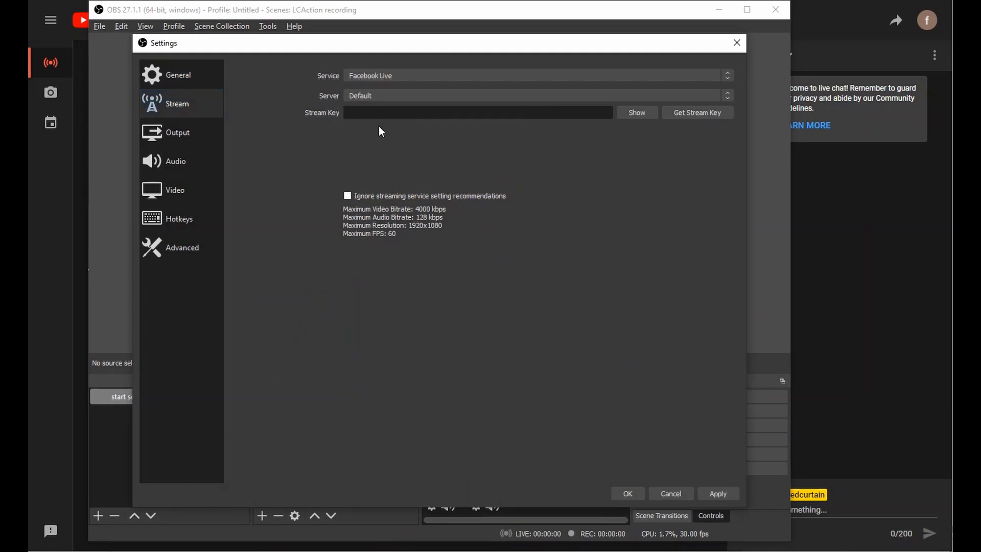
pyautogui.hotkey('ctrl', 'v')
pyautogui.click(412, 75)
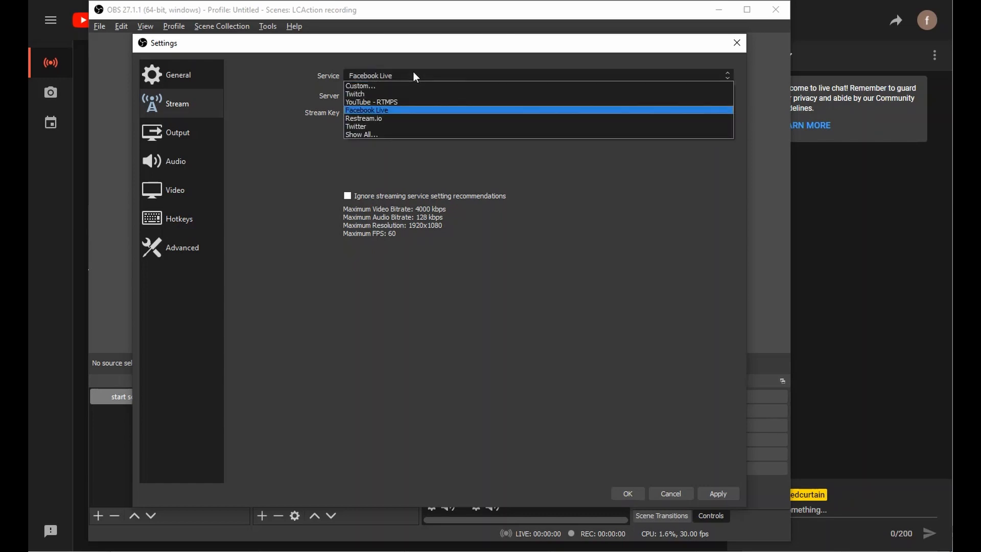
pyautogui.click(397, 101)
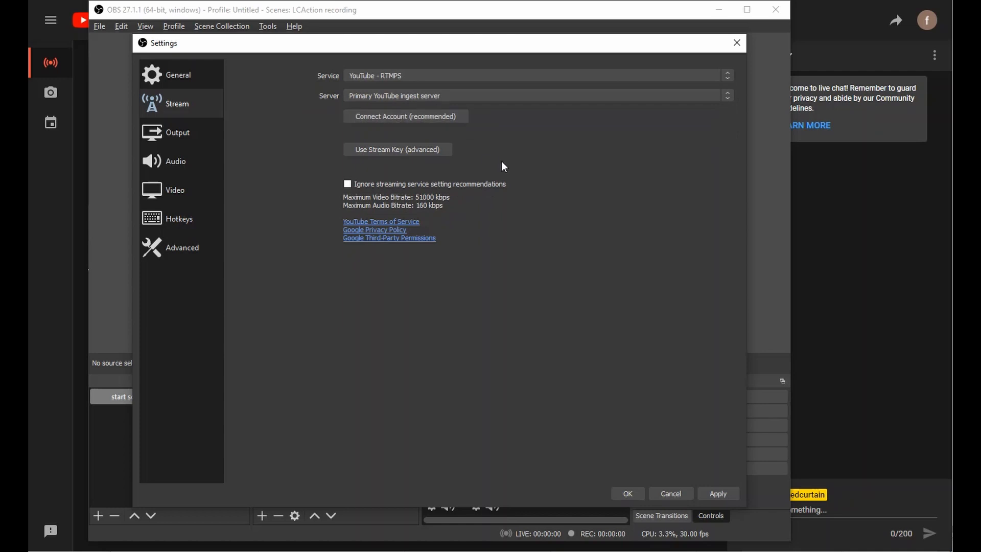
pyautogui.click(396, 150)
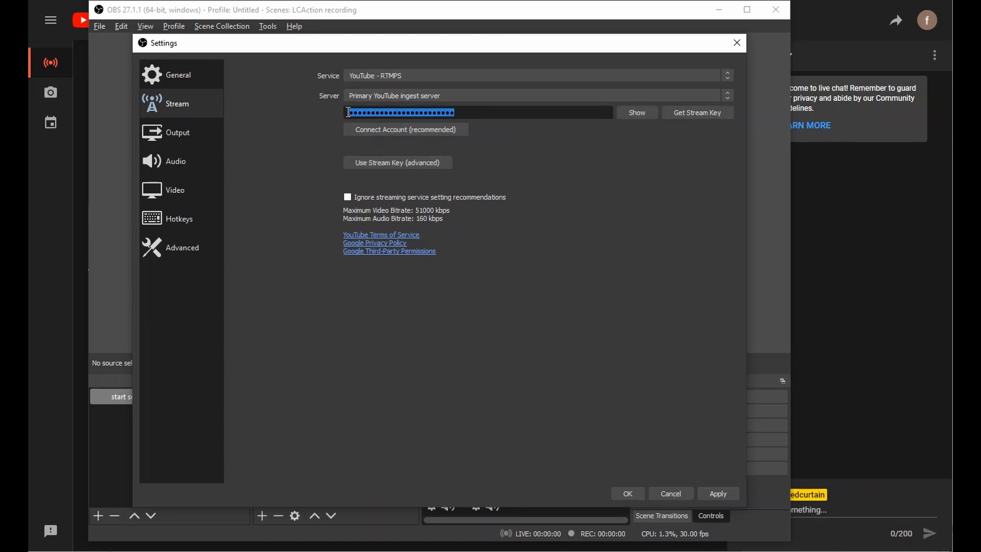
pyautogui.hotkey('ctrl', 'v')
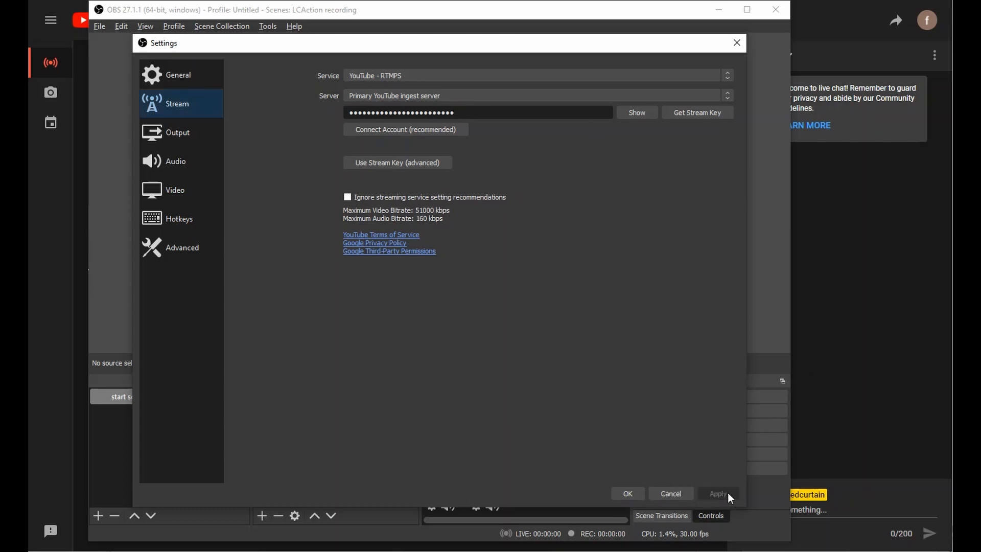
pyautogui.click(623, 492)
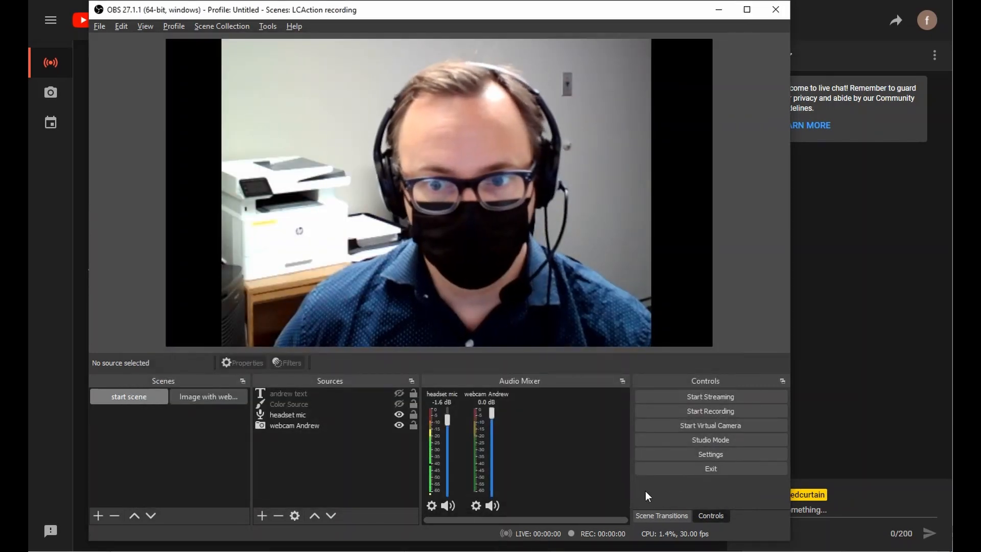
# Start streaming the webcam scene to YouTube and view the live dashboard beside OBS.
pyautogui.moveTo(491, 10); pyautogui.dragTo(545, 30)
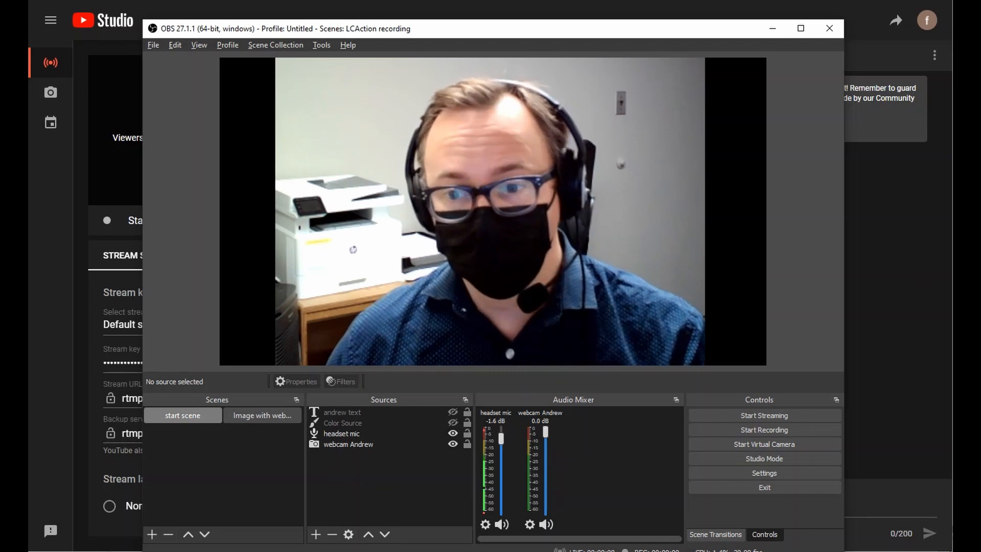
pyautogui.click(751, 415)
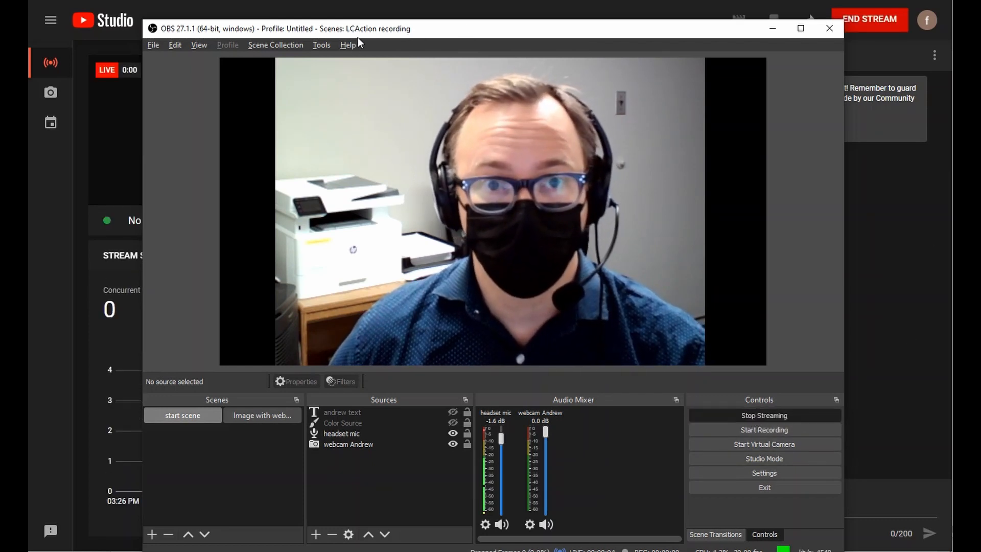
pyautogui.moveTo(359, 29); pyautogui.dragTo(980, 231)
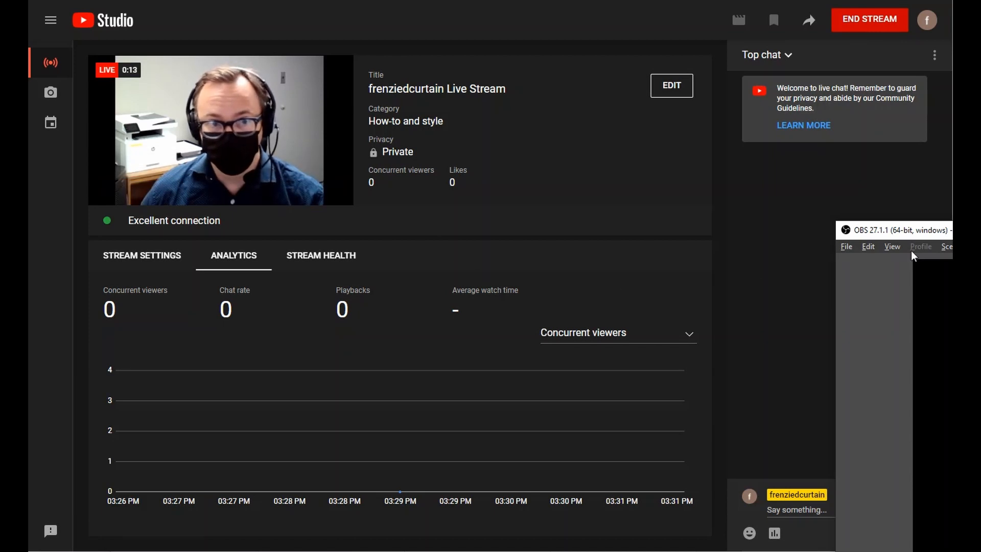
# Switch OBS to the Image with webcam scene and back to start scene during the live stream.
pyautogui.click(978, 229)
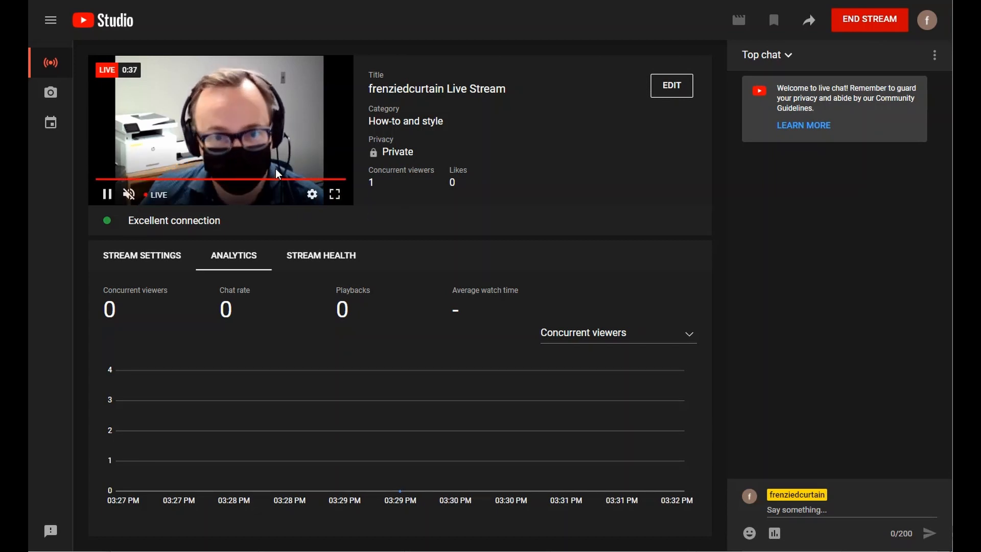
pyautogui.moveTo(951, 122); pyautogui.dragTo(556, 7)
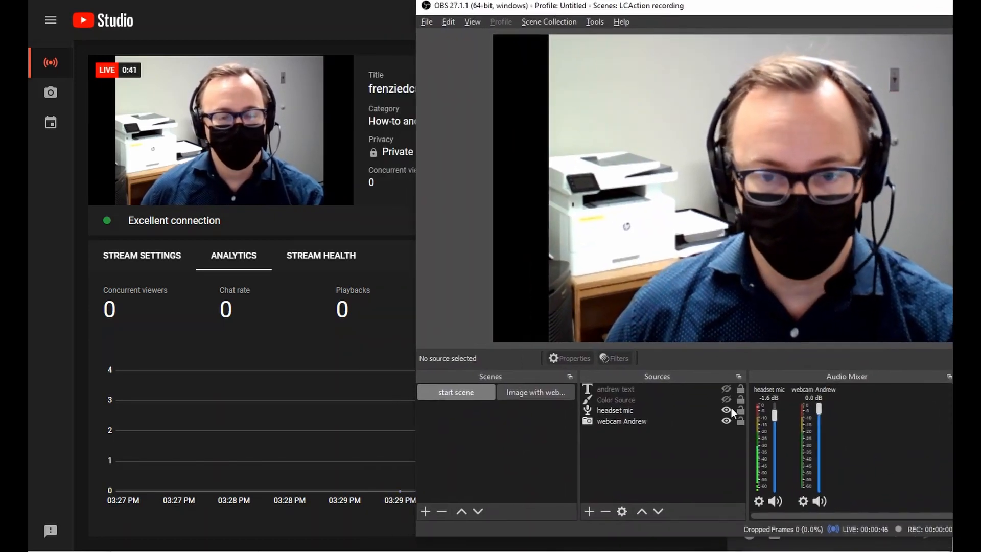
pyautogui.click(536, 394)
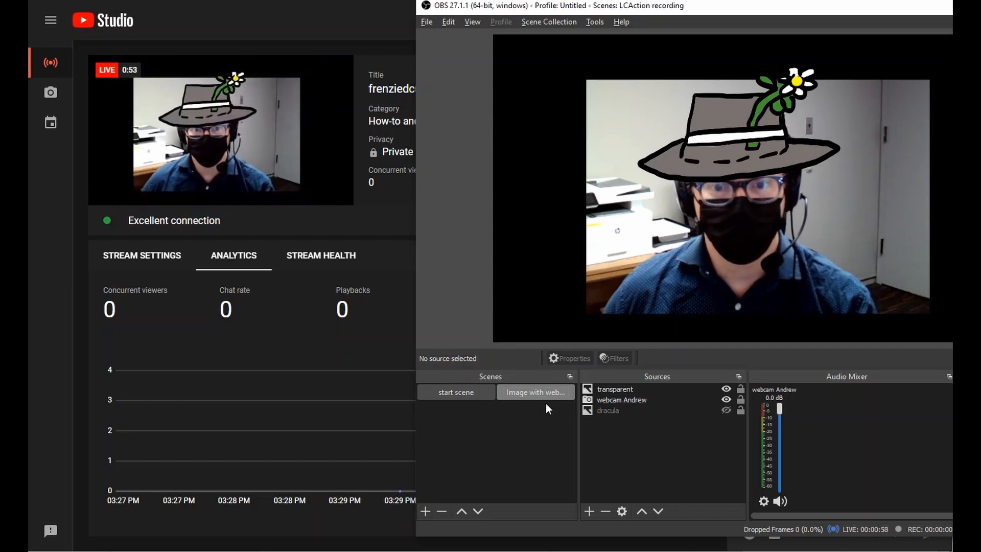
pyautogui.click(442, 393)
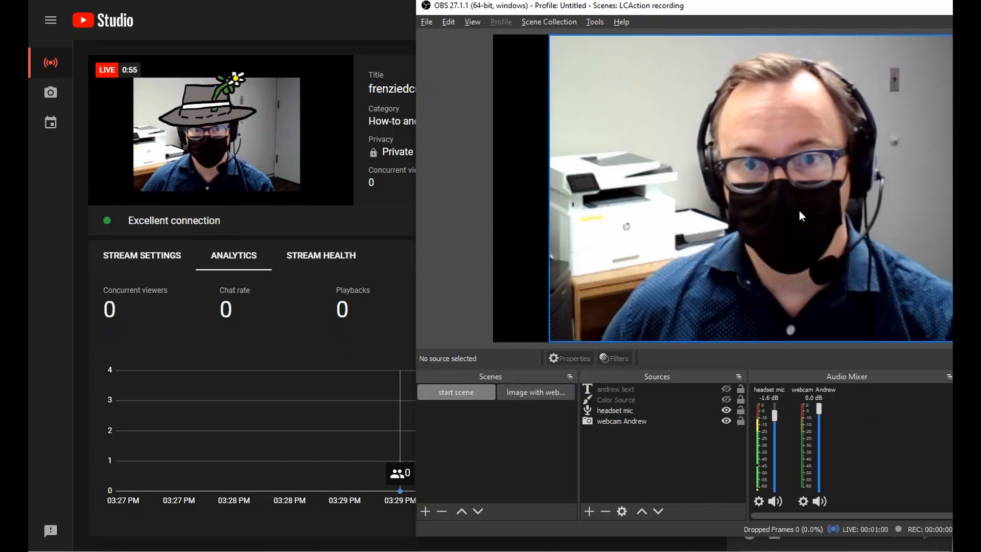
pyautogui.moveTo(708, 11); pyautogui.dragTo(511, 2)
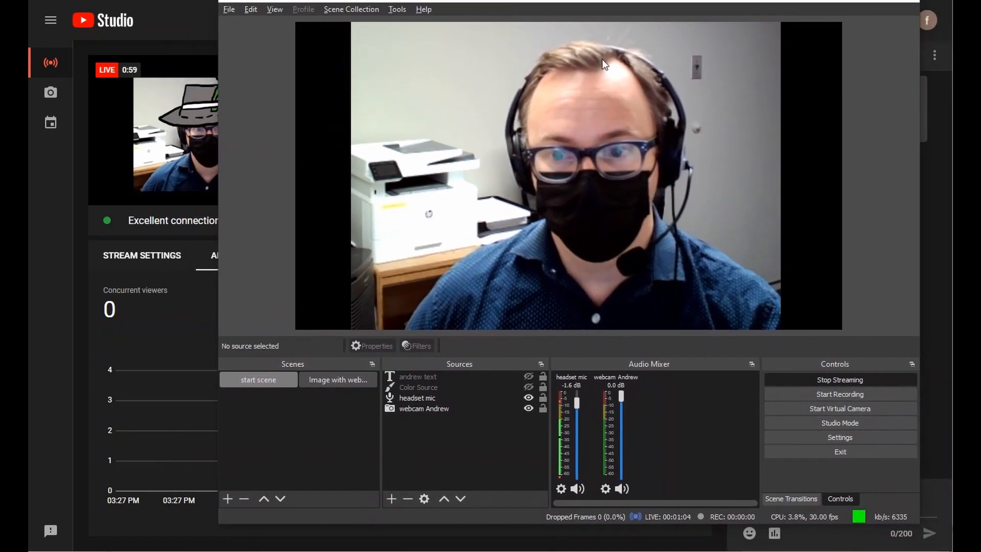
# Stop the OBS stream and move the OBS window mostly off-screen to reveal YouTube Studio.
pyautogui.click(868, 381)
pyautogui.moveTo(752, 2); pyautogui.dragTo(980, 62)
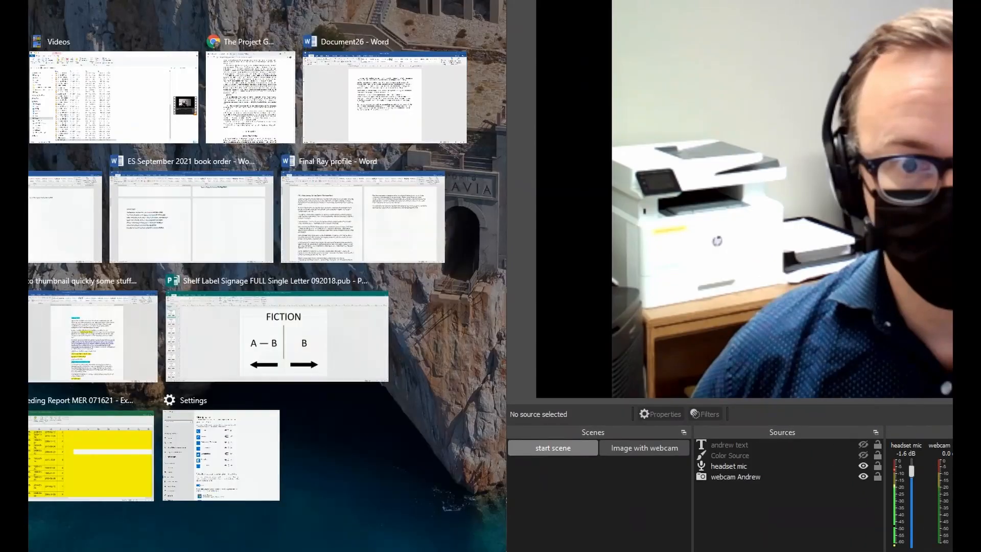
pyautogui.click(471, 343)
pyautogui.moveTo(766, 1); pyautogui.dragTo(970, 179)
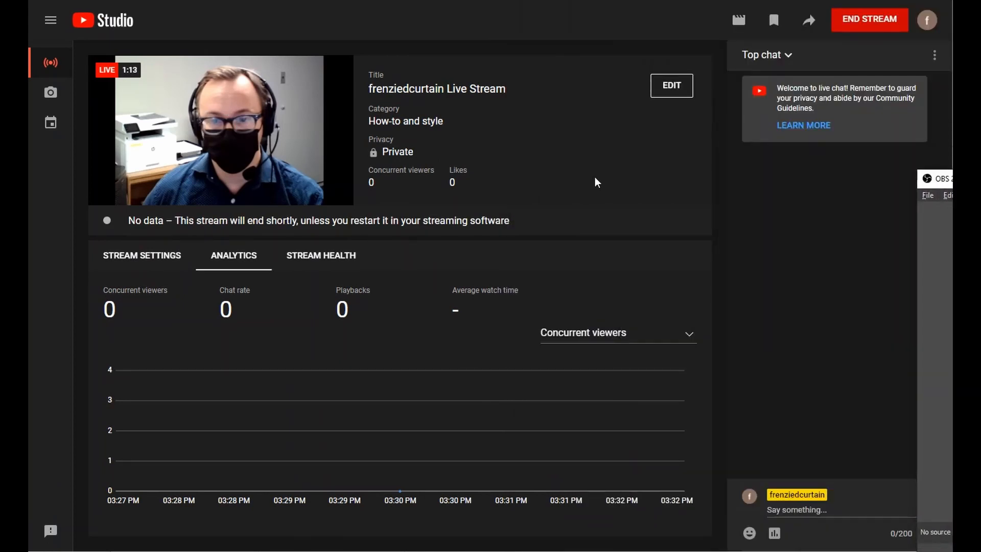
pyautogui.click(596, 191)
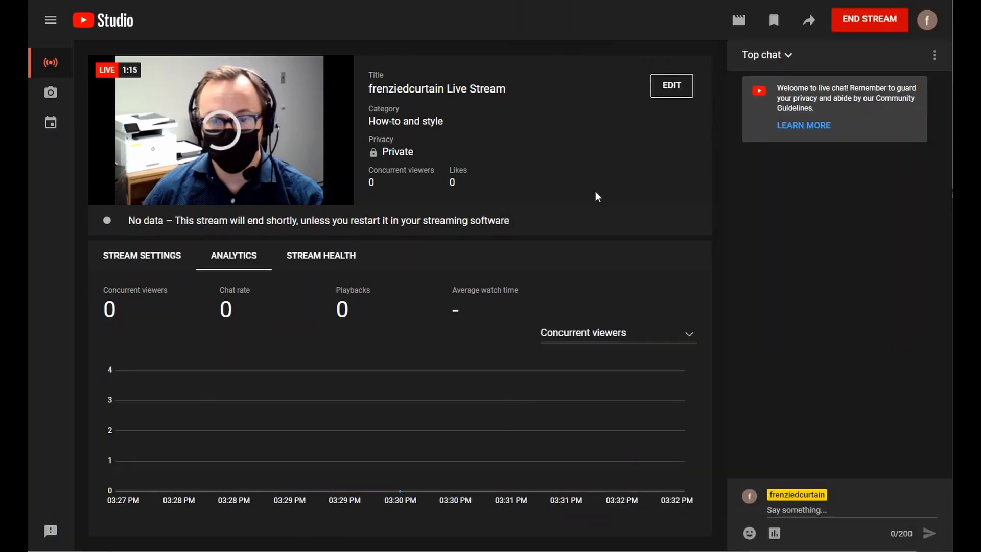
# End the YouTube broadcast, confirm it, and dismiss the 1:27 Stream Finished summary.
pyautogui.moveTo(237, 125)
pyautogui.click(865, 24)
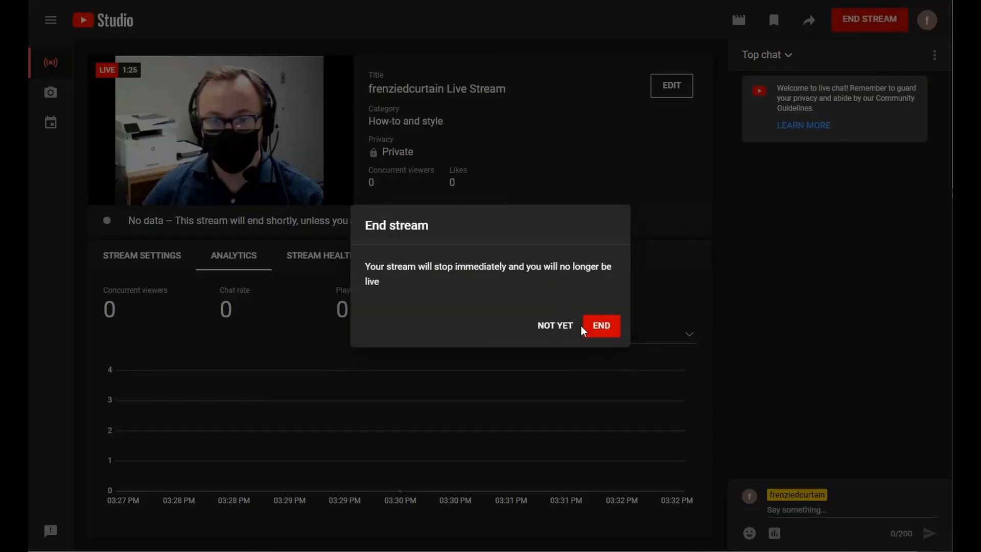
pyautogui.click(600, 332)
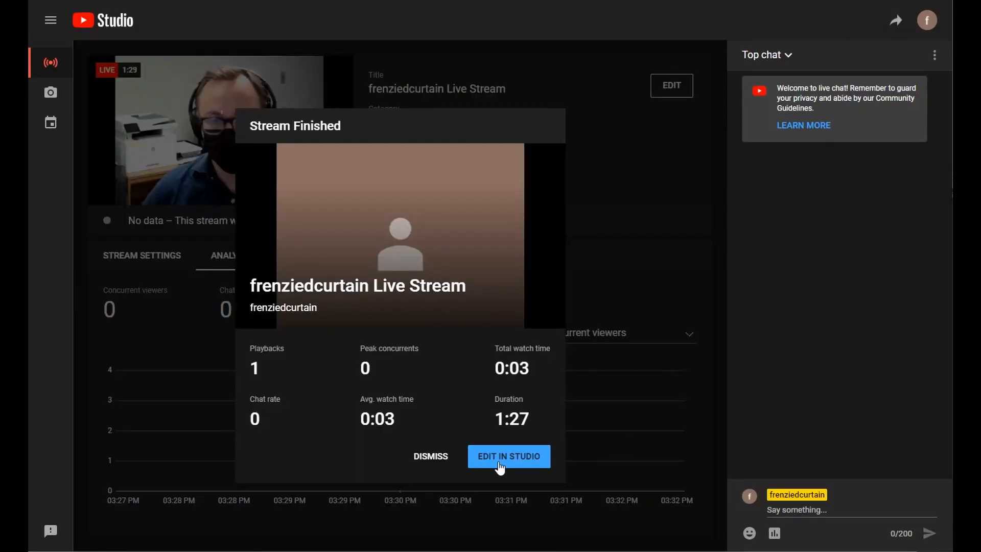
pyautogui.click(439, 460)
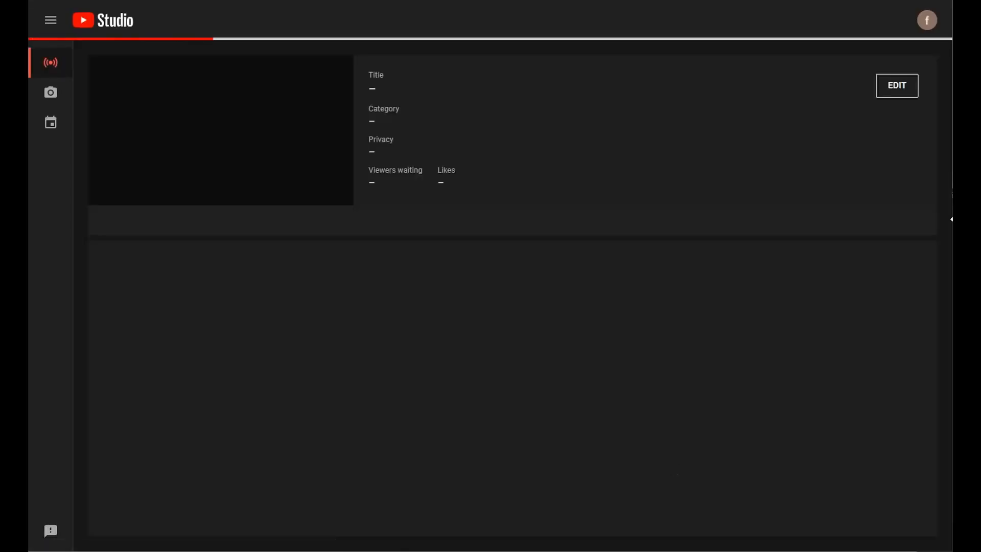
# Drag OBS back over YouTube Studio and resize it larger from the bottom-right corner.
pyautogui.moveTo(951, 193); pyautogui.dragTo(278, 0)
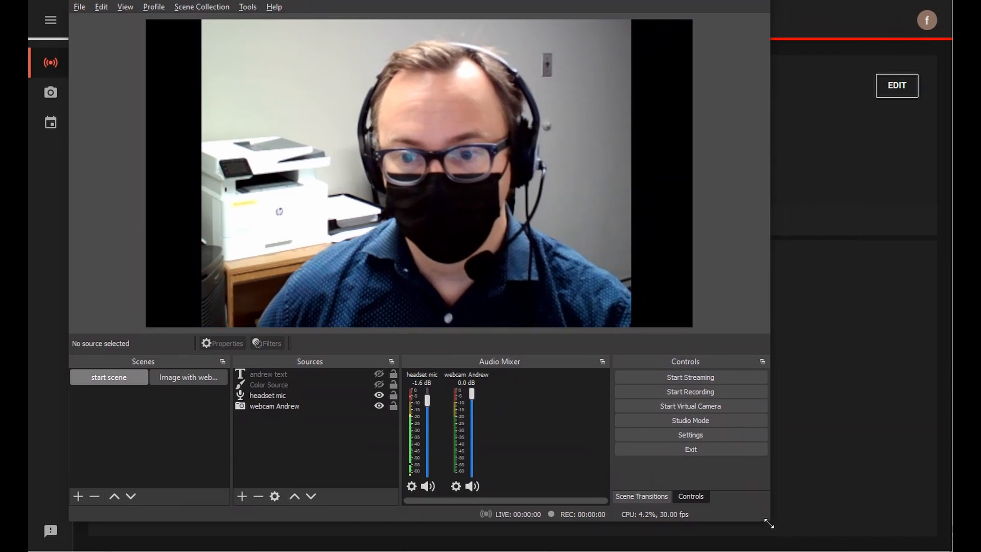
pyautogui.moveTo(769, 521); pyautogui.dragTo(931, 548)
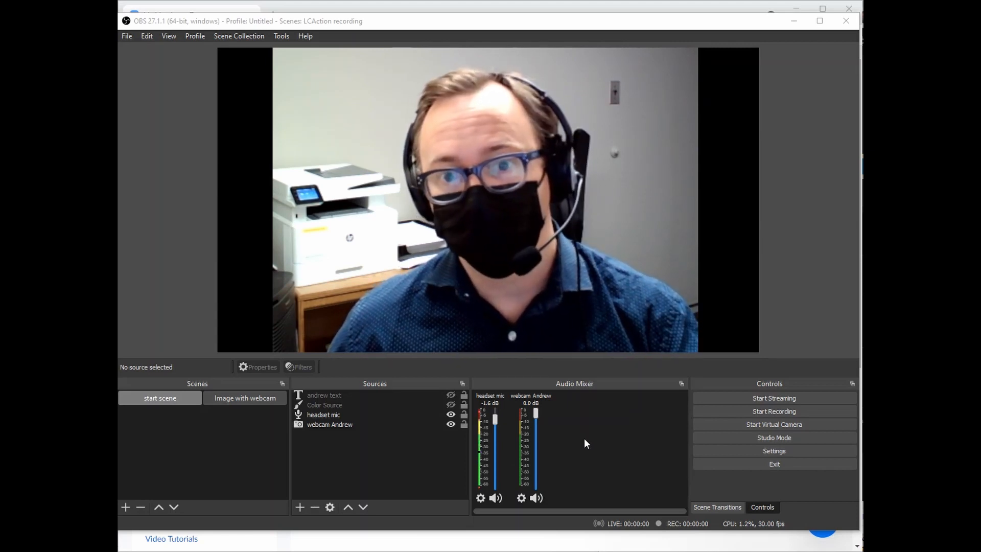
# Add a Media Source named 'movie' to the start scene.
pyautogui.click(299, 506)
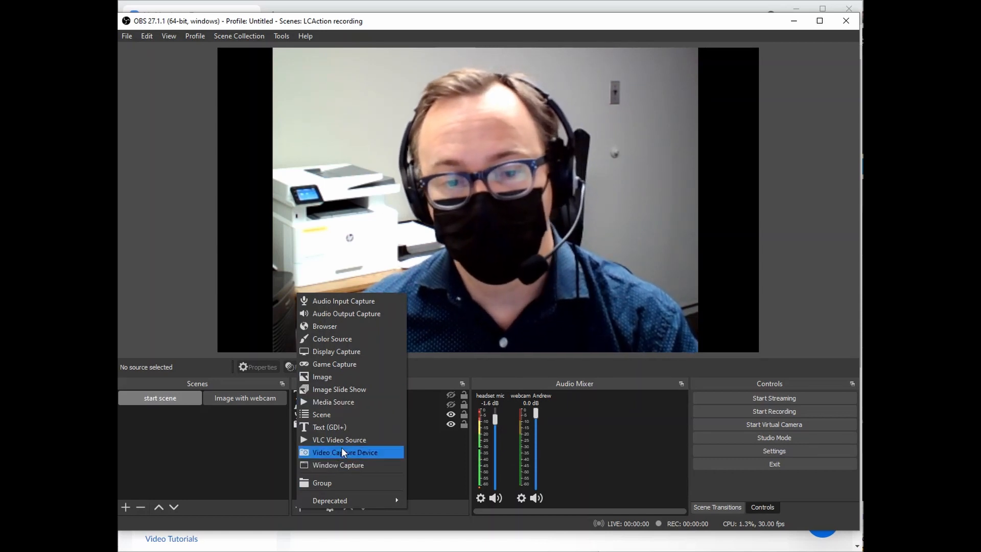
pyautogui.click(333, 401)
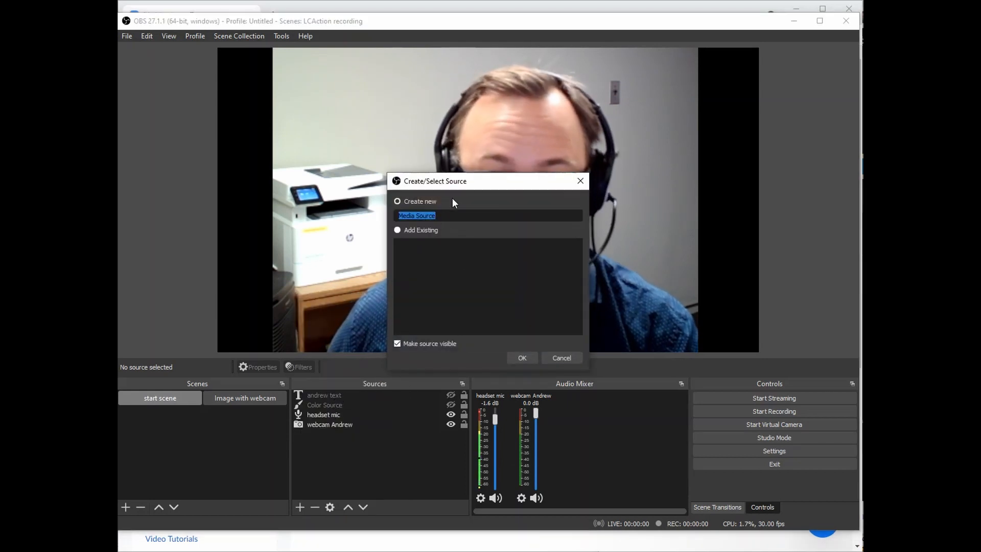
pyautogui.write('movie')
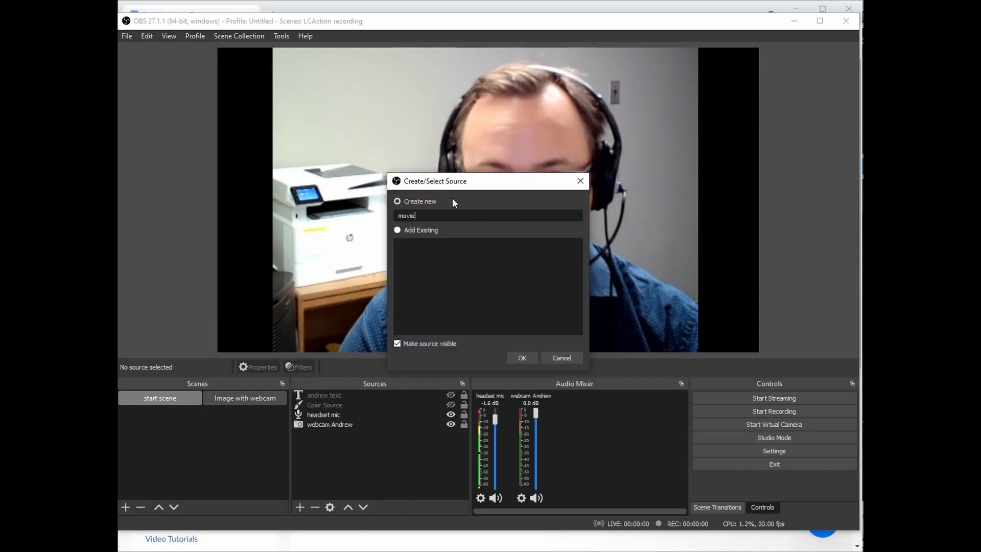
pyautogui.click(522, 357)
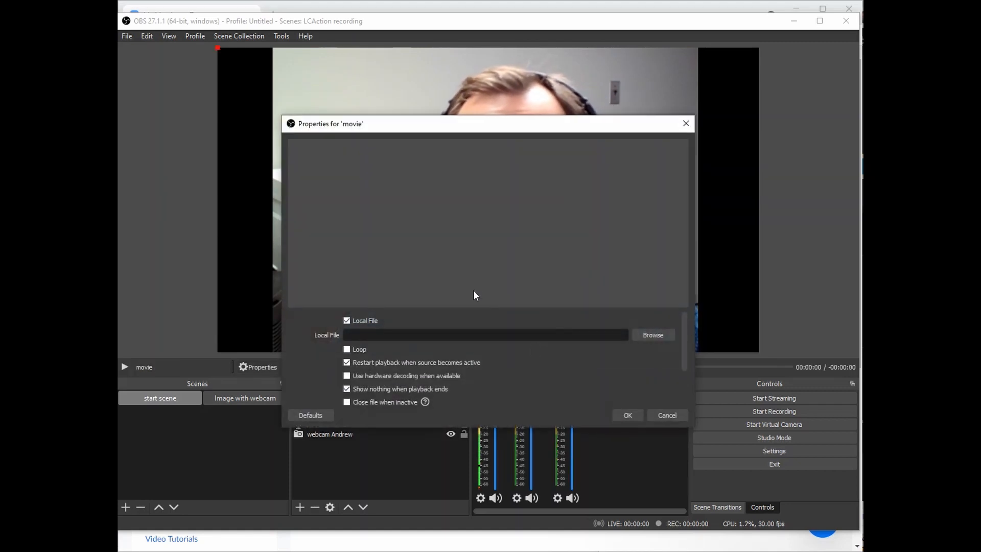
# Choose transparencyetc.mp4 from the Videos folder as the movie source's local file.
pyautogui.click(653, 336)
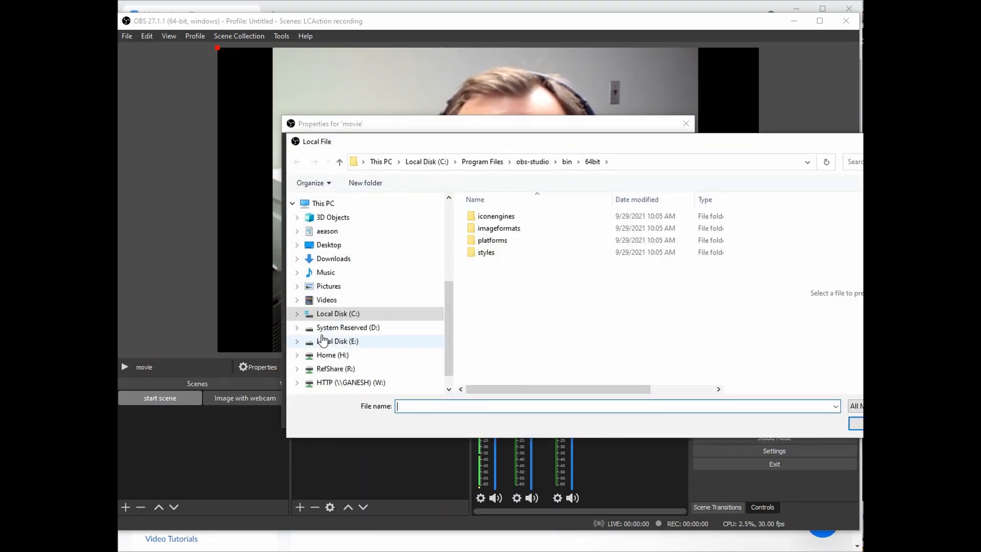
pyautogui.click(326, 300)
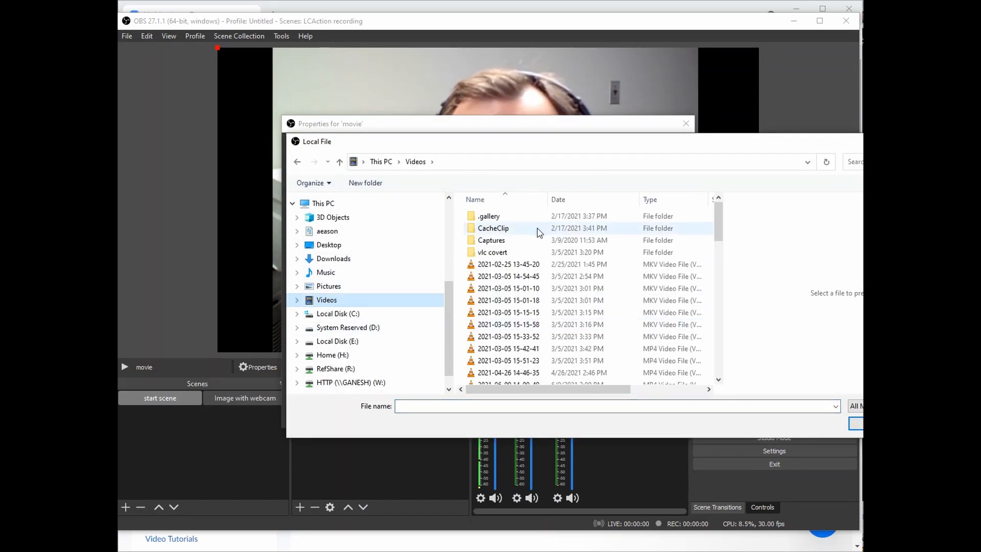
pyautogui.scroll(-3, 542, 288)
pyautogui.scroll(-10, 542, 288)
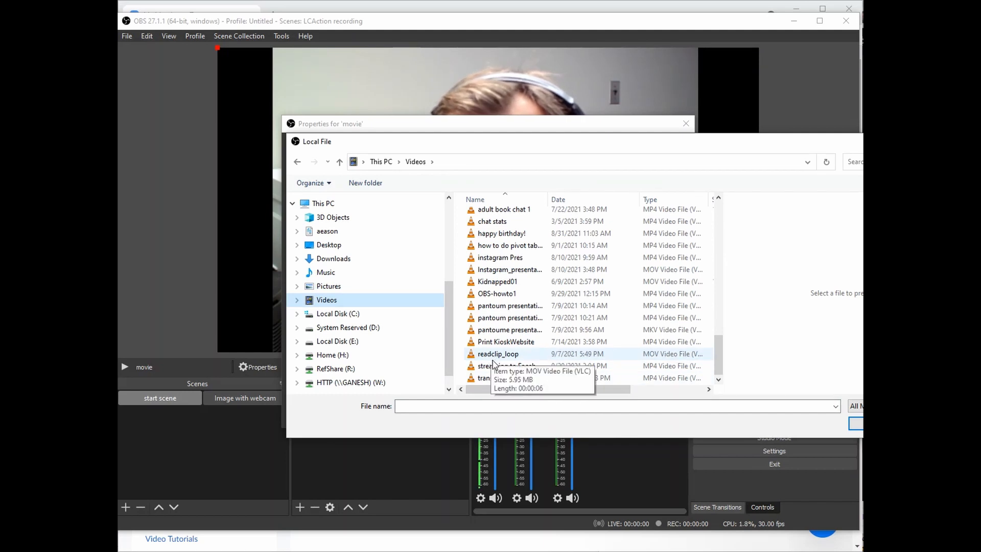
pyautogui.click(500, 379)
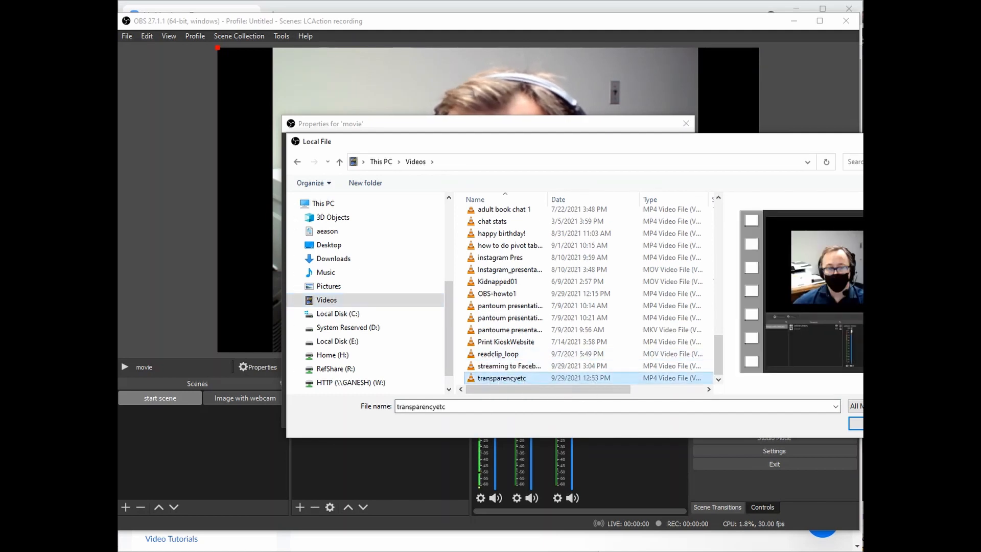
pyautogui.moveTo(642, 156); pyautogui.dragTo(478, 139)
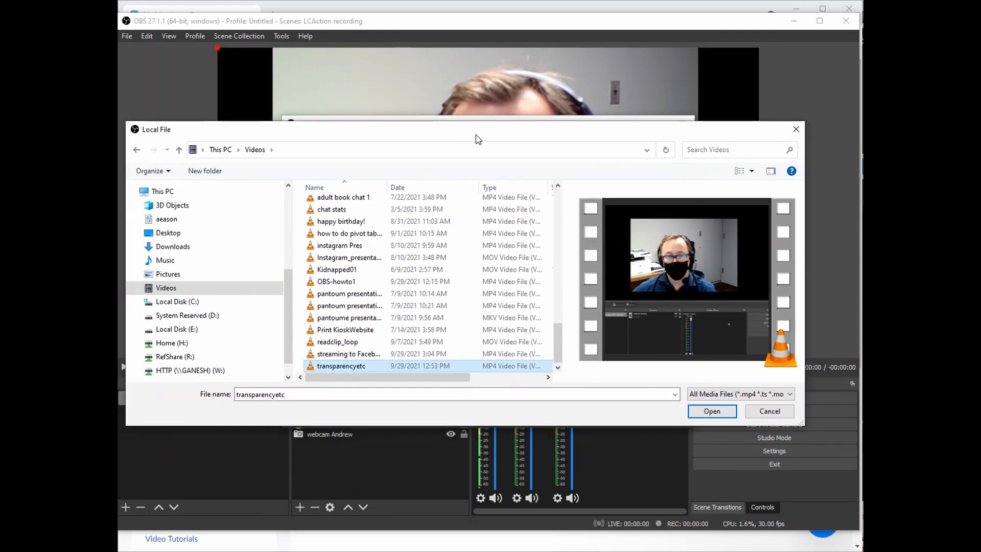
pyautogui.click(714, 415)
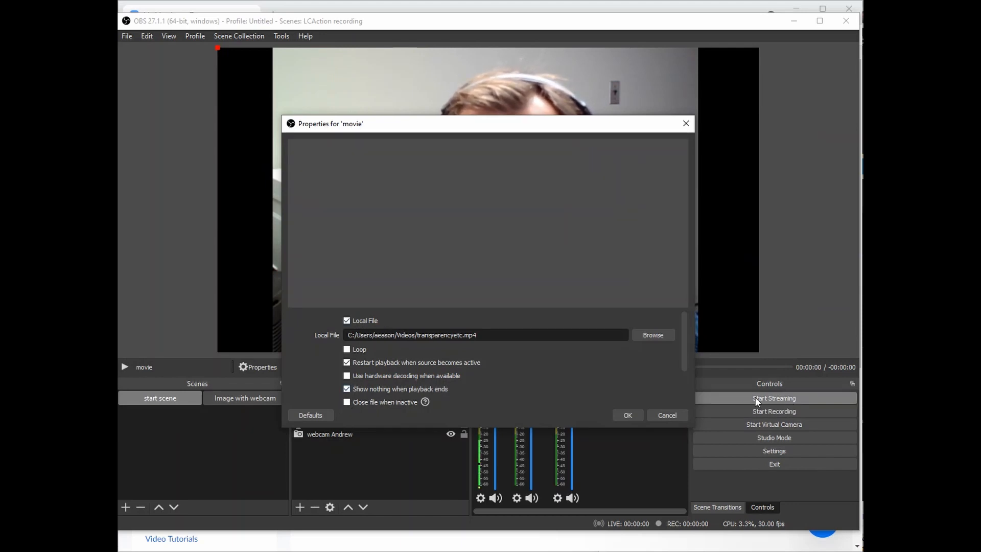
# Apply the clip and restart the movie source's playback so it plays over the webcam.
pyautogui.click(629, 416)
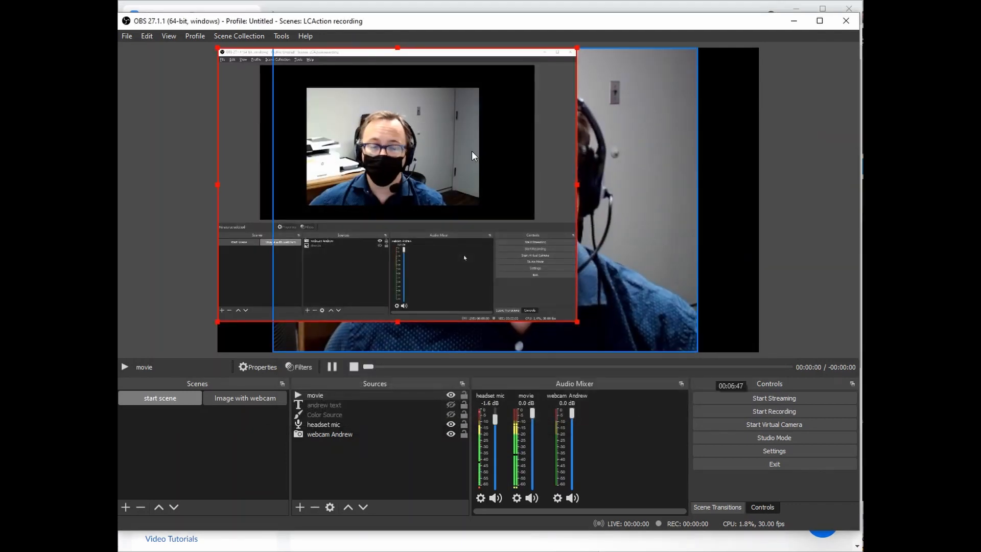
pyautogui.click(353, 366)
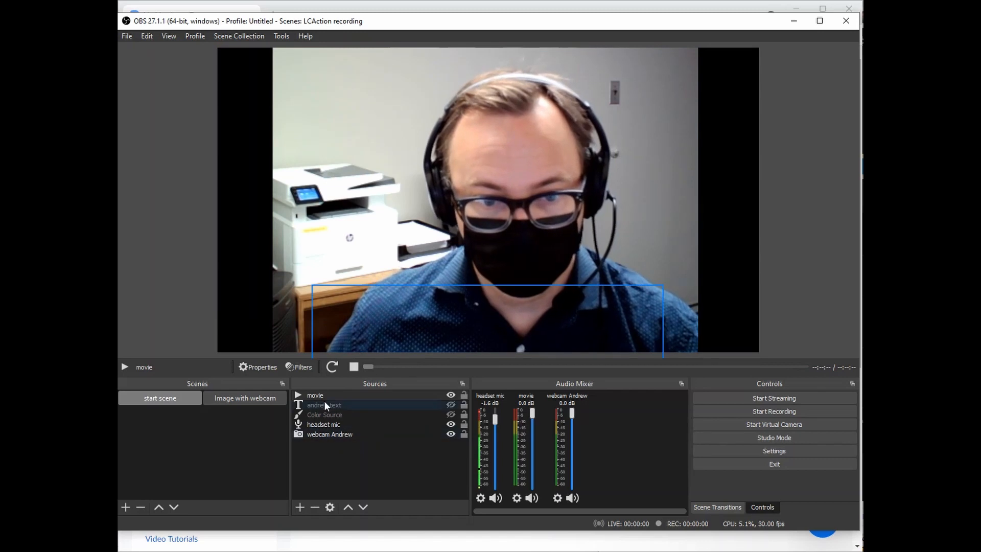
pyautogui.click(309, 396)
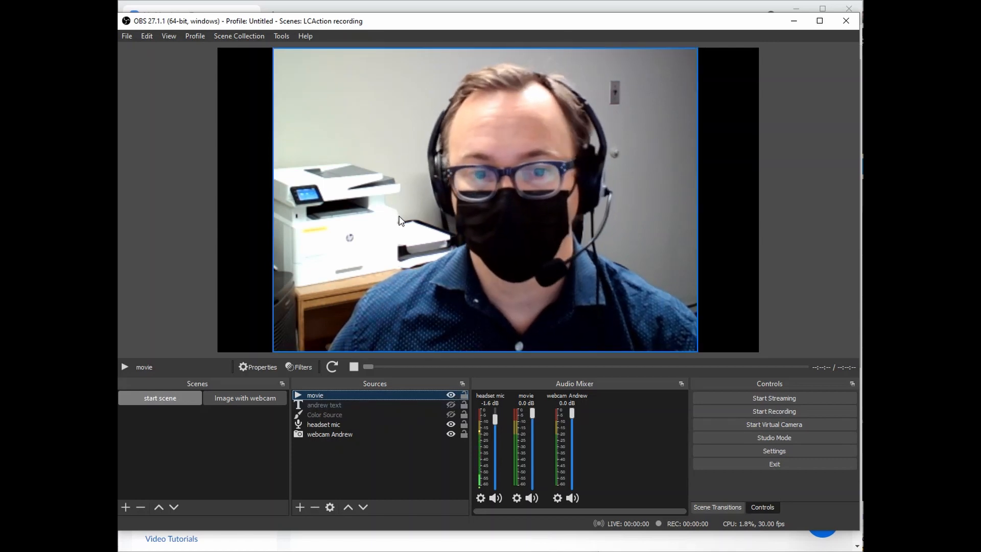
pyautogui.doubleClick(299, 396)
pyautogui.click(666, 415)
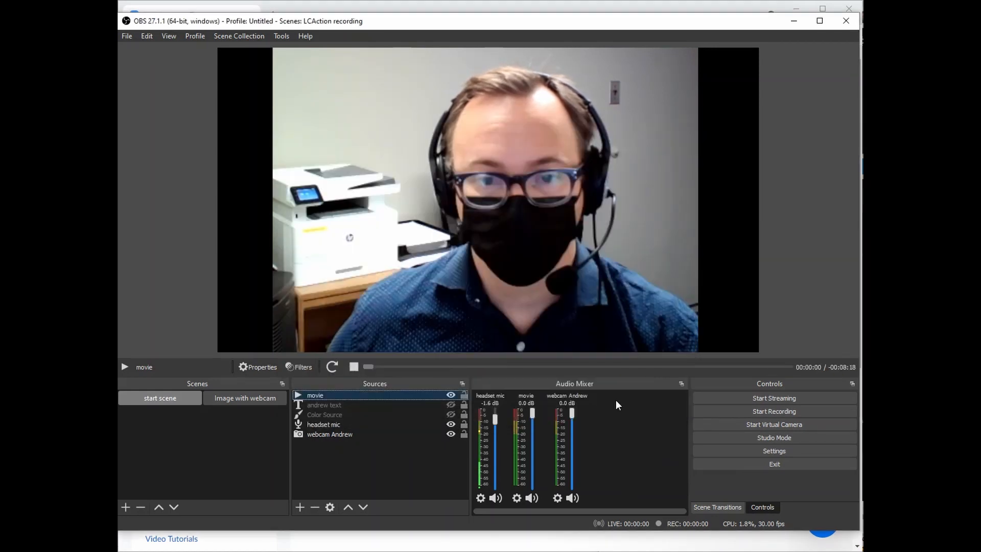
pyautogui.click(333, 367)
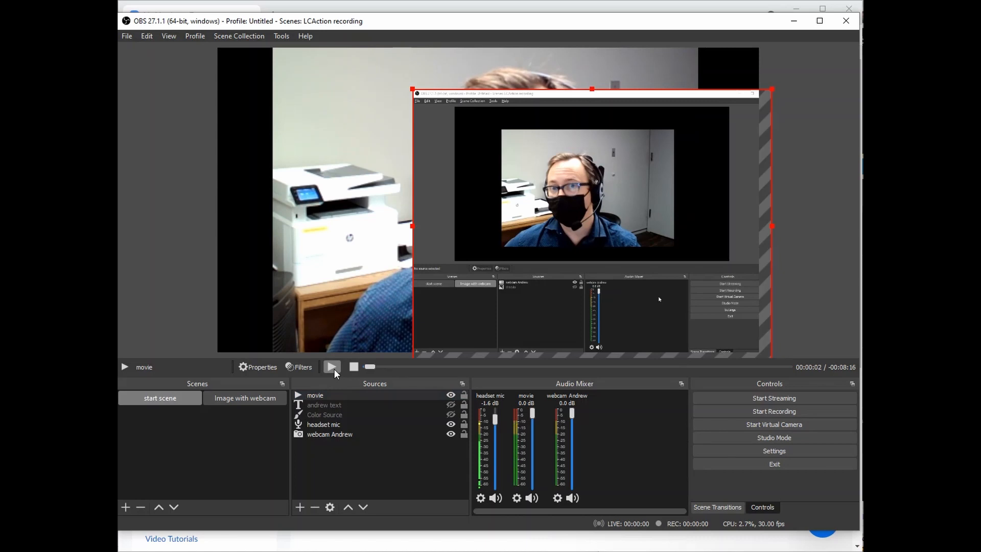
# Shrink the movie clip in the preview and move it up and to the left.
pyautogui.moveTo(412, 89); pyautogui.dragTo(385, 72)
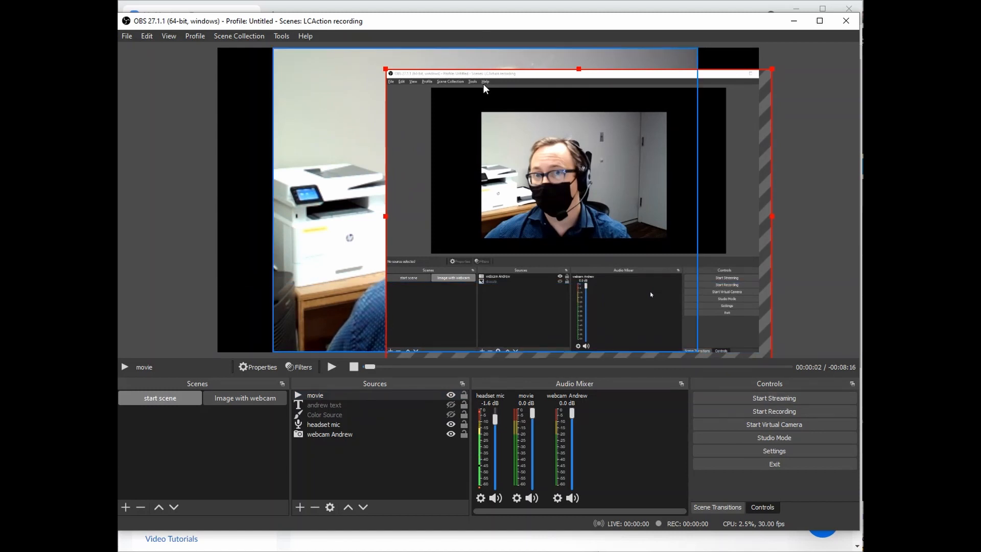
pyautogui.moveTo(486, 90); pyautogui.dragTo(378, 65)
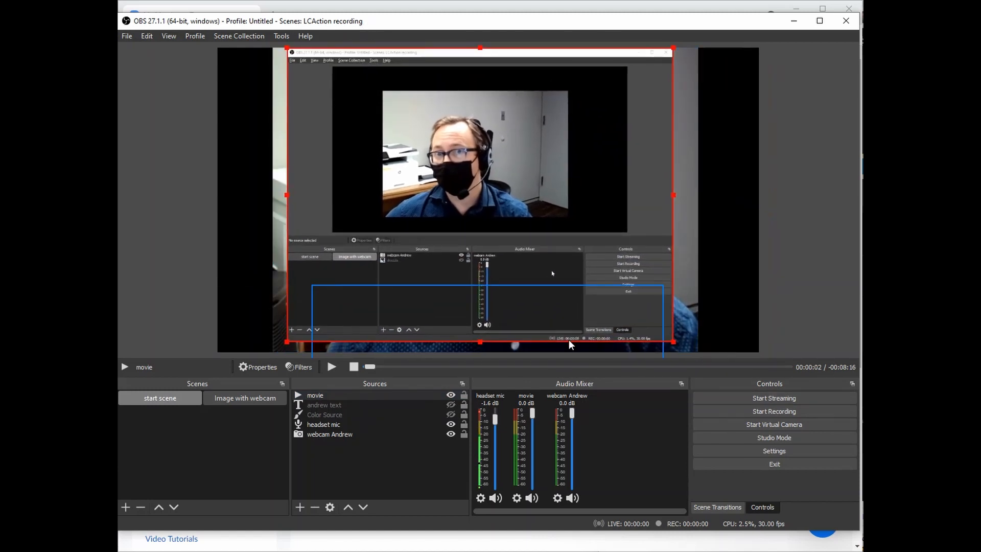
pyautogui.click(541, 338)
pyautogui.click(501, 197)
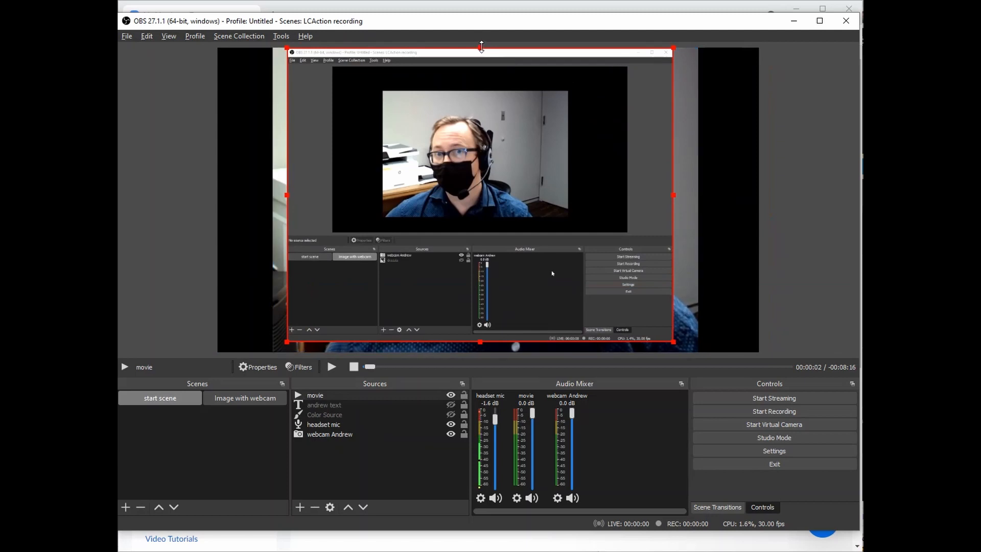
# Crop the movie clip's top, bottom, left and right edges to its inner webcam picture, then reopen its Properties.
pyautogui.moveTo(481, 47); pyautogui.dragTo(480, 88)
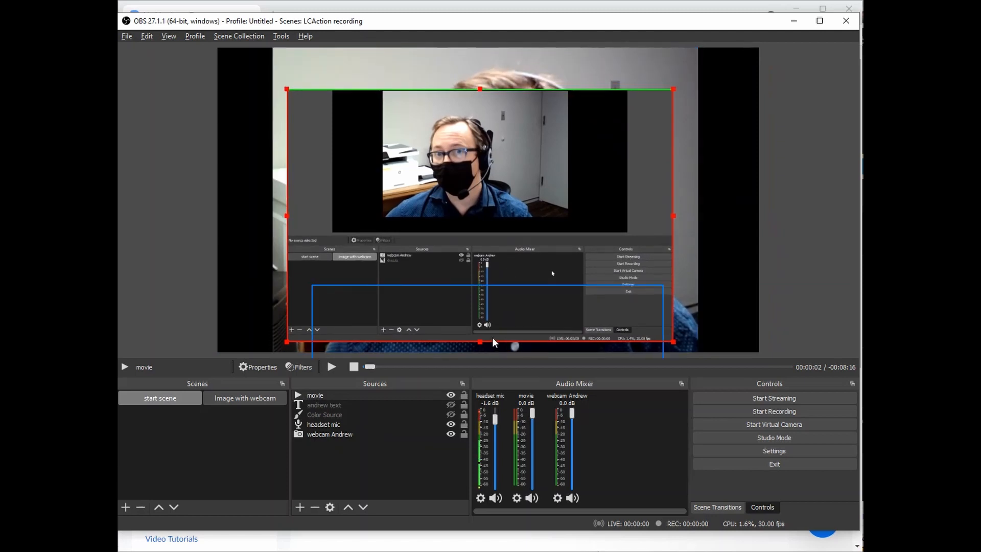
pyautogui.moveTo(479, 343); pyautogui.dragTo(479, 228)
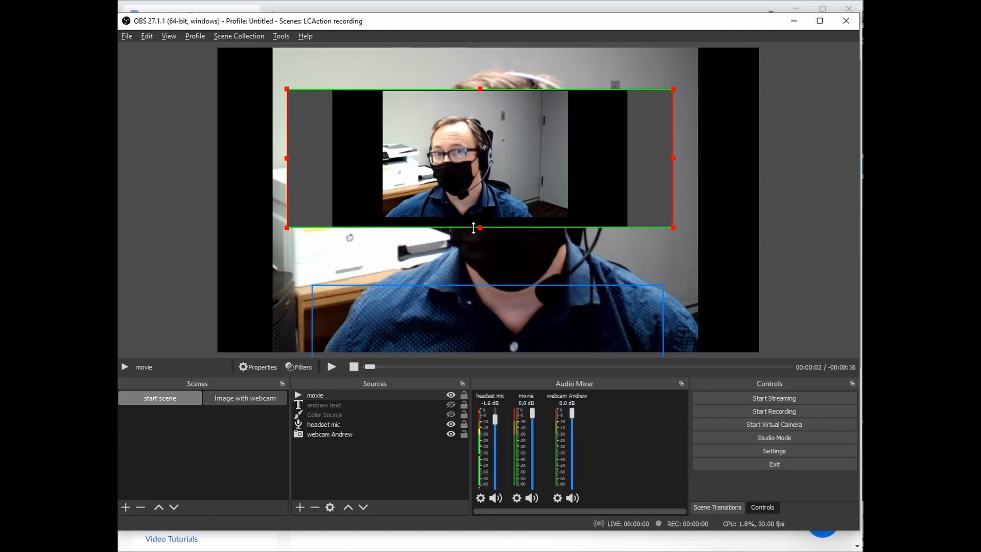
pyautogui.moveTo(285, 159); pyautogui.dragTo(380, 159)
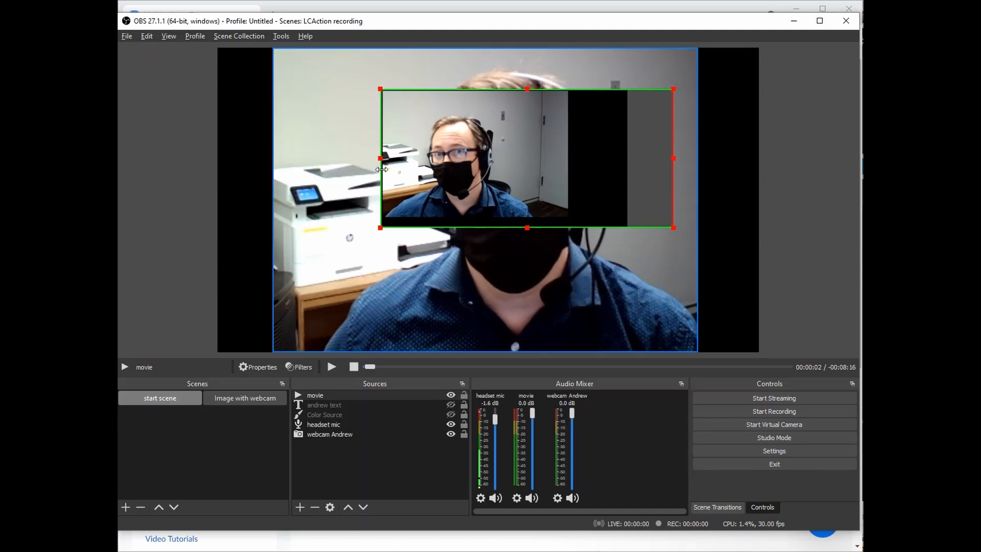
pyautogui.moveTo(673, 159); pyautogui.dragTo(568, 169)
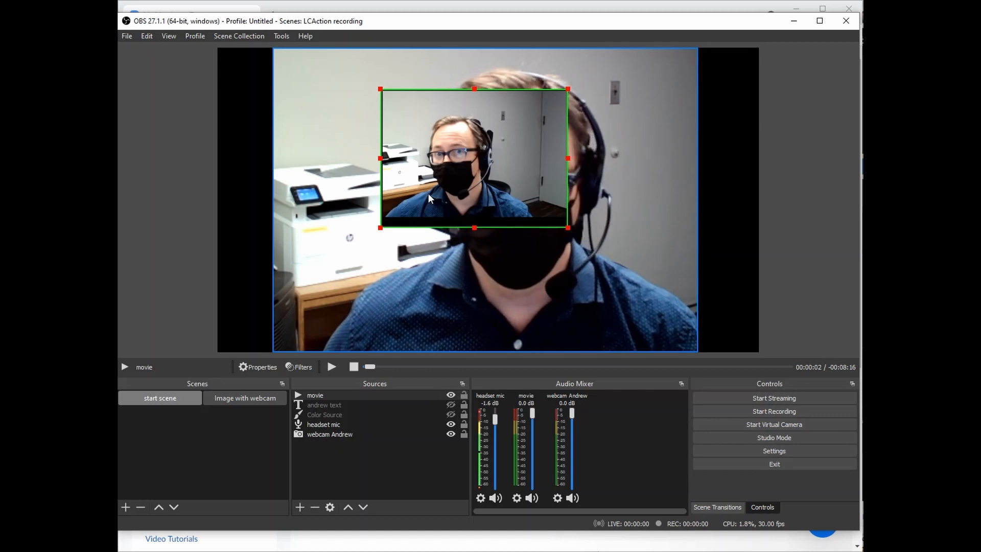
pyautogui.click(247, 368)
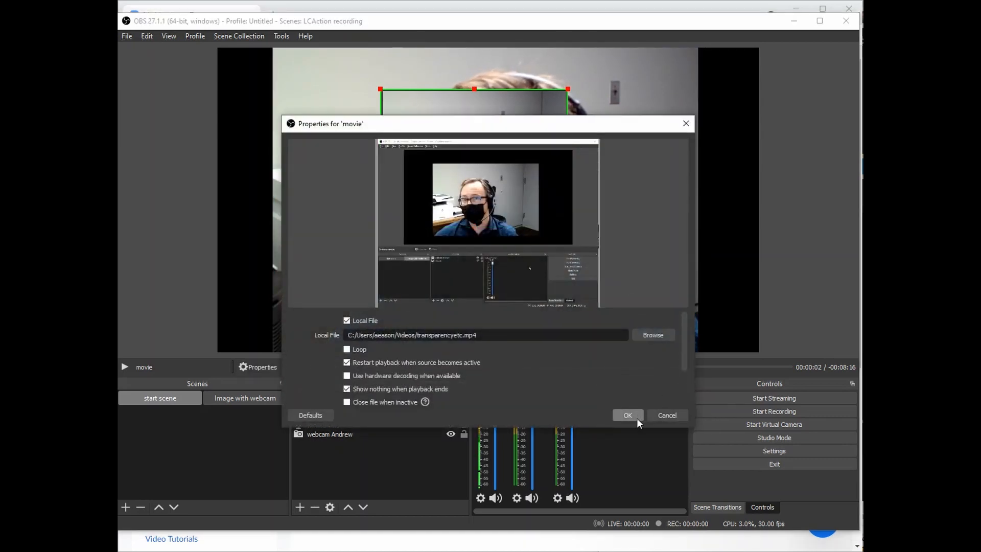
# Add a Color Correction filter to the movie source with hue shift 120.46 and saturation 1.40.
pyautogui.click(675, 417)
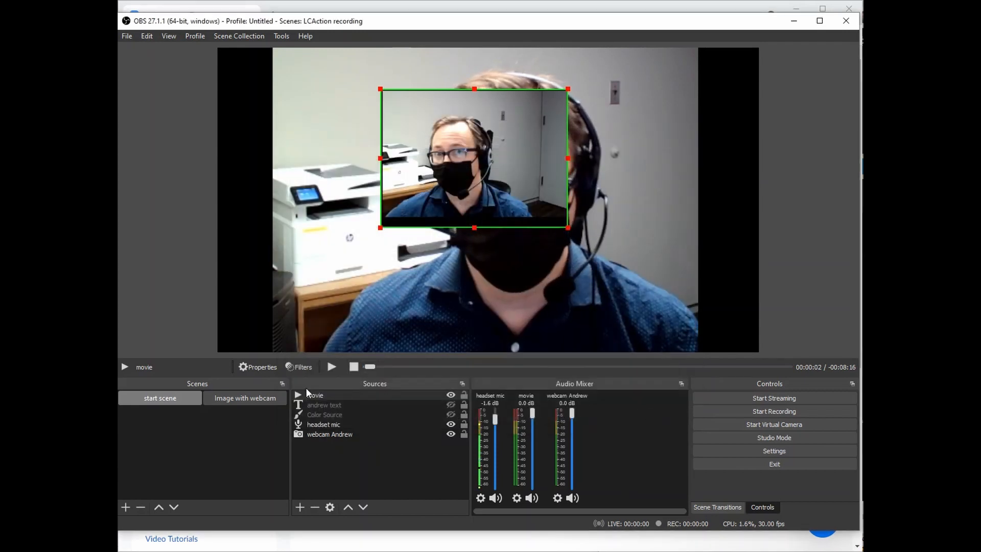
pyautogui.click(299, 367)
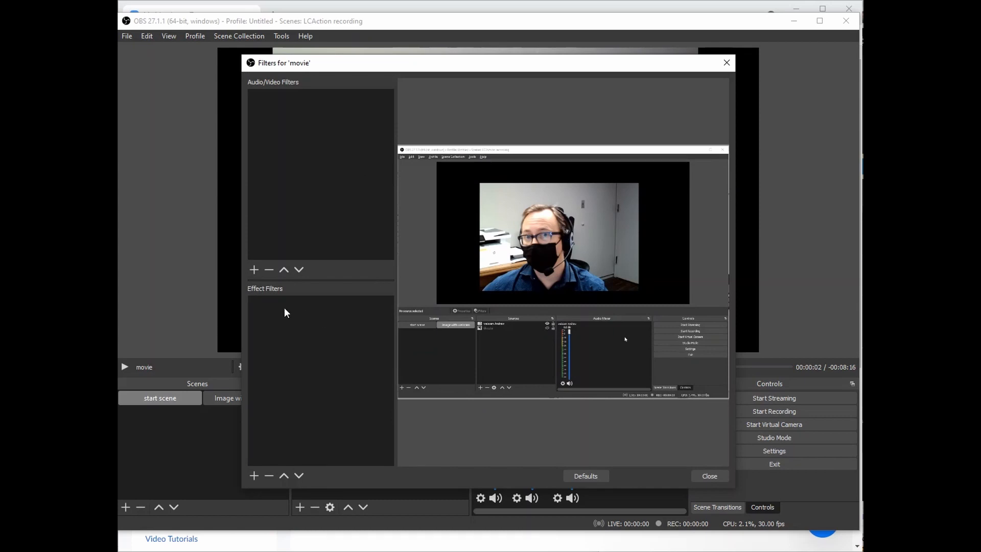
pyautogui.click(255, 476)
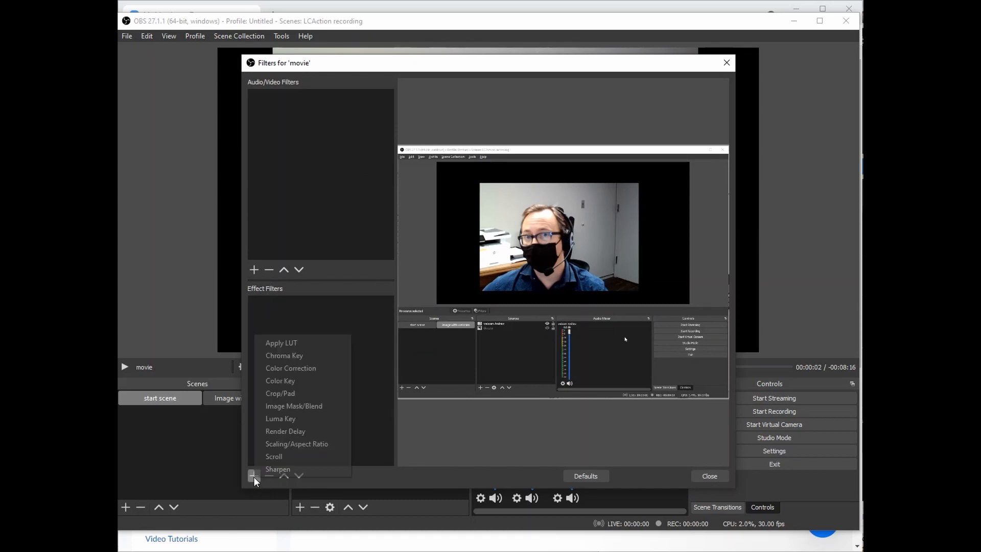
pyautogui.click(298, 368)
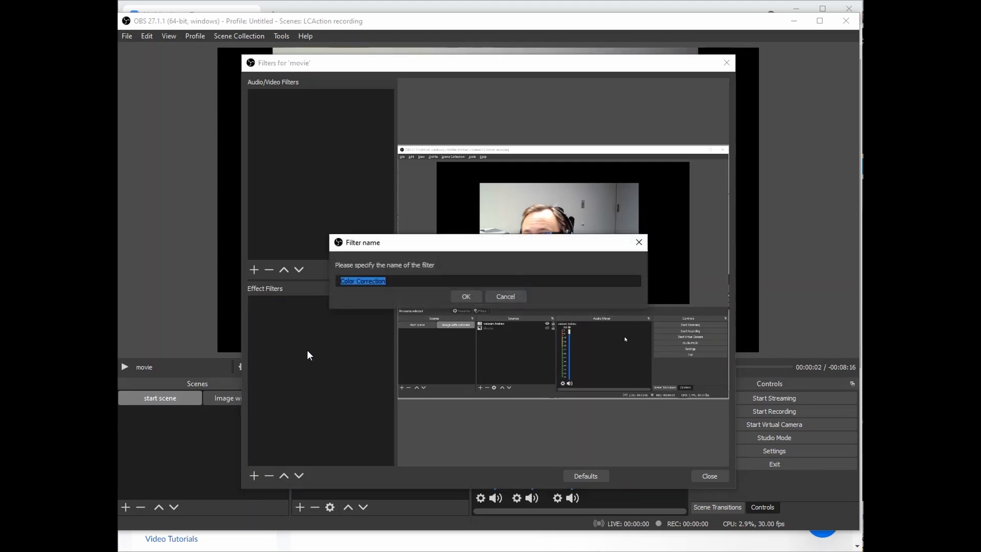
pyautogui.click(462, 297)
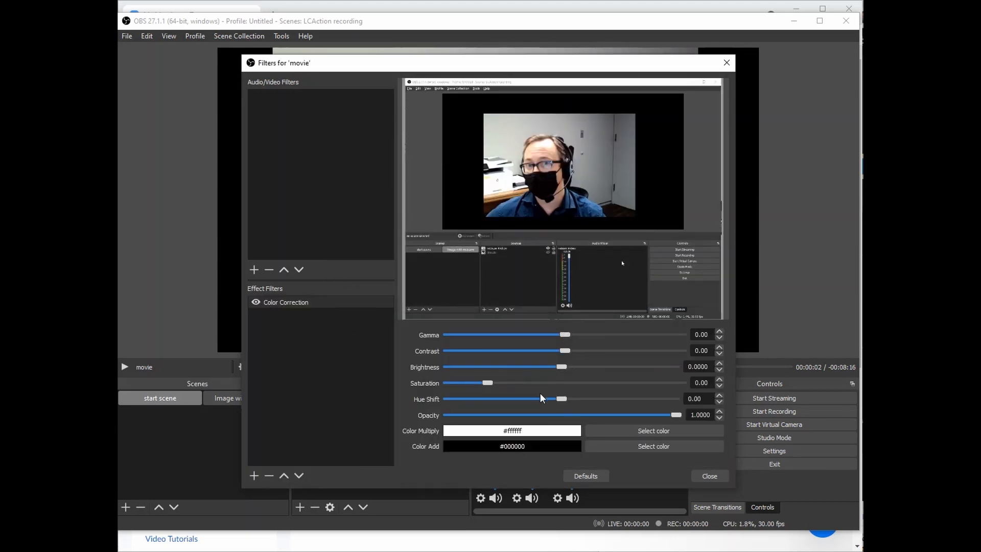
pyautogui.moveTo(565, 402); pyautogui.dragTo(642, 400)
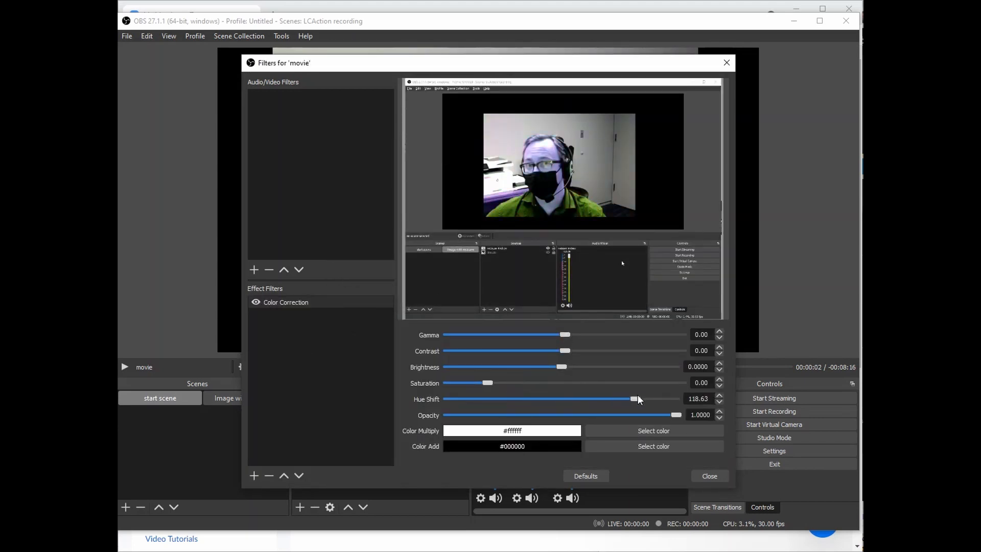
pyautogui.moveTo(496, 386); pyautogui.dragTo(546, 390)
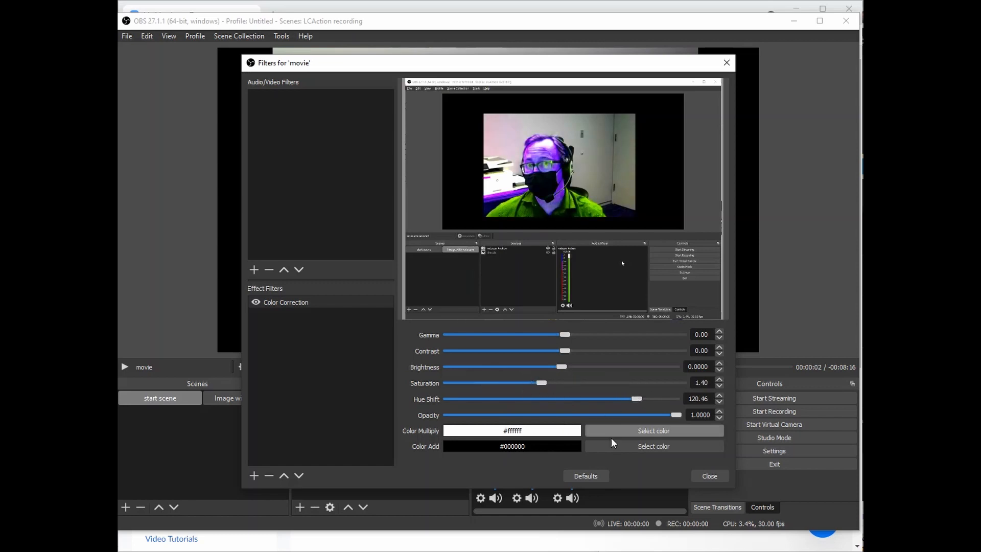
pyautogui.click(721, 477)
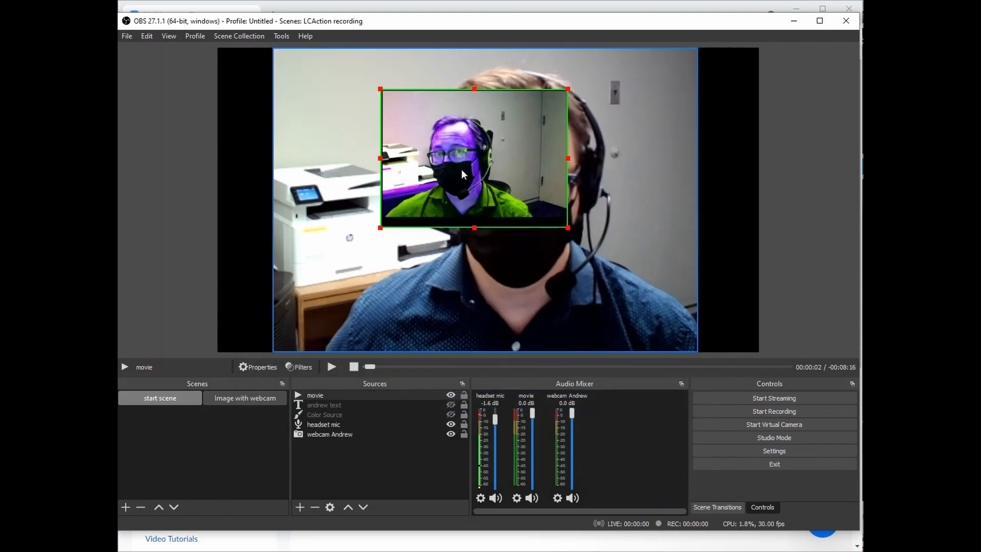
# Move the purple-green movie clip left, shrink it, and tuck it into the preview's top-left corner.
pyautogui.moveTo(600, 193); pyautogui.dragTo(398, 205)
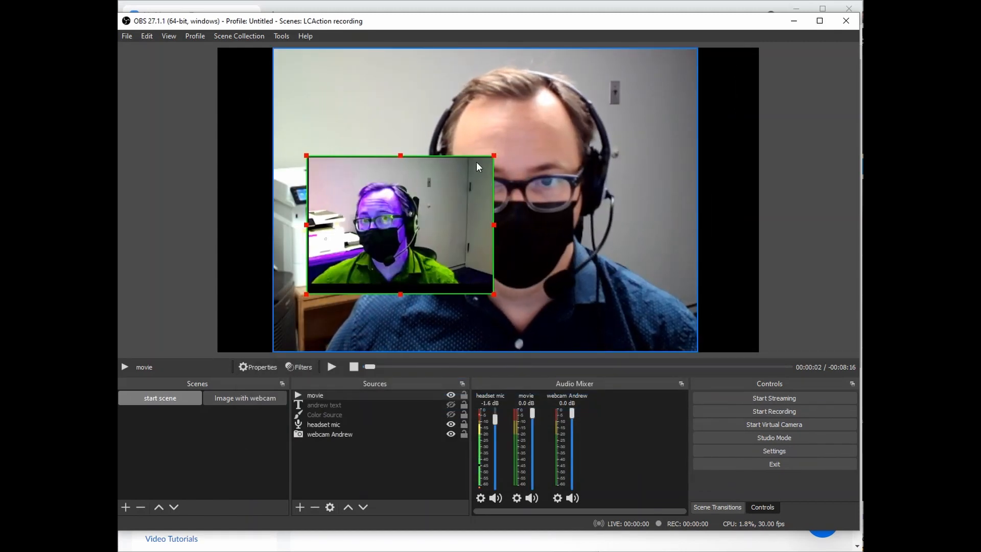
pyautogui.moveTo(494, 154); pyautogui.dragTo(412, 216)
pyautogui.moveTo(352, 254); pyautogui.dragTo(333, 99)
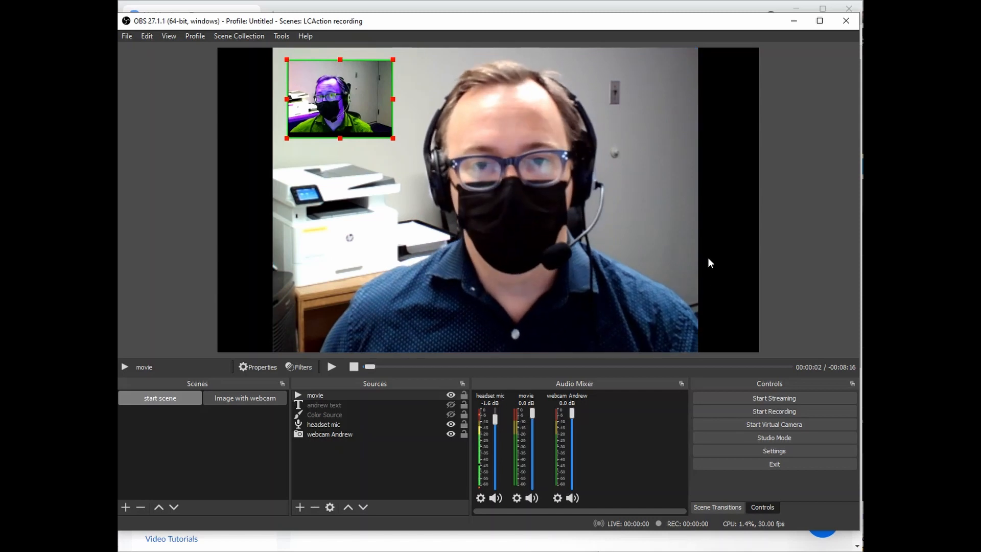
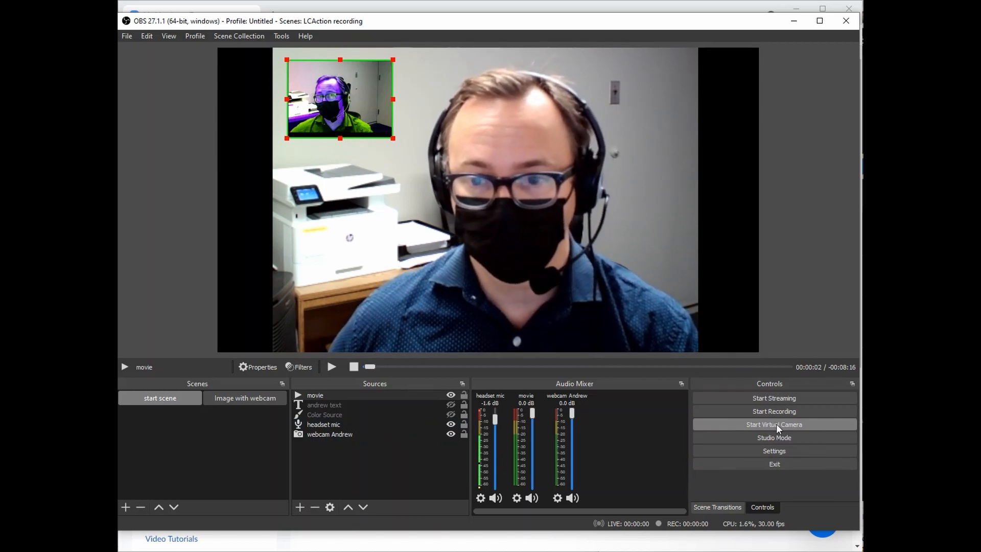
# Toggle the OBS virtual camera on and off, then drag OBS aside to uncover the Zoom page.
pyautogui.click(777, 427)
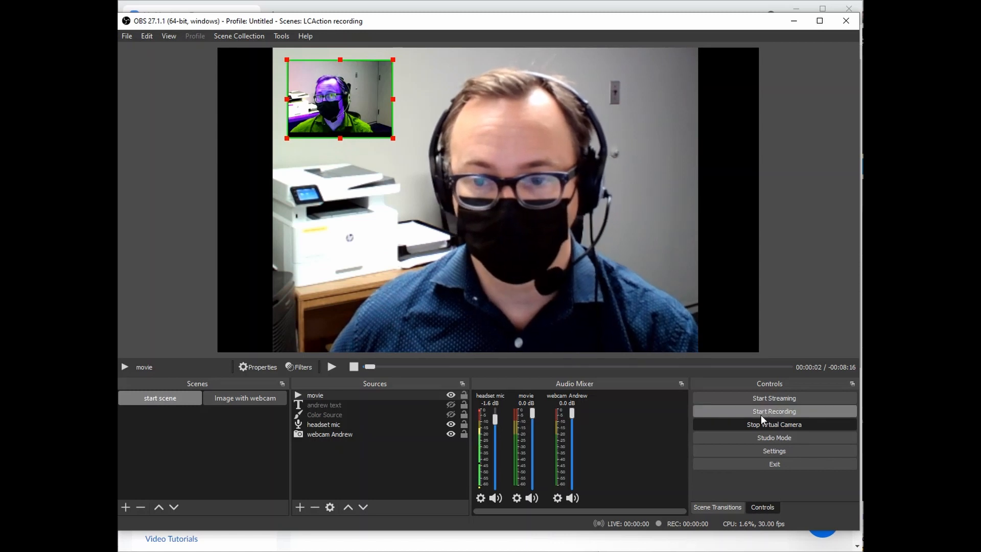
pyautogui.click(773, 424)
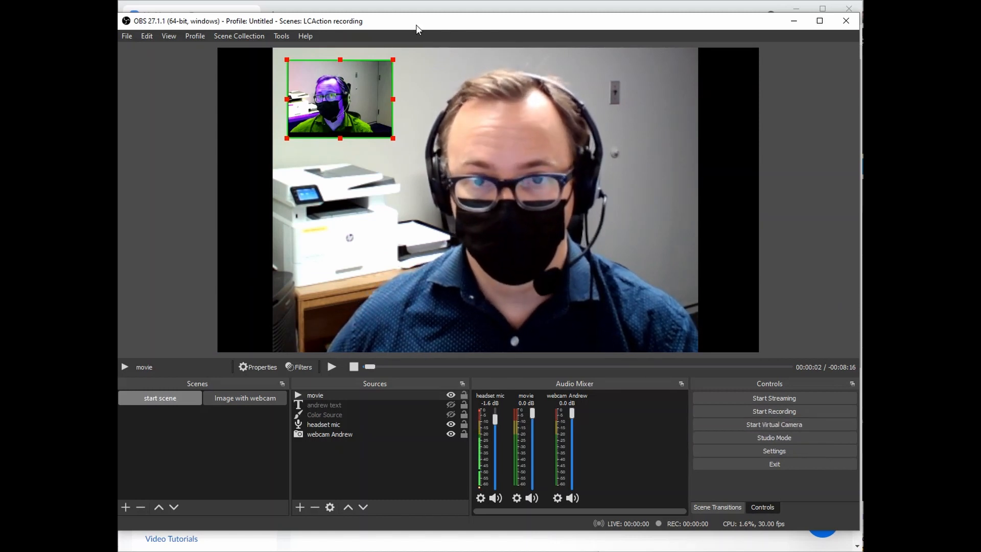
pyautogui.moveTo(393, 28); pyautogui.dragTo(980, 189)
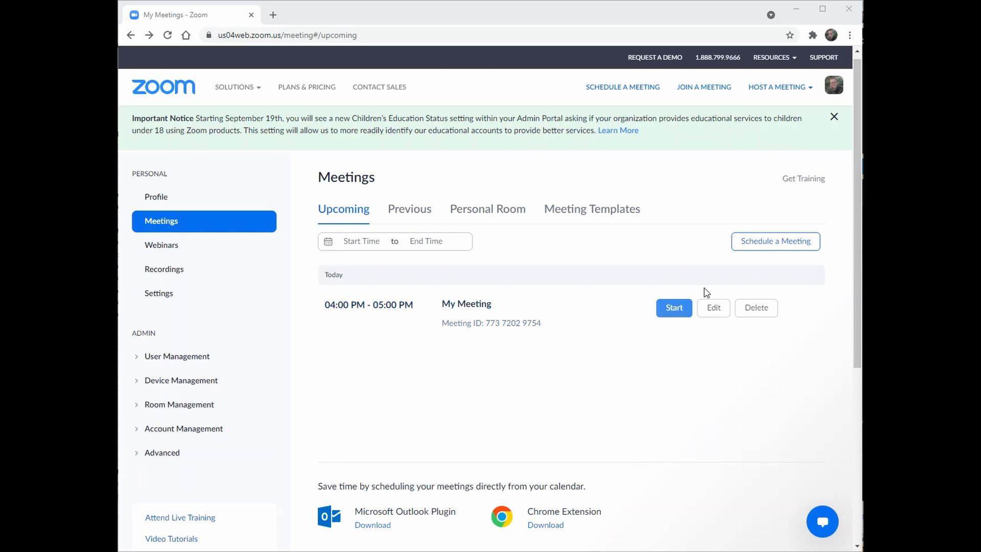
# Start My Meeting from the web portal and let the browser open it in the Zoom app.
pyautogui.click(672, 309)
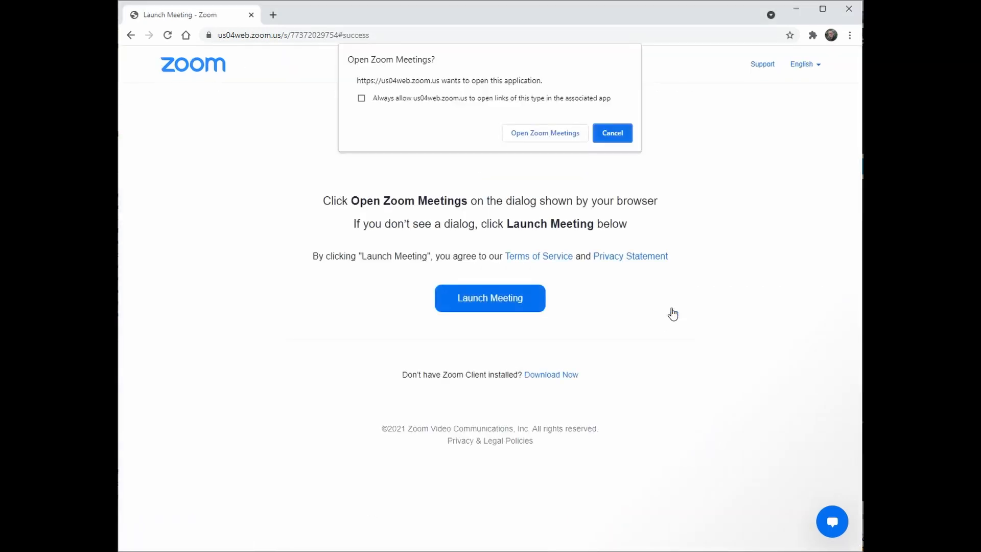
pyautogui.click(551, 133)
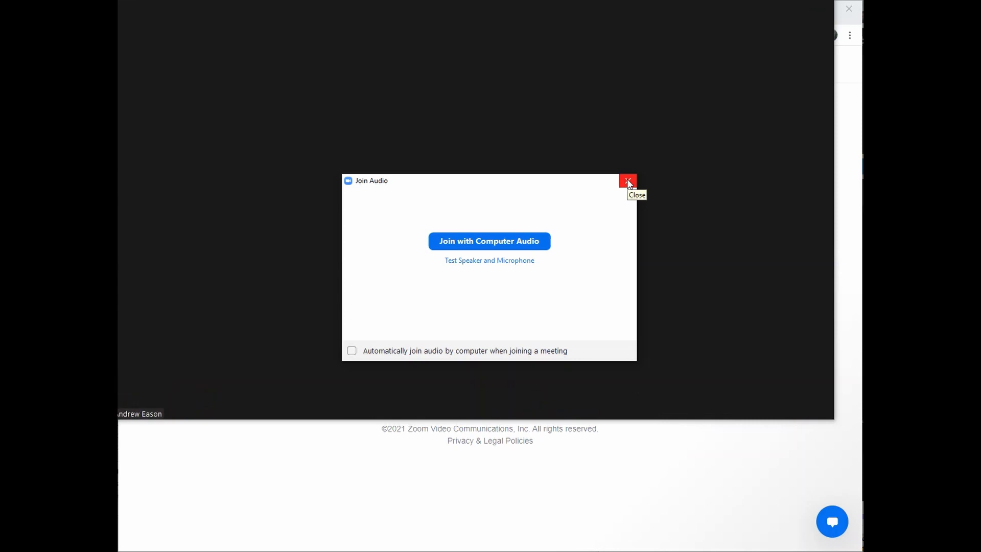
# Dismiss Join Audio, switch the meeting camera to OBS Virtual Camera, and start video.
pyautogui.click(628, 181)
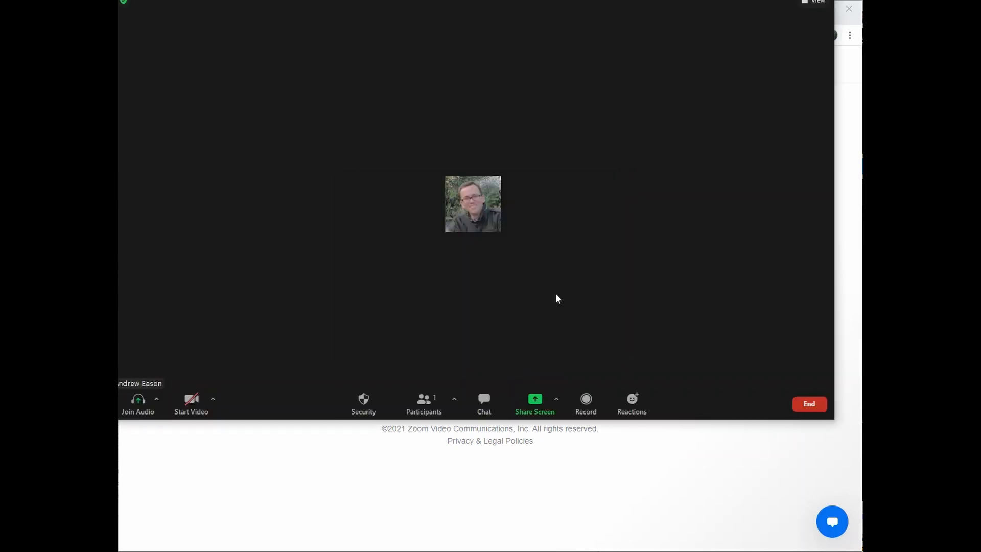
pyautogui.click(213, 400)
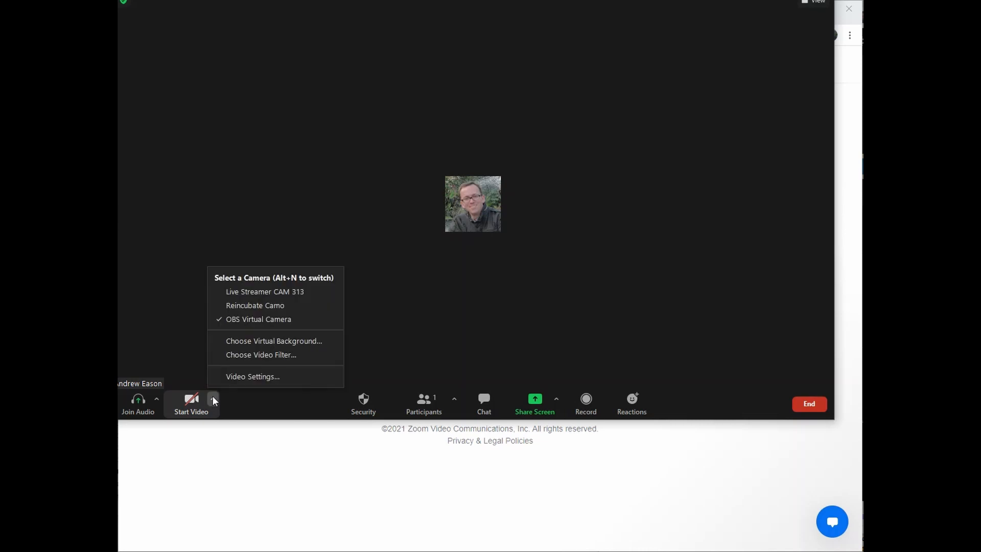
pyautogui.click(249, 292)
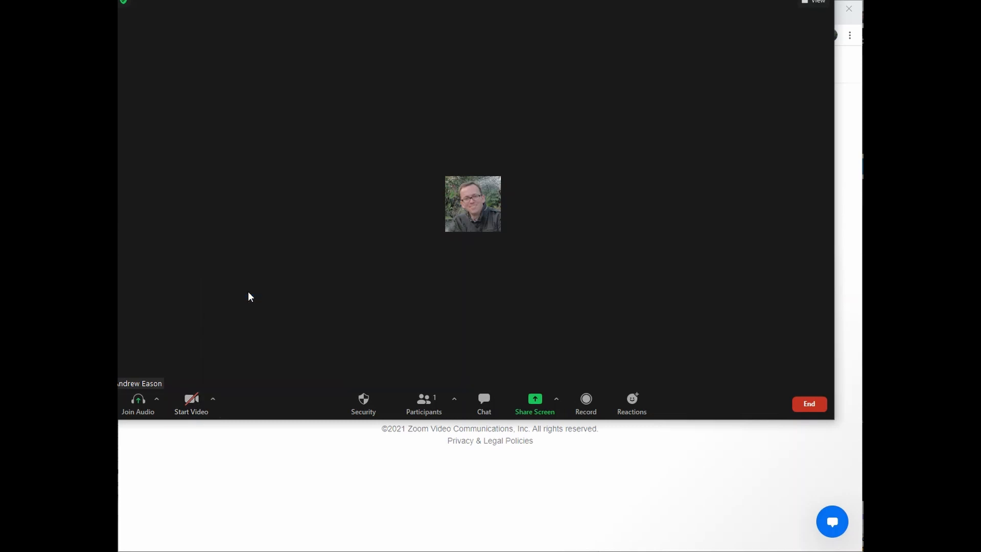
pyautogui.click(212, 398)
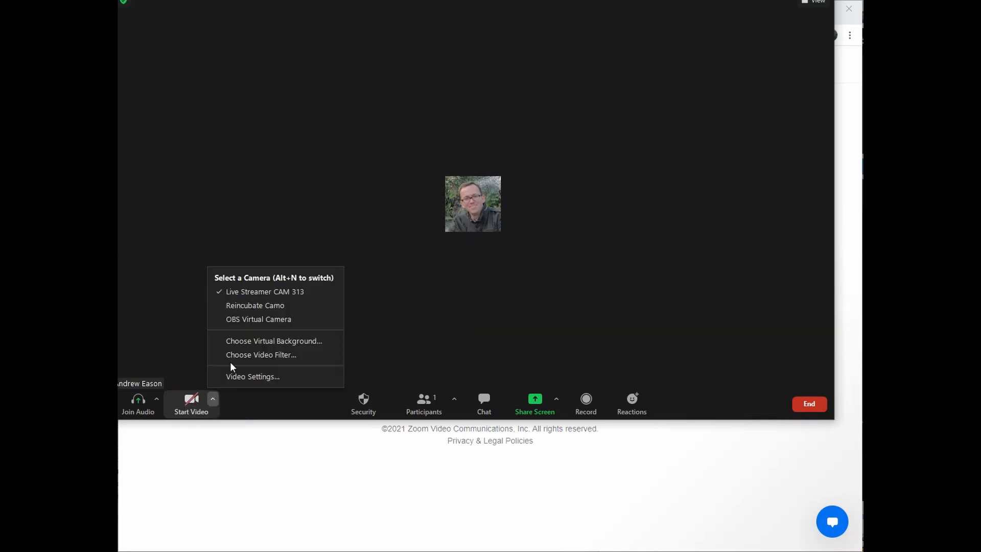
pyautogui.click(246, 319)
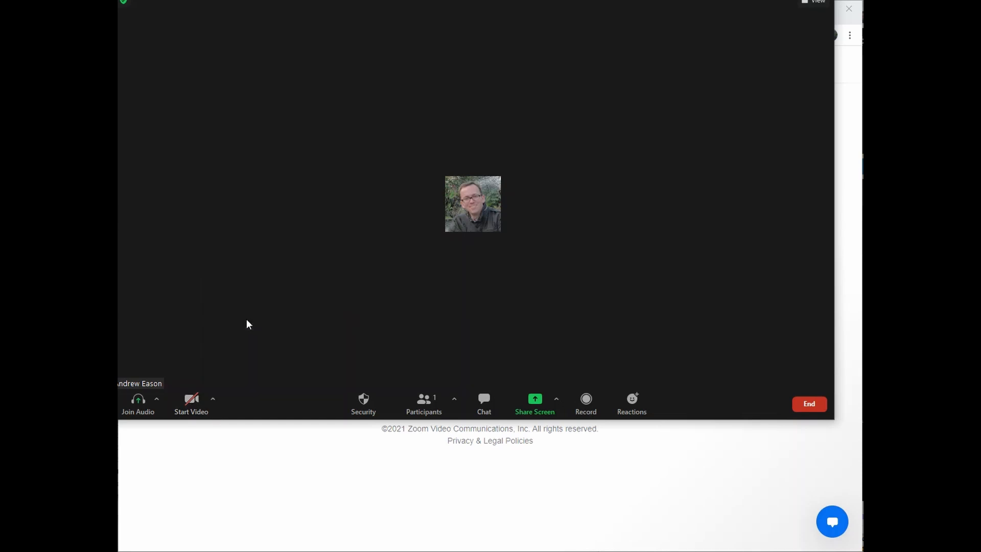
pyautogui.click(189, 403)
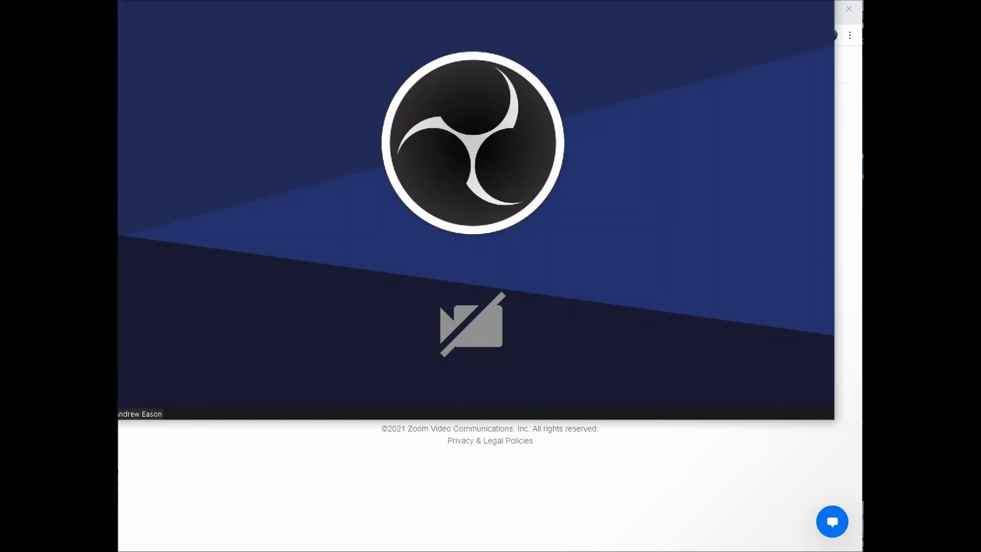
# Start the OBS virtual camera and check the Zoom call behind the OBS window.
pyautogui.moveTo(862, 224); pyautogui.dragTo(274, 18)
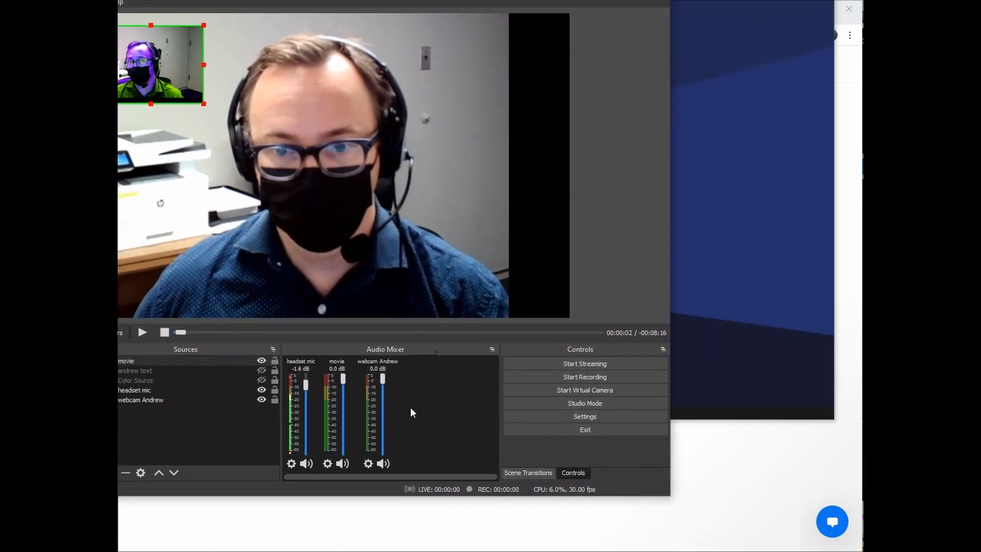
pyautogui.click(574, 390)
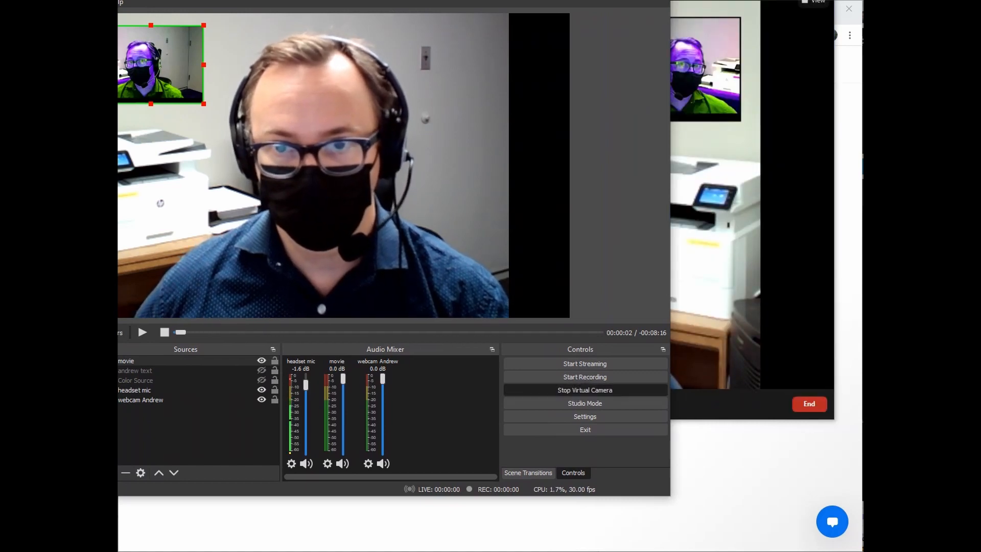
pyautogui.moveTo(328, 2); pyautogui.dragTo(980, 221)
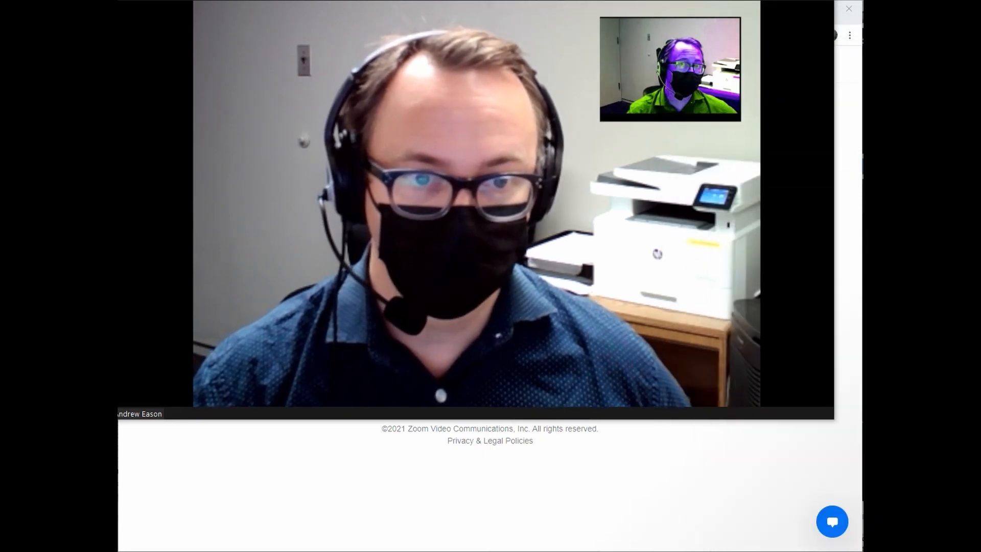
pyautogui.moveTo(525, 220)
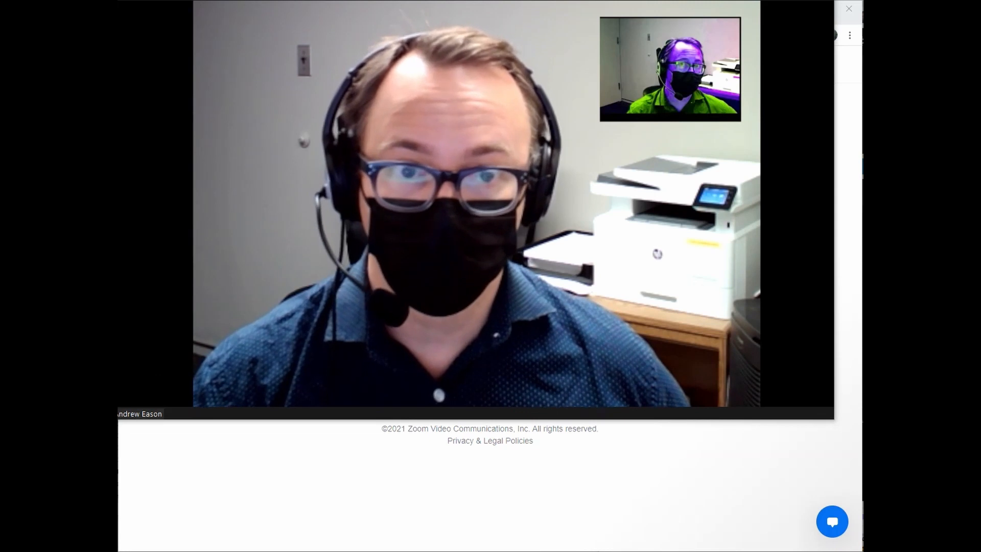
pyautogui.moveTo(980, 221); pyautogui.dragTo(300, 45)
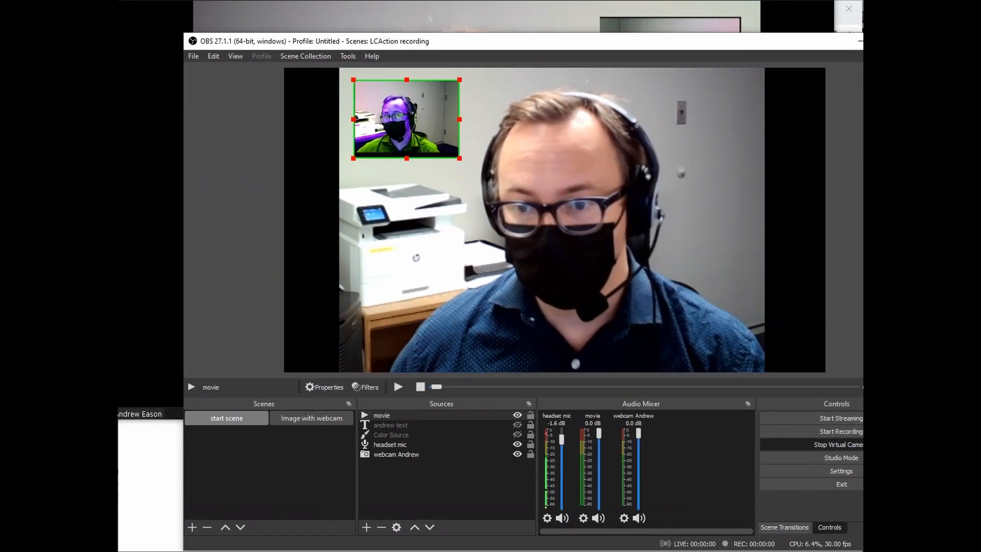
# Shrink OBS, play the movie source to 00:00:06, then move OBS off the call.
pyautogui.moveTo(925, 550); pyautogui.dragTo(500, 296)
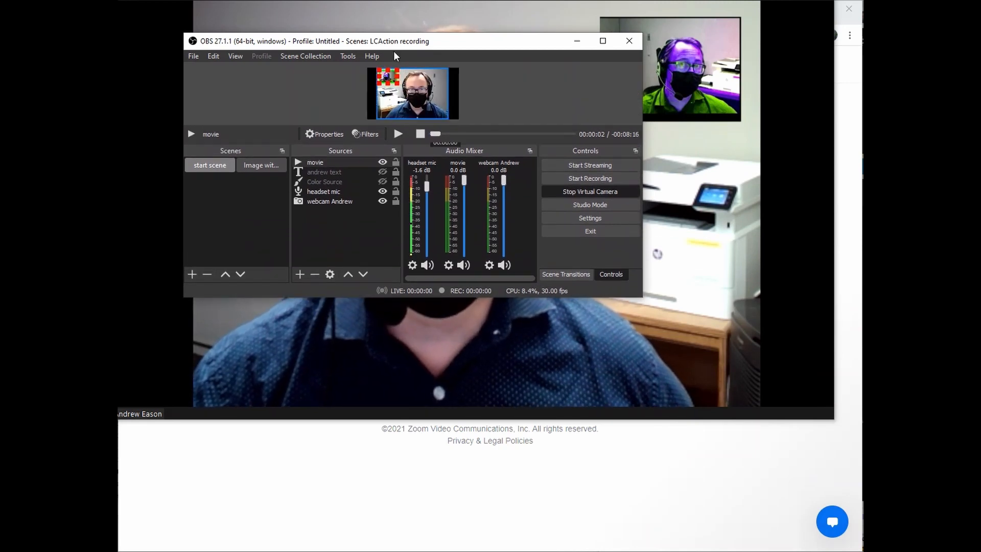
pyautogui.moveTo(393, 47); pyautogui.dragTo(499, 291)
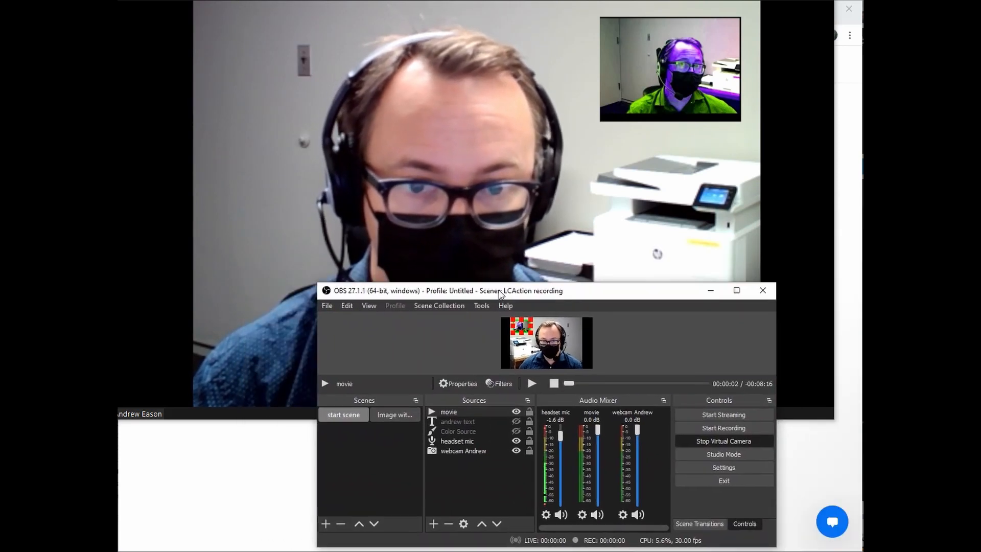
pyautogui.click(531, 383)
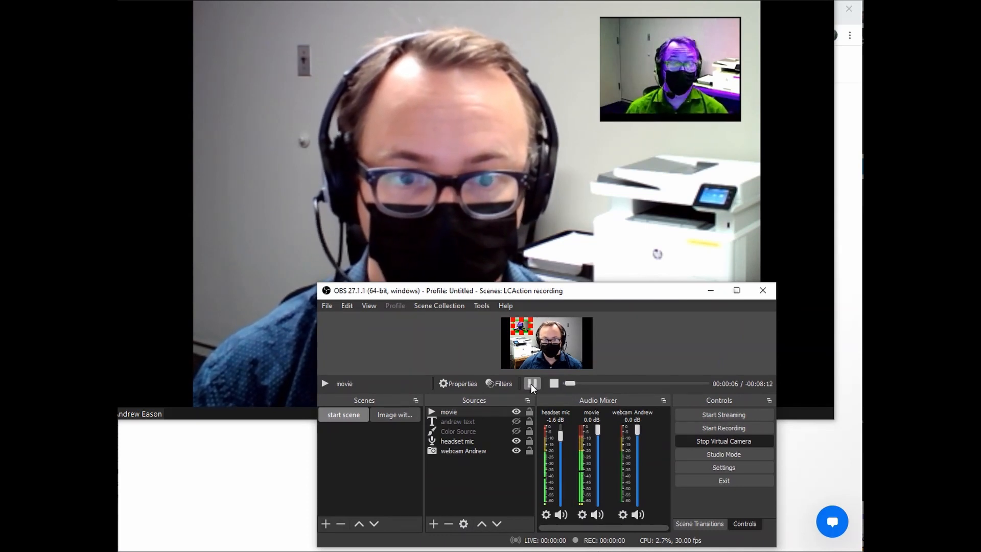
pyautogui.click(532, 384)
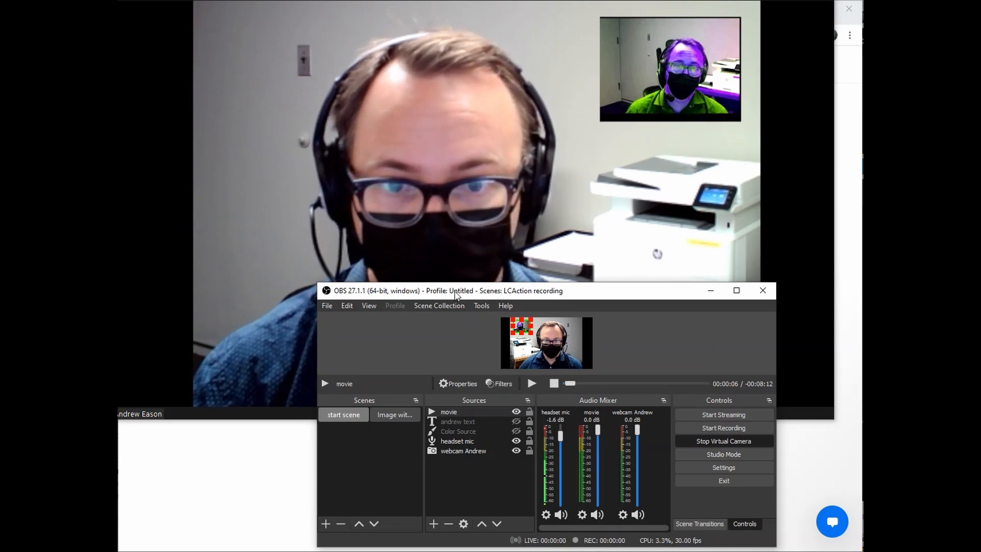
pyautogui.moveTo(454, 291); pyautogui.dragTo(980, 307)
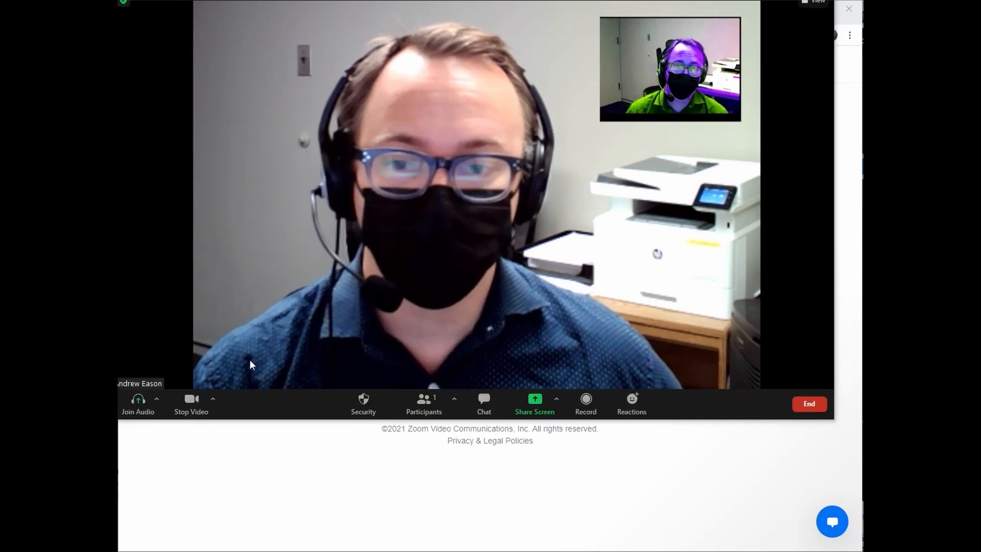
pyautogui.click(212, 399)
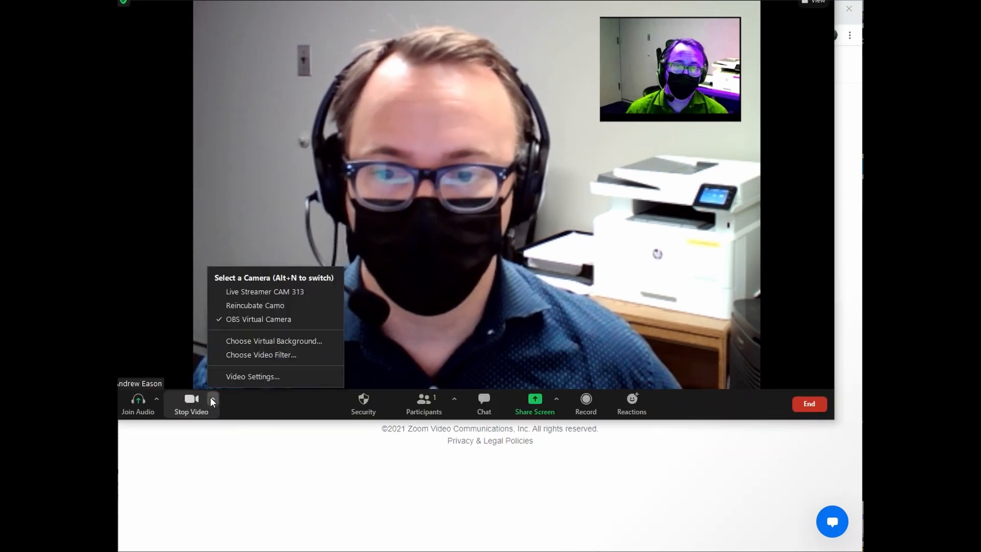
pyautogui.click(265, 342)
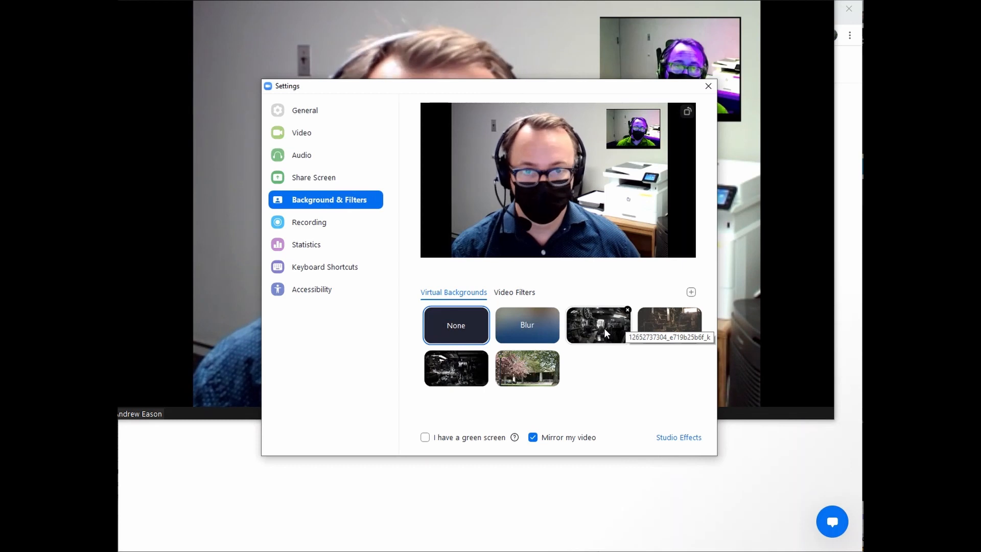
pyautogui.click(604, 328)
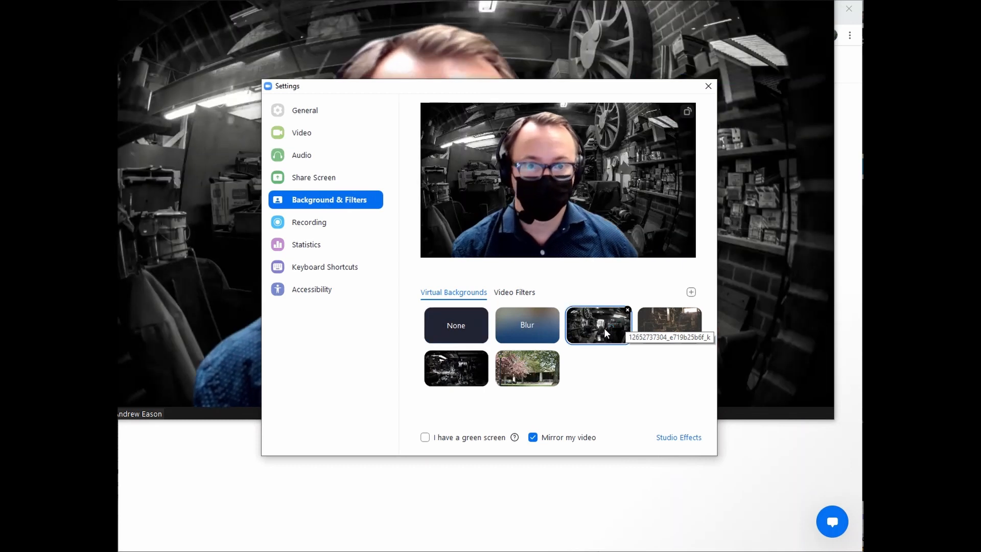
pyautogui.click(708, 87)
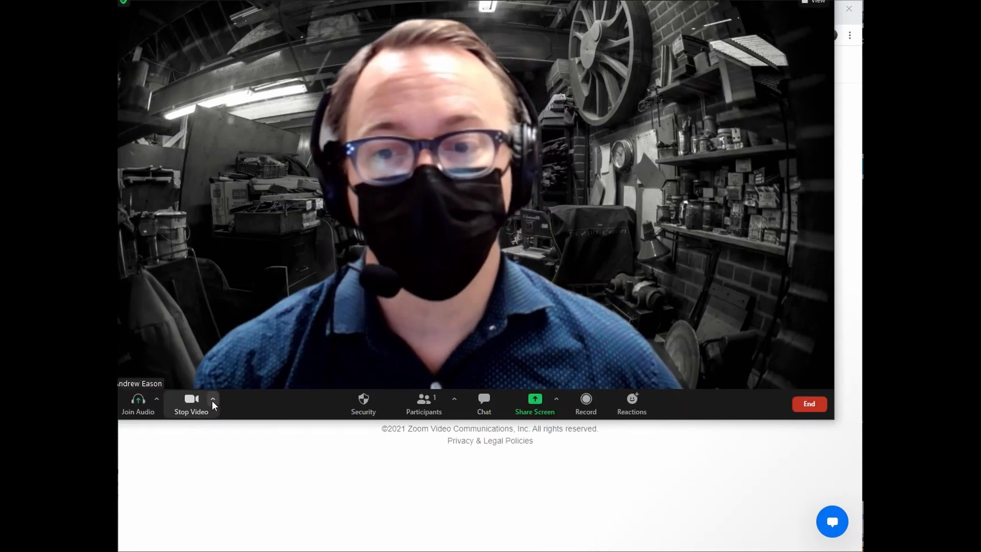
pyautogui.click(213, 402)
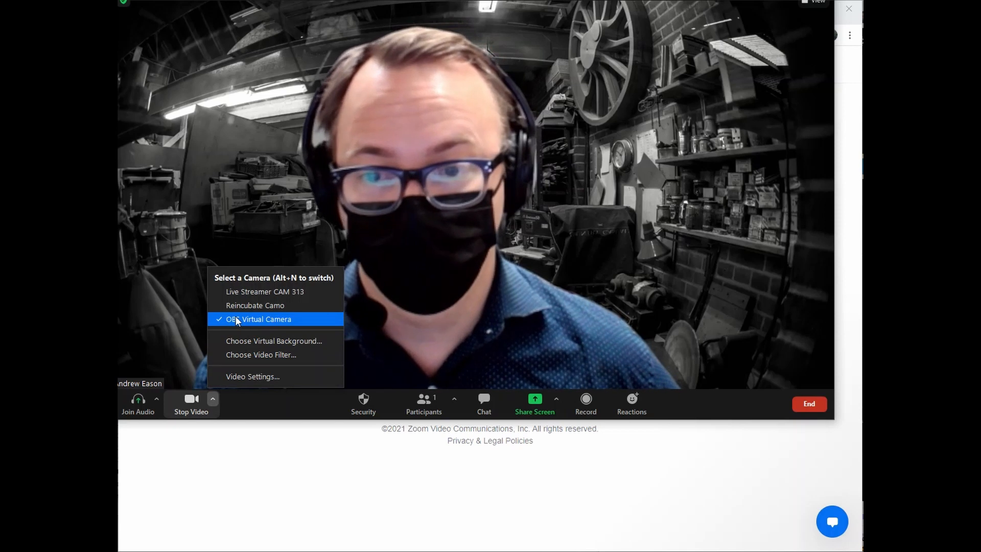
pyautogui.click(244, 341)
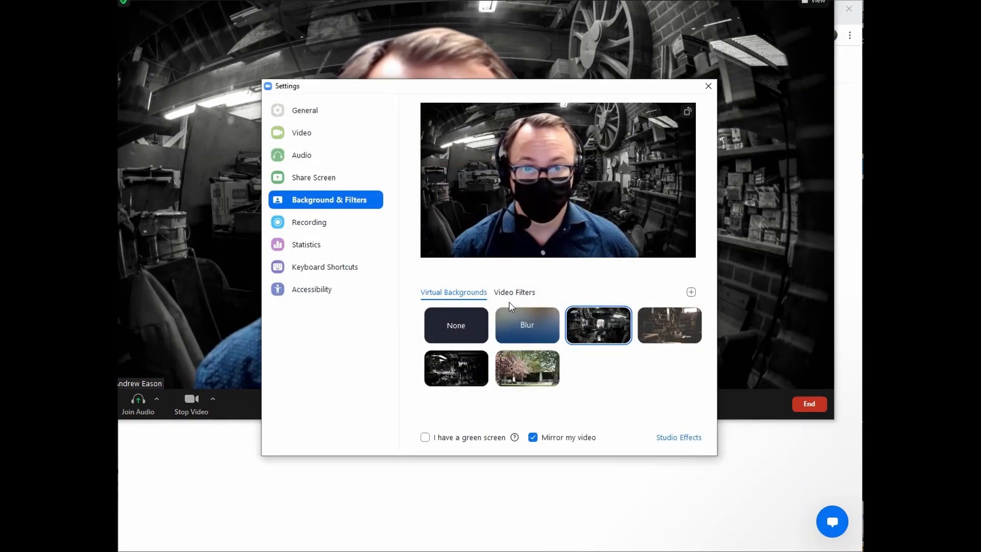
pyautogui.click(454, 330)
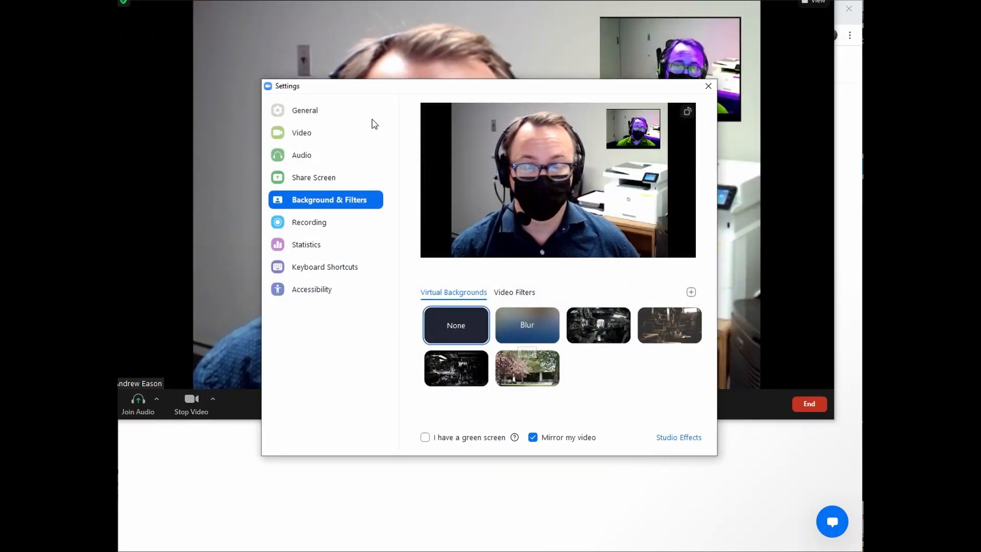
pyautogui.moveTo(416, 90); pyautogui.dragTo(400, 284)
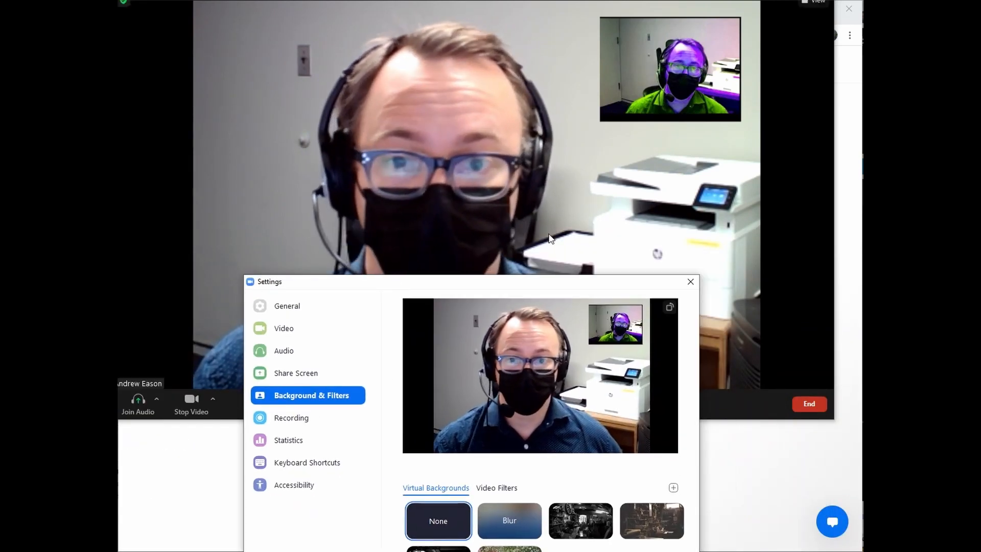
pyautogui.click(690, 281)
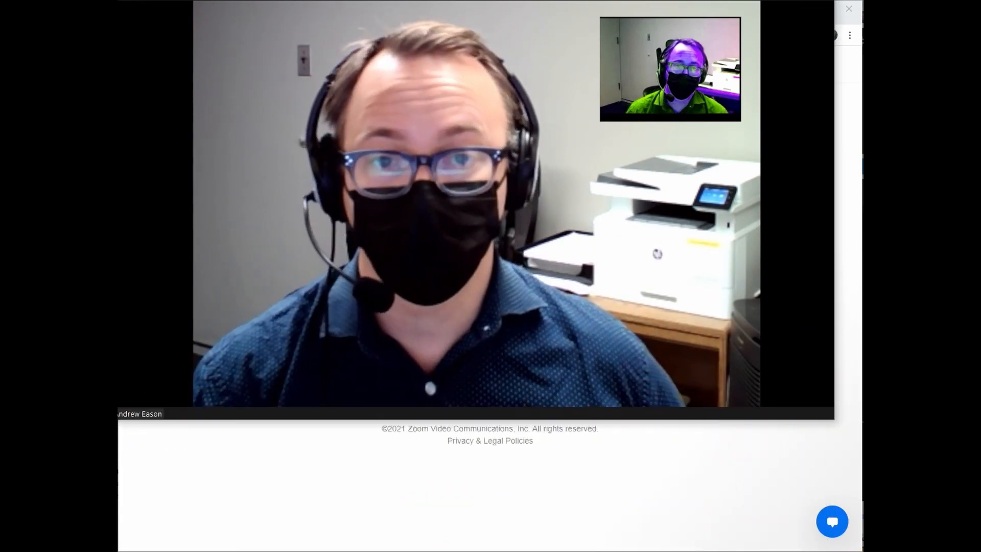
pyautogui.moveTo(860, 21); pyautogui.dragTo(978, 246)
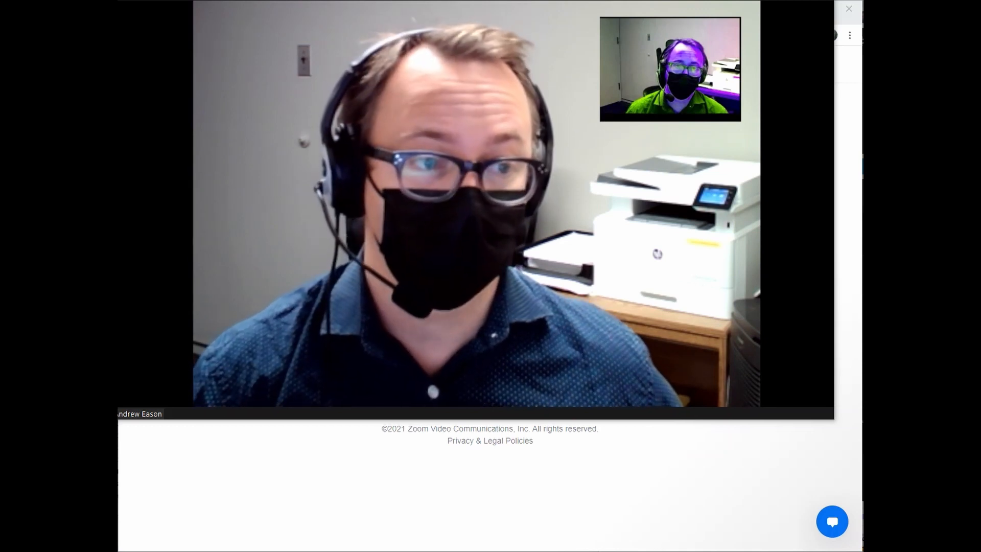
# Bring OBS to the front and park it at the right edge beside the meeting video.
pyautogui.hotkey('alt', 'Tab')
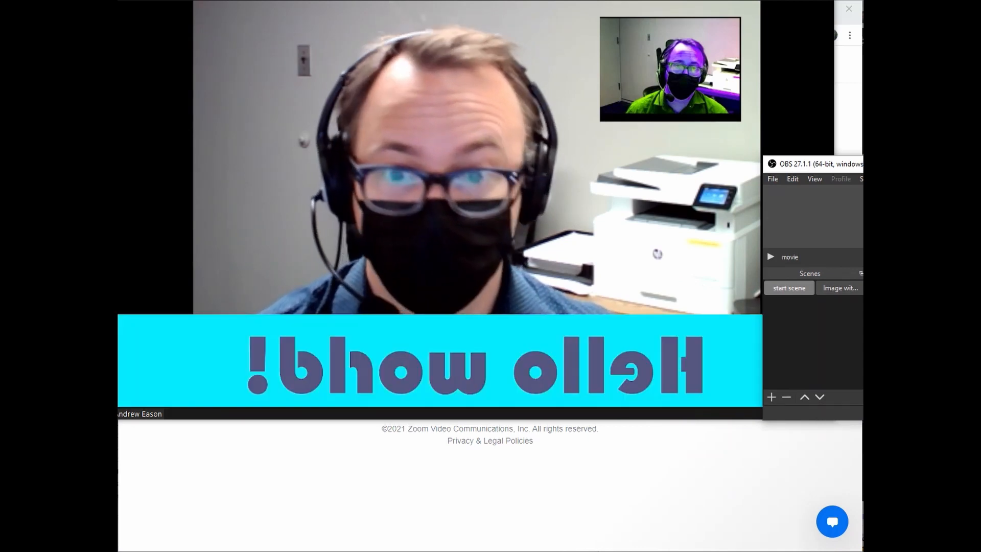
pyautogui.moveTo(838, 164); pyautogui.dragTo(945, 170)
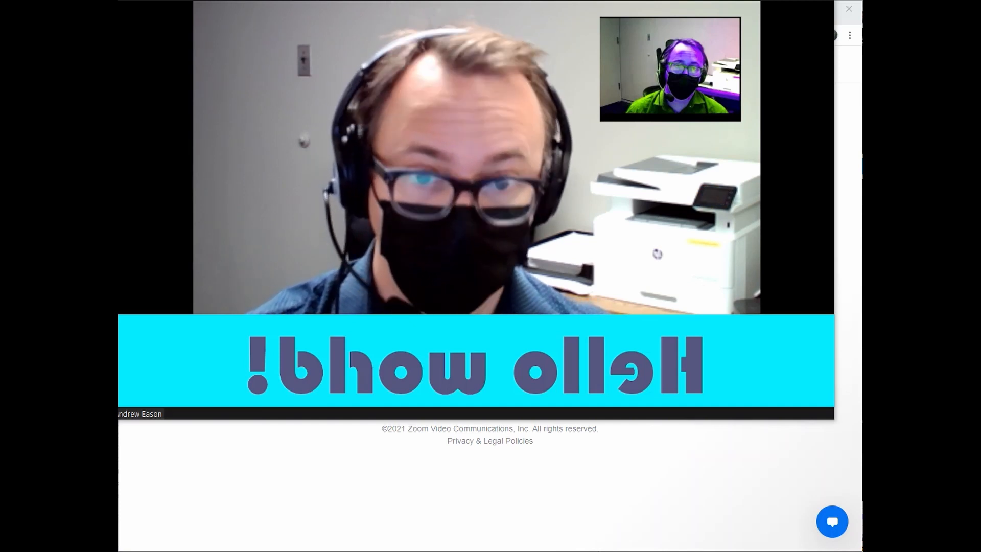
pyautogui.moveTo(970, 171); pyautogui.dragTo(915, 211)
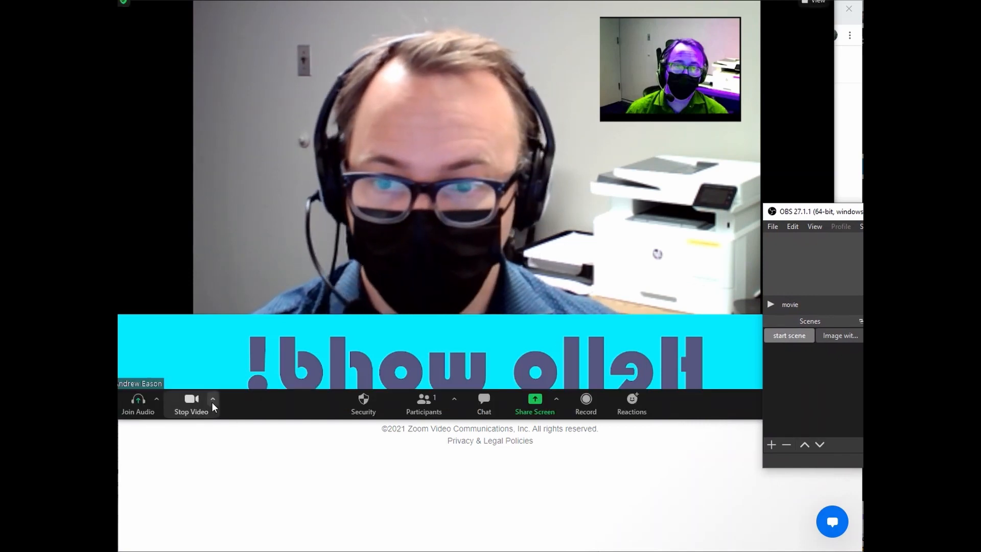
pyautogui.click(212, 404)
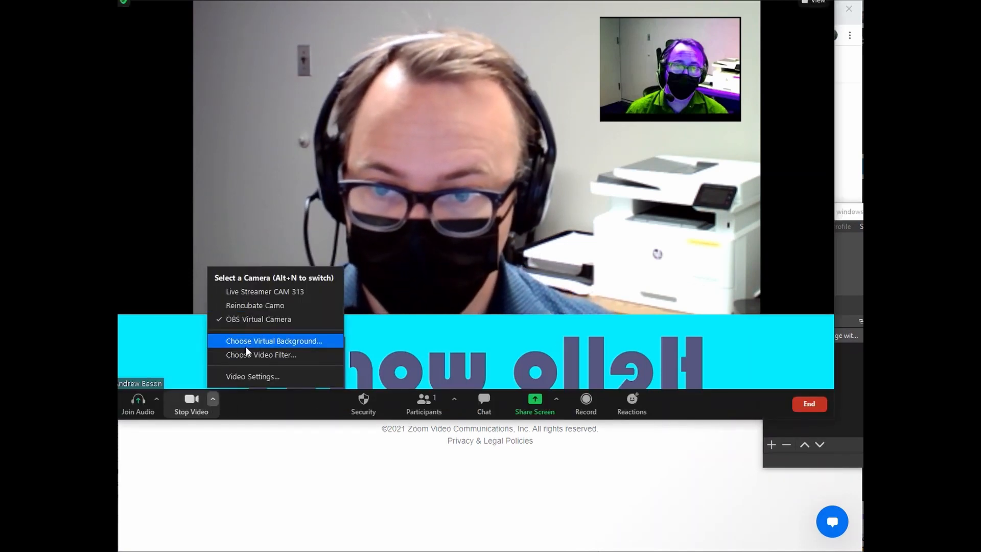
pyautogui.click(246, 342)
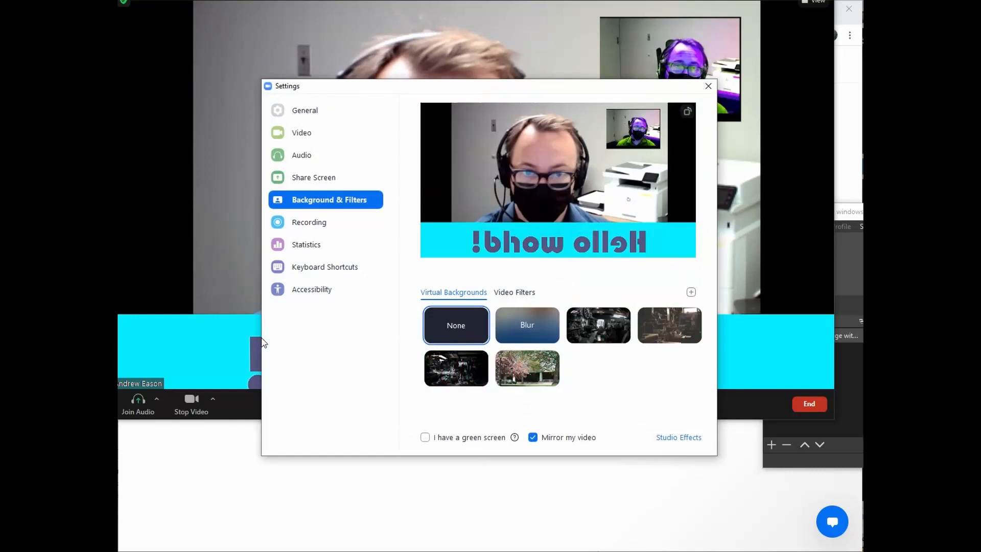
pyautogui.click(528, 334)
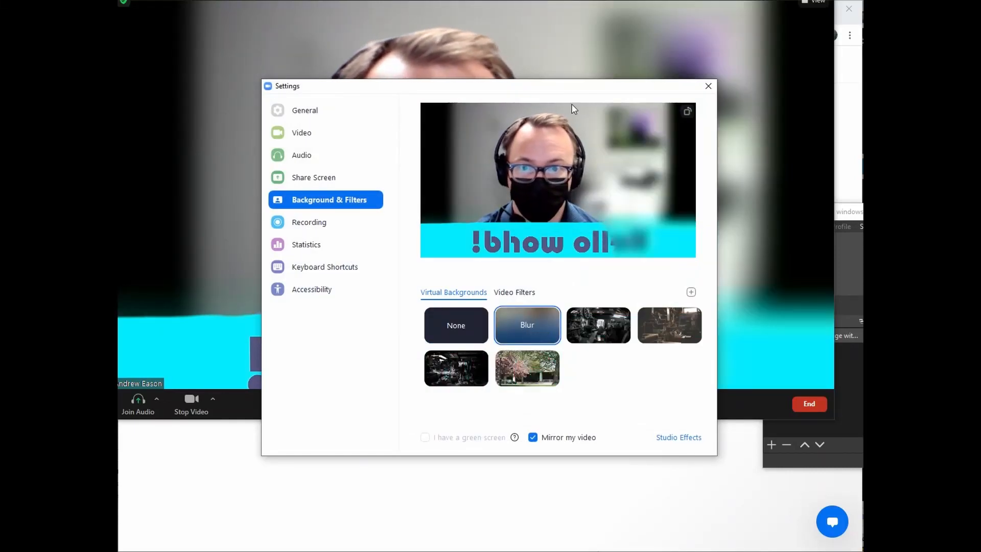
pyautogui.click(710, 87)
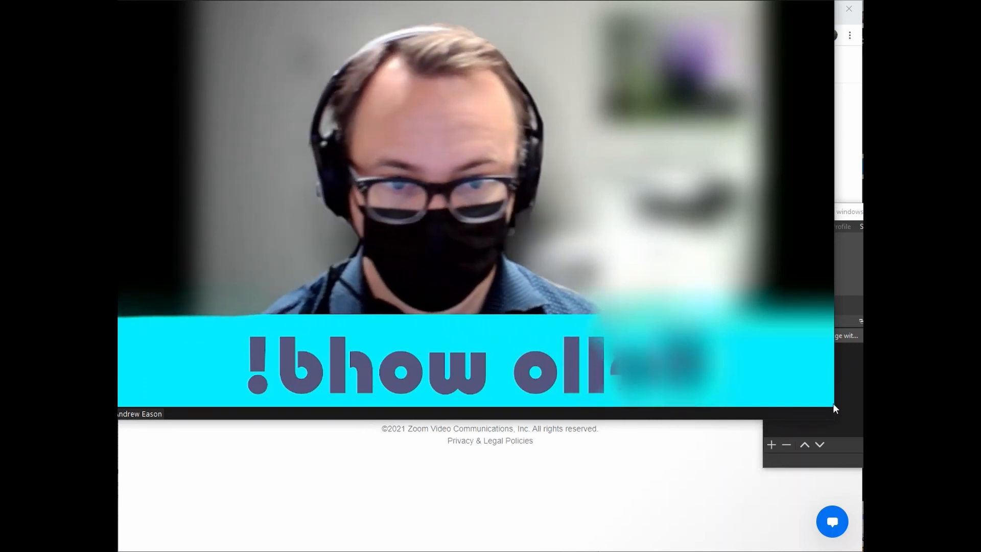
pyautogui.moveTo(711, 335)
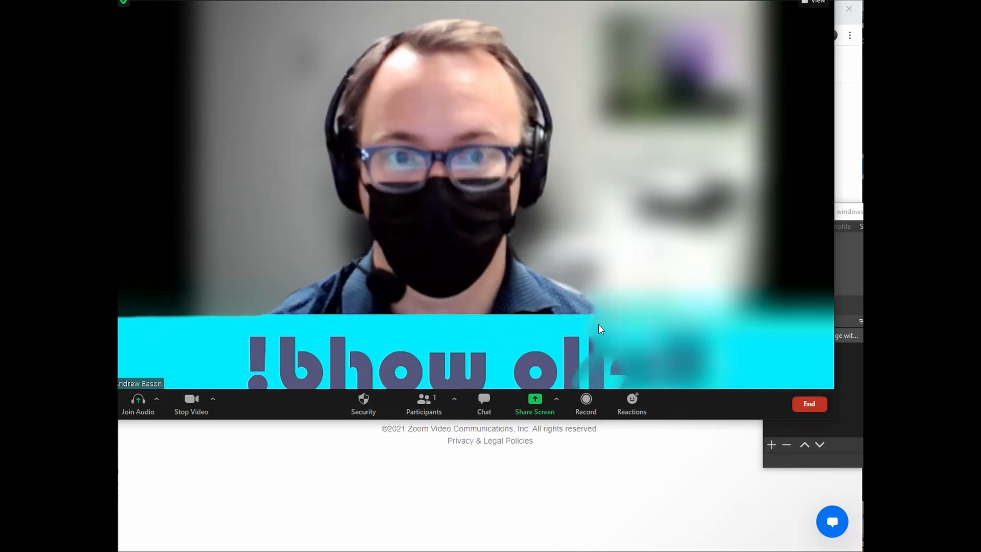
pyautogui.hotkey('alt', 'Tab')
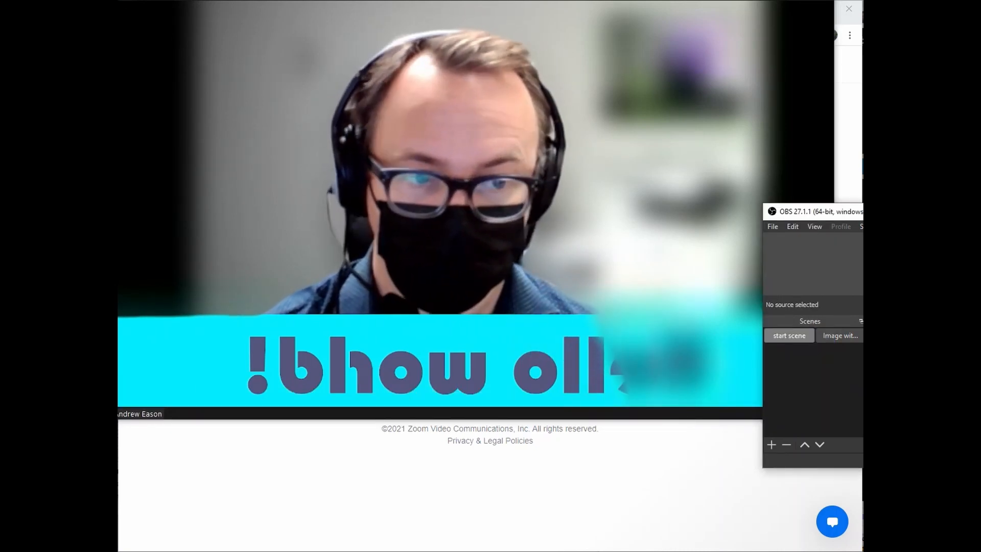
pyautogui.click(212, 400)
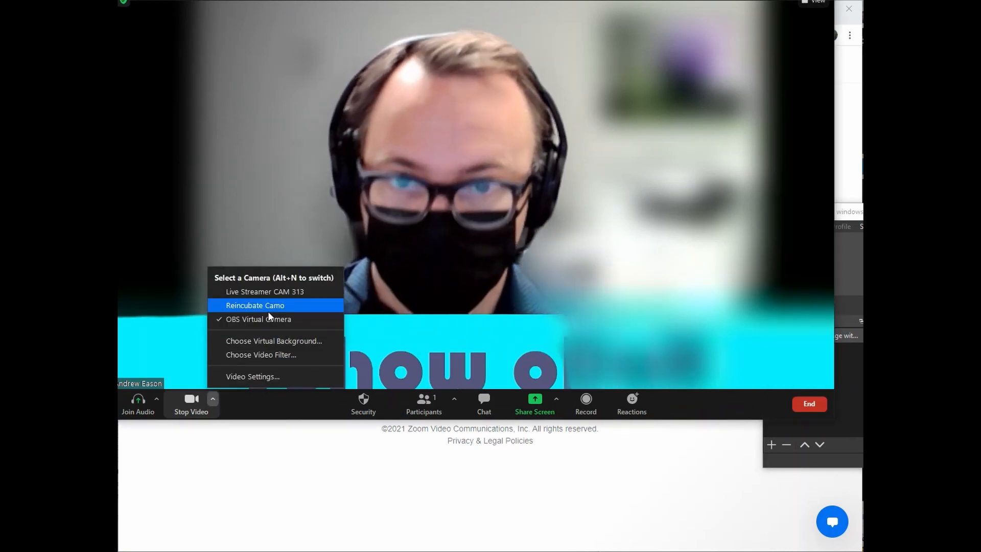
pyautogui.click(266, 341)
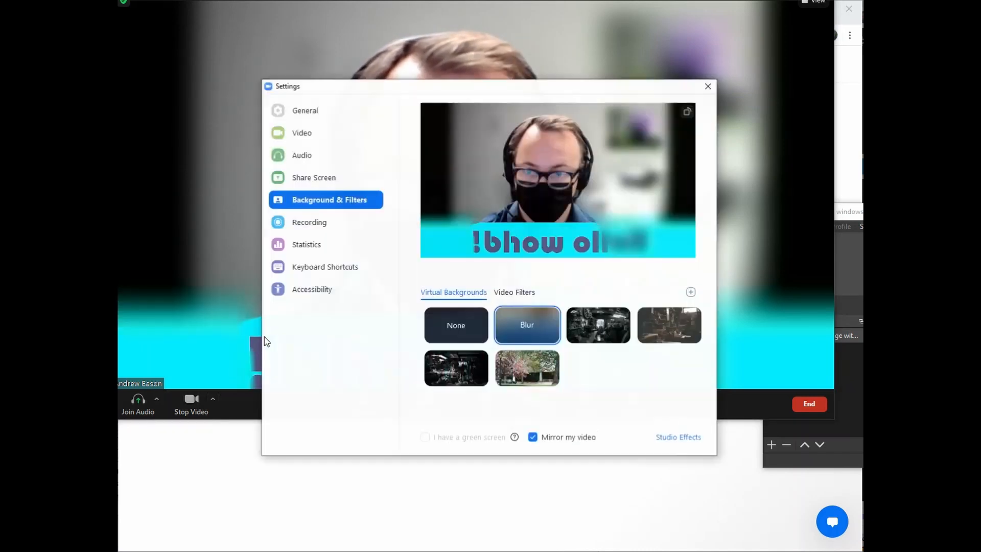
pyautogui.click(455, 323)
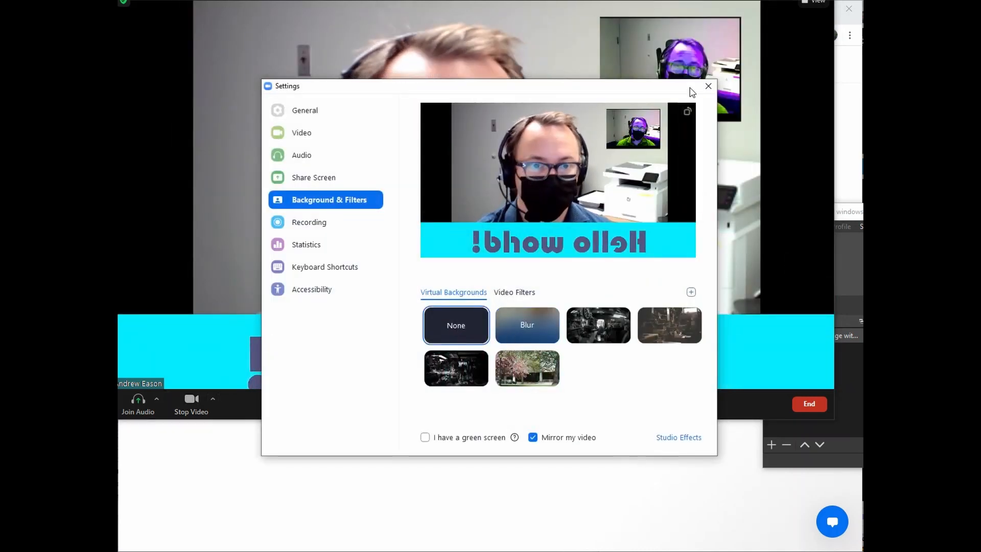
pyautogui.click(708, 86)
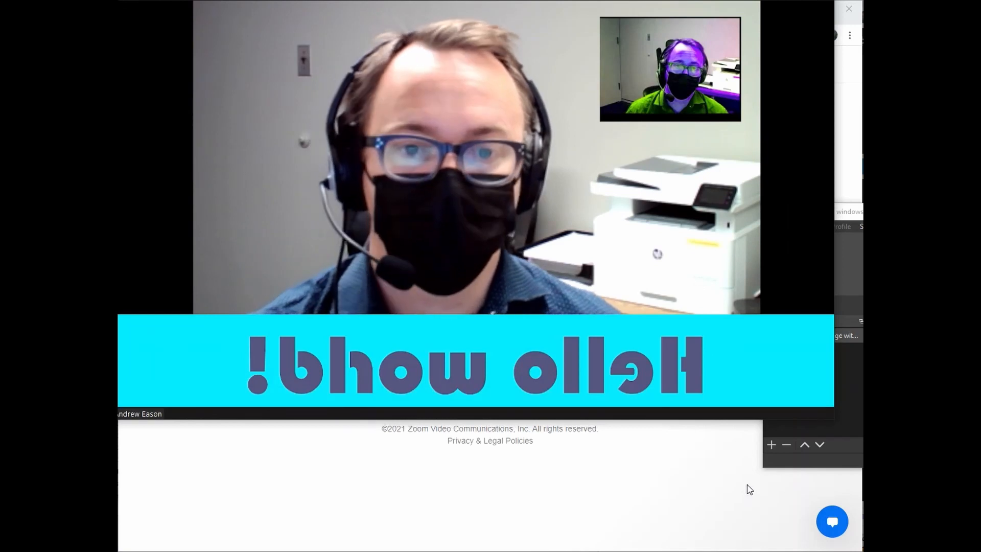
pyautogui.moveTo(400, 125)
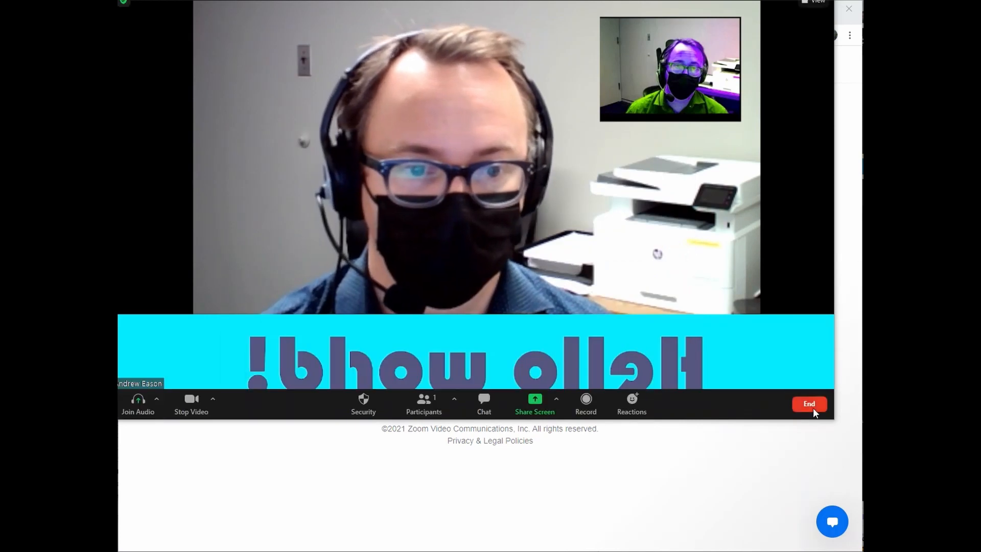
# End the Zoom meeting and enlarge the OBS window to full height.
pyautogui.click(810, 406)
pyautogui.click(768, 347)
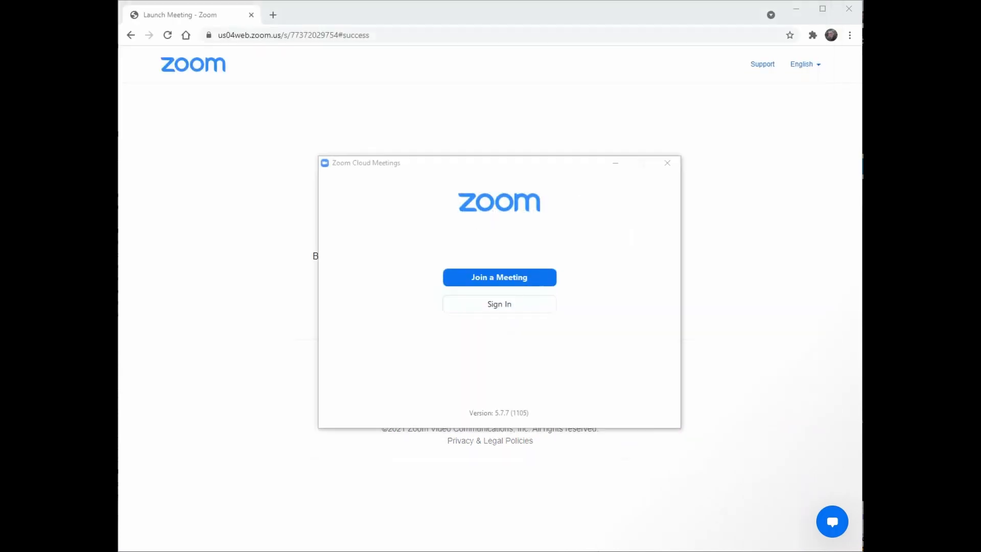
pyautogui.moveTo(406, 93); pyautogui.dragTo(283, 16)
pyautogui.moveTo(579, 263); pyautogui.dragTo(877, 551)
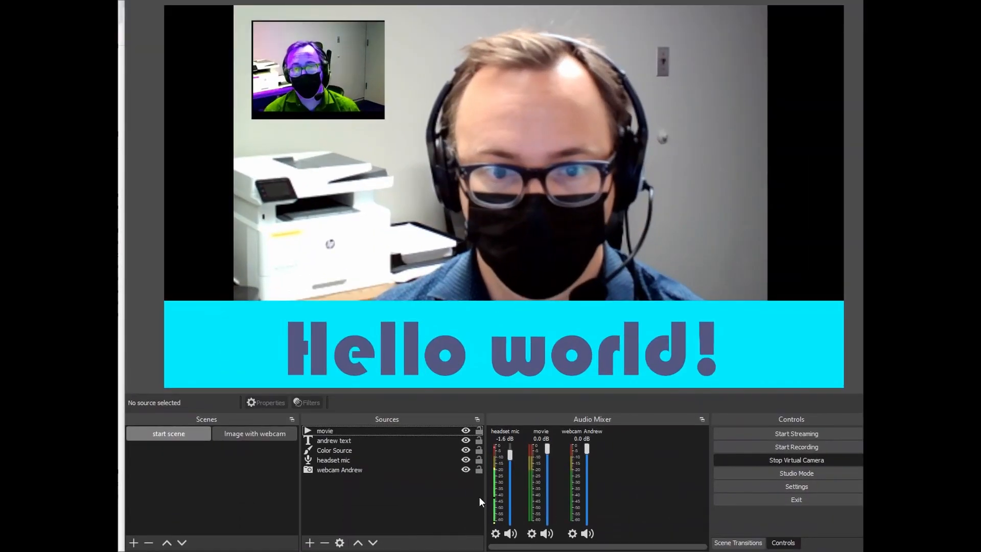
# Hide the movie, Hello world! text and Color Source, then stop the virtual camera.
pyautogui.click(465, 430)
pyautogui.click(465, 440)
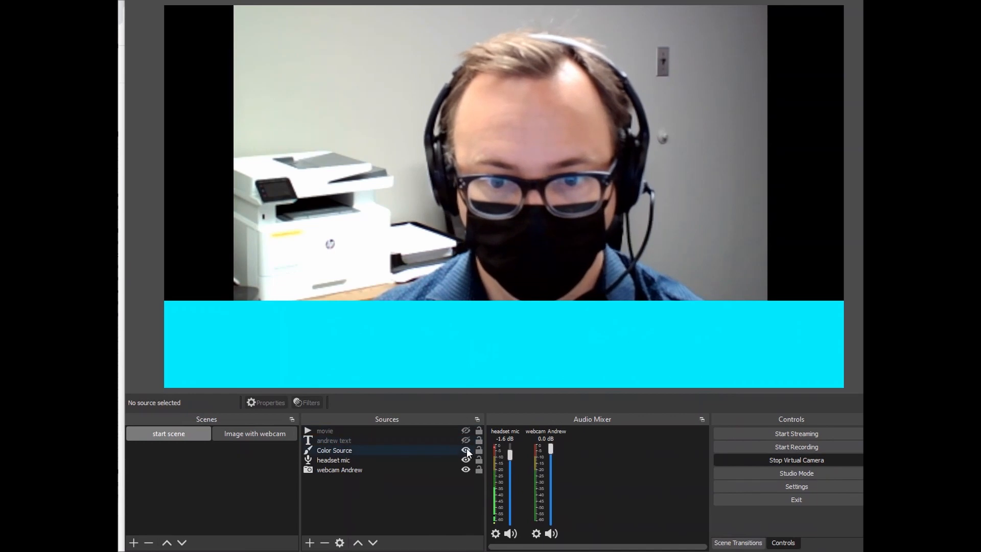
pyautogui.click(465, 450)
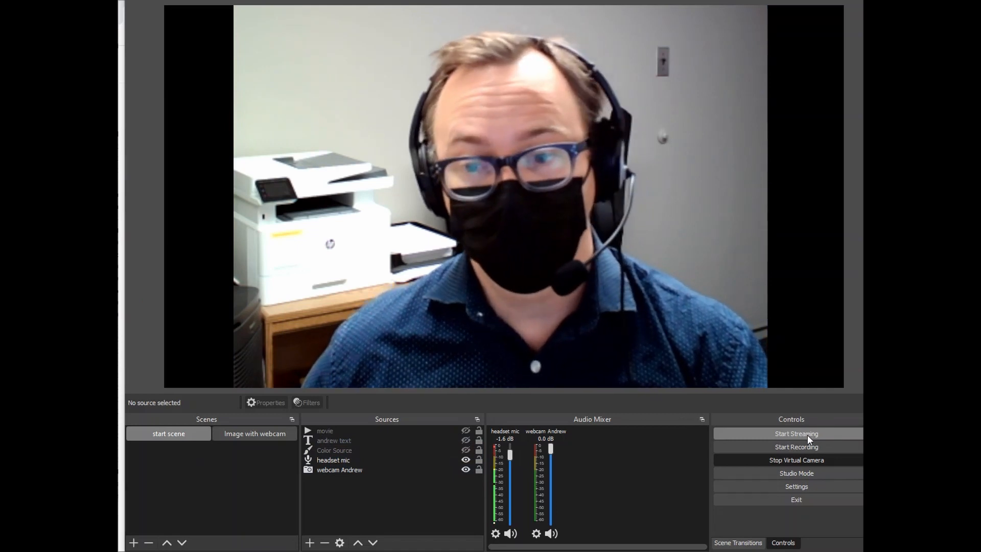
pyautogui.click(799, 461)
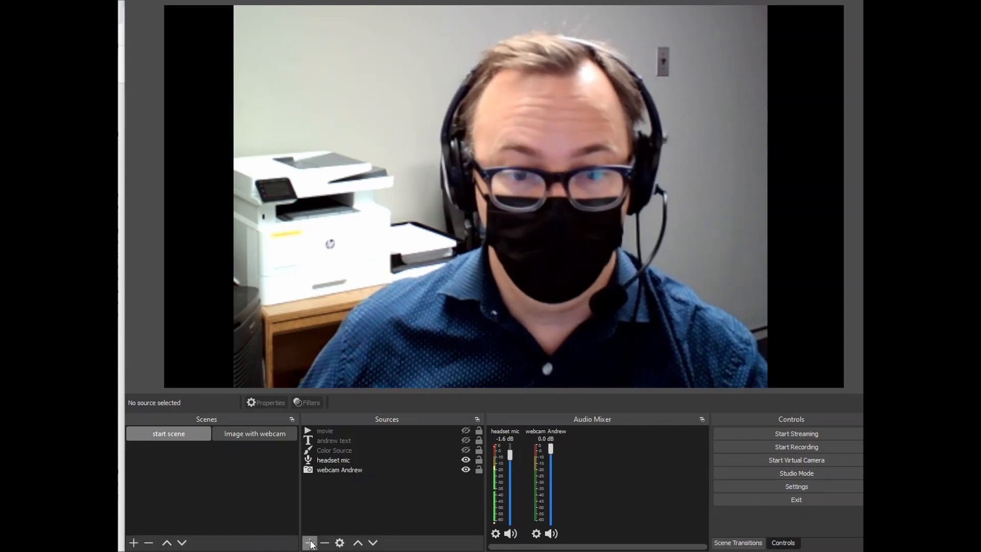
# Add a Text (GDI+) source containing the presenter's e-mail address.
pyautogui.click(310, 542)
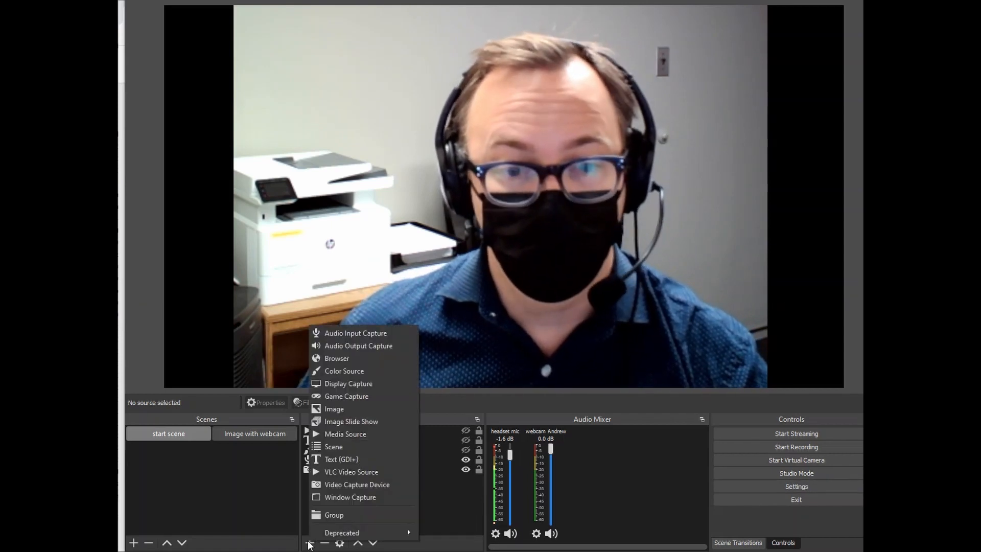
pyautogui.click(338, 460)
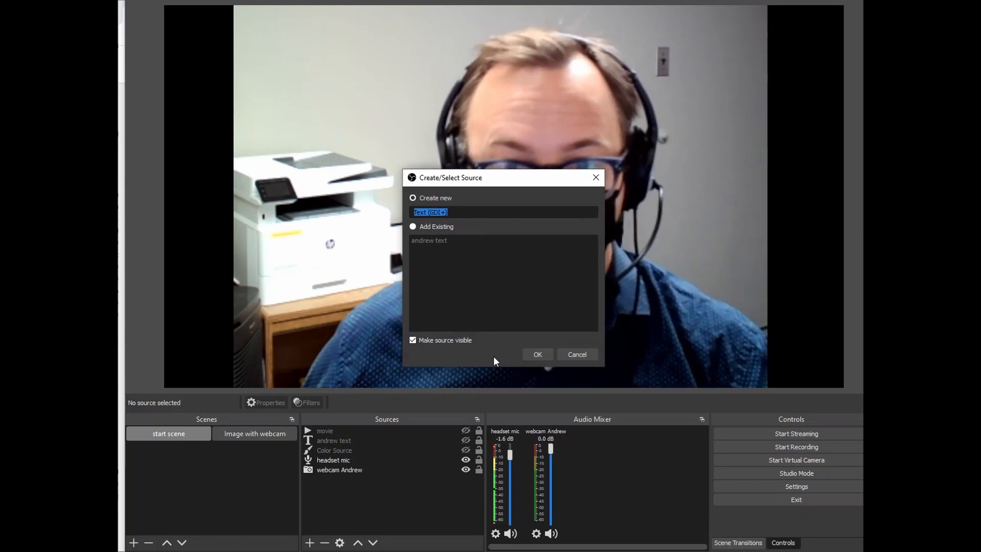
pyautogui.click(540, 356)
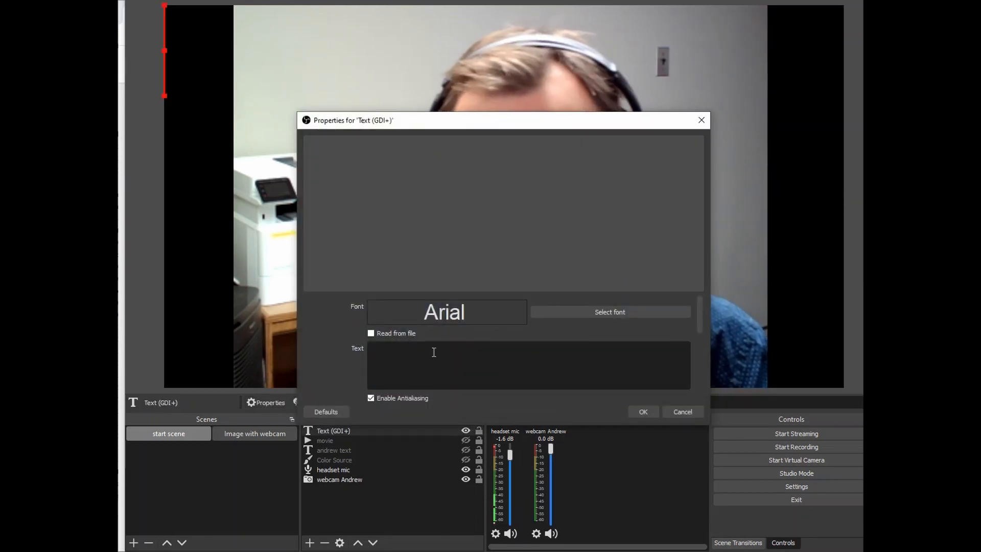
pyautogui.click(434, 352)
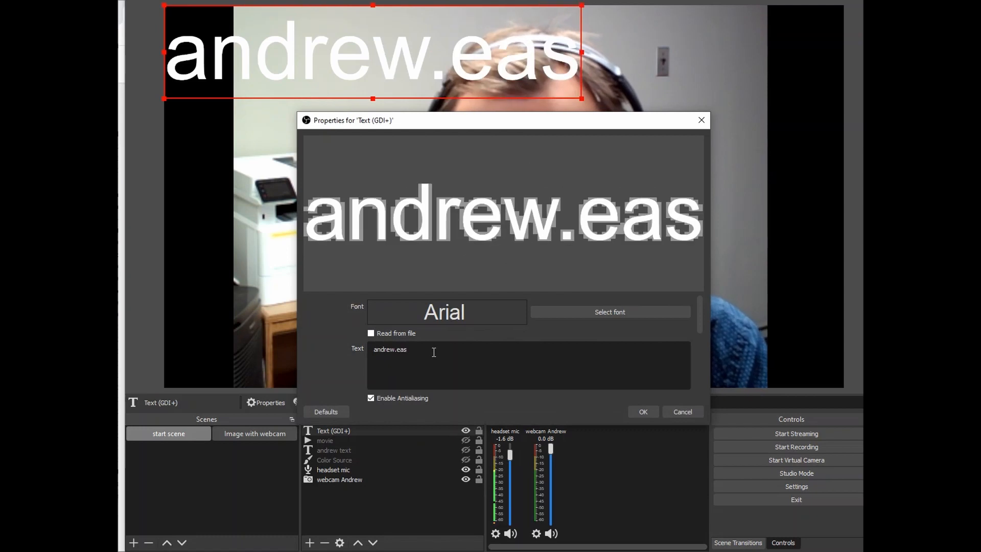
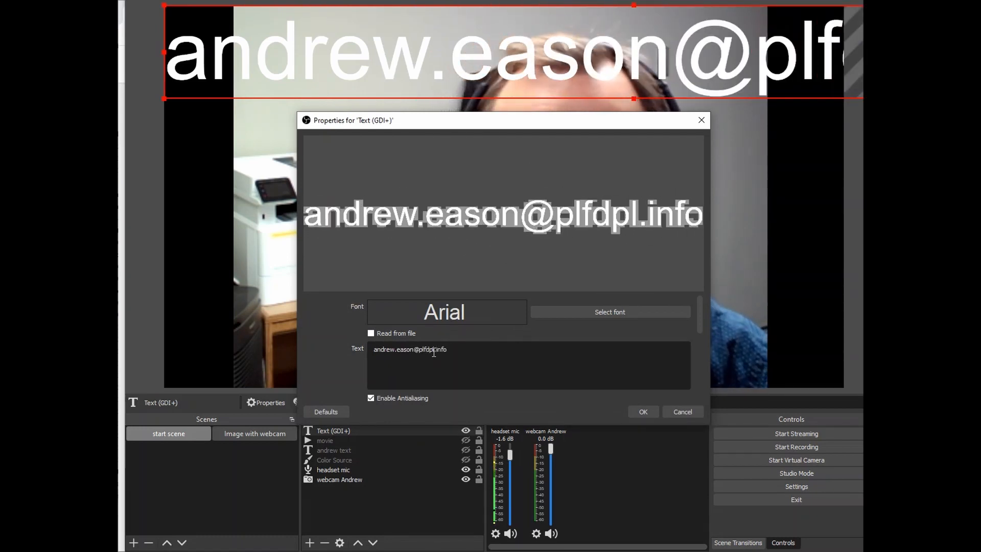
pyautogui.click(641, 411)
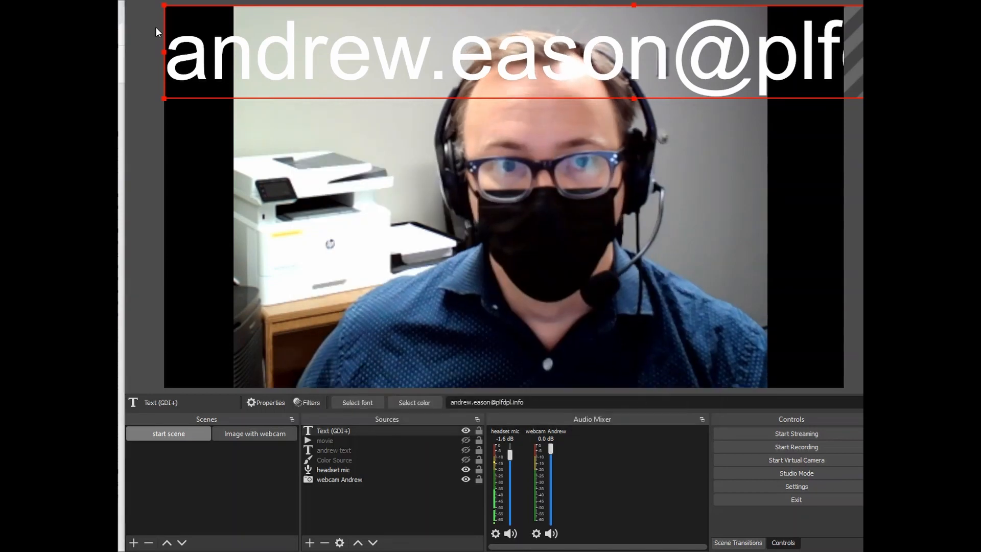
# Resize and position the e-mail text across the bottom of the webcam picture.
pyautogui.moveTo(164, 97); pyautogui.dragTo(516, 64)
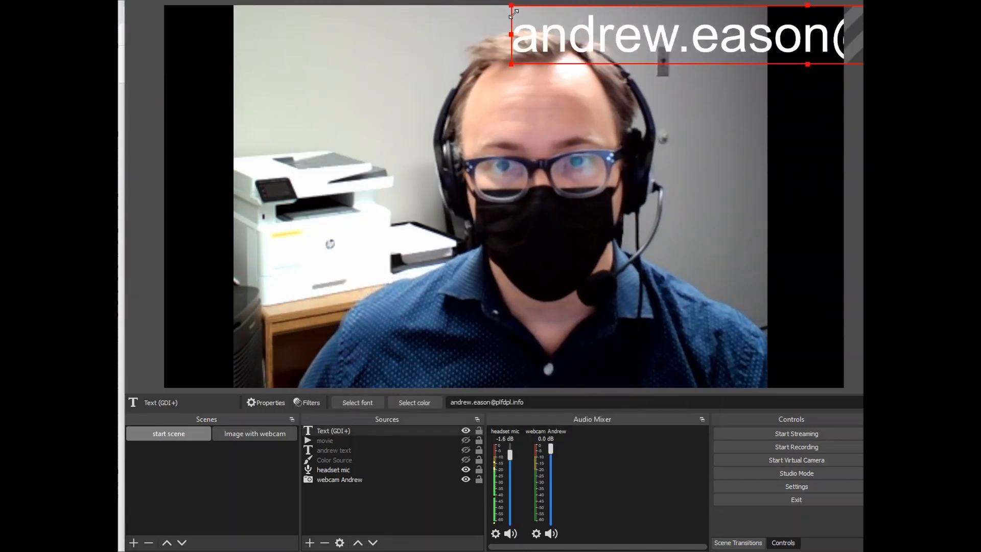
pyautogui.moveTo(616, 50); pyautogui.dragTo(313, 354)
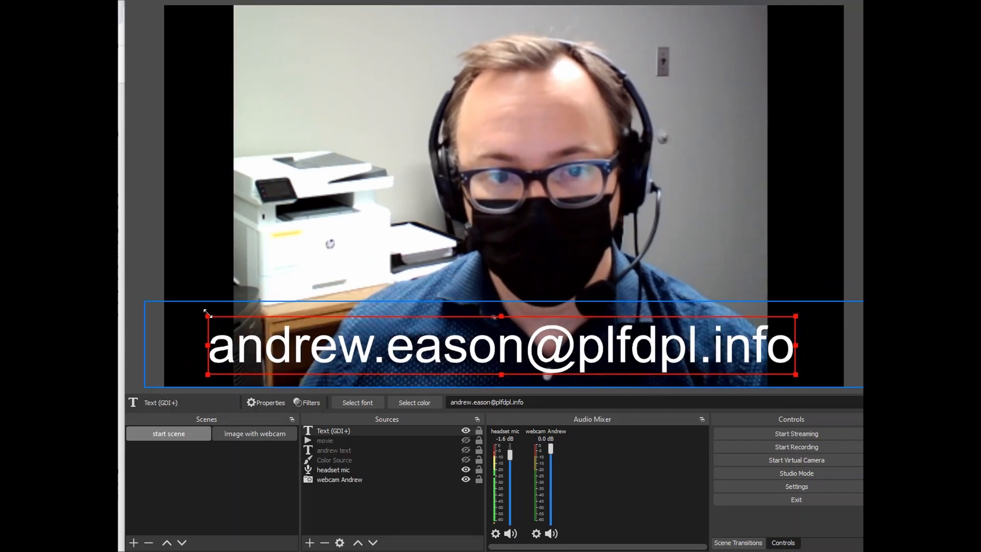
pyautogui.moveTo(207, 313); pyautogui.dragTo(303, 350)
pyautogui.moveTo(440, 358); pyautogui.dragTo(404, 362)
pyautogui.click(410, 338)
pyautogui.click(819, 231)
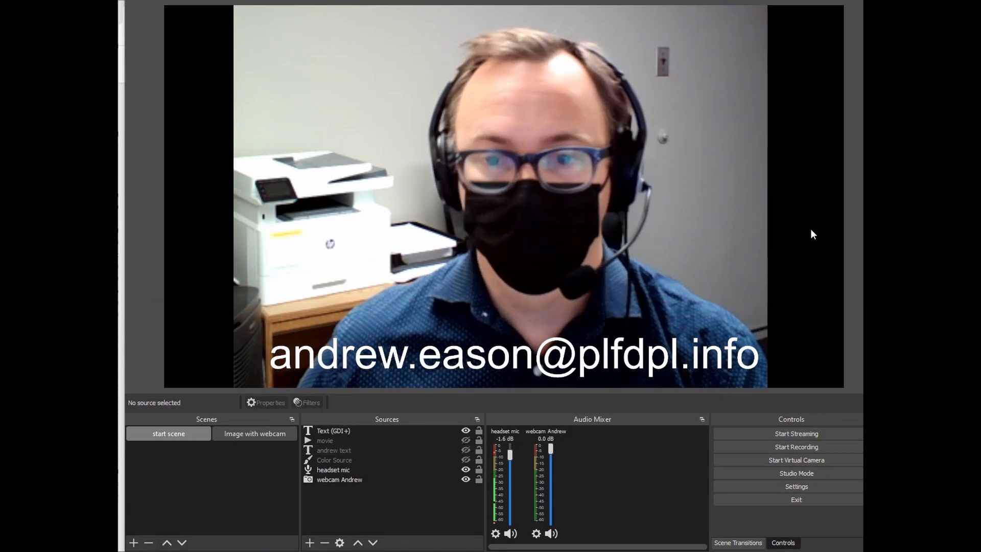